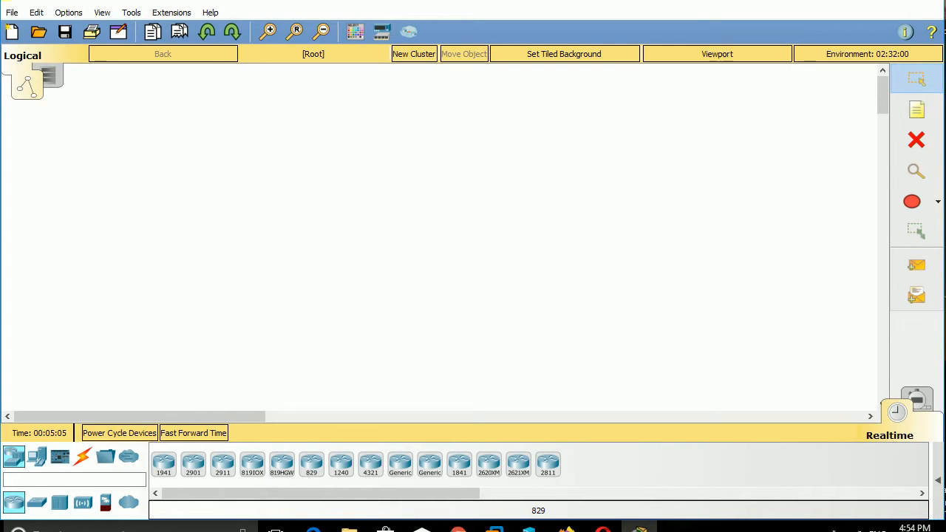
- Open the saved Packet Tracer file eigrp from the saves folder
left_click(14, 13)
left_click(112, 46)
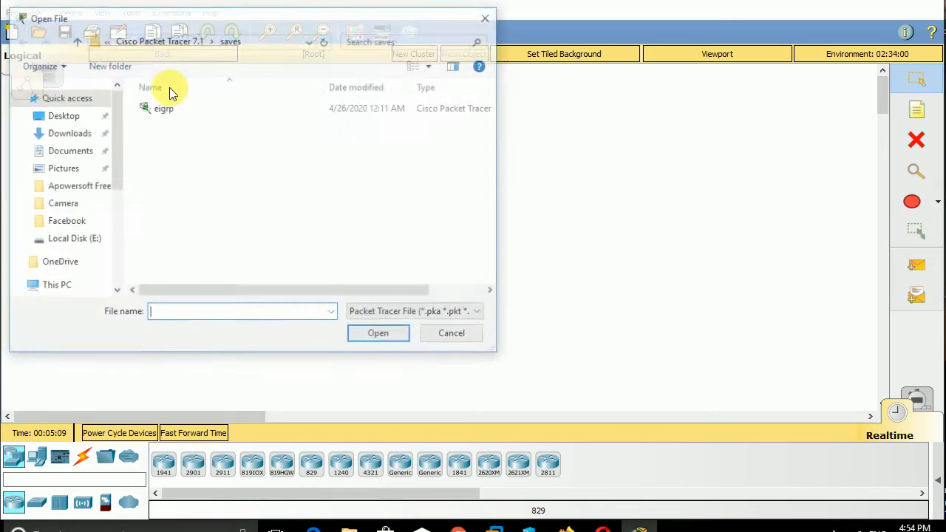
left_click(196, 111)
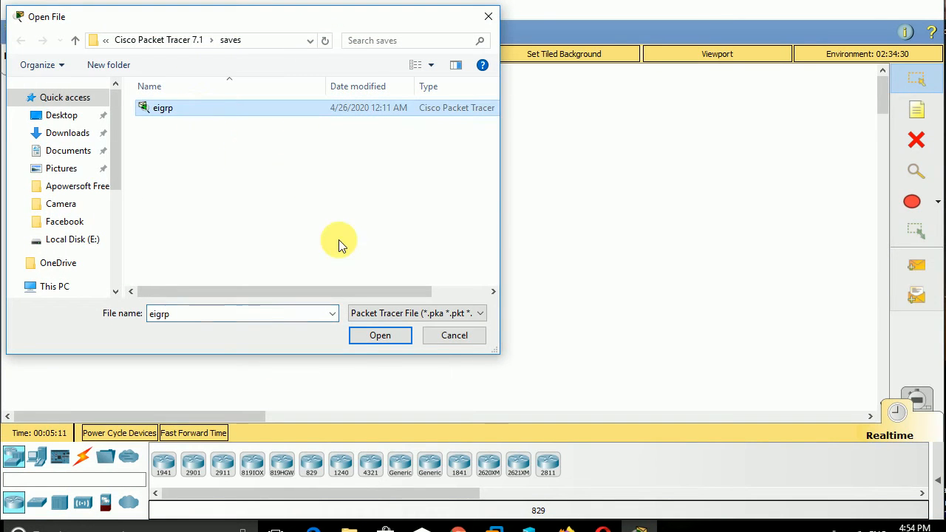
left_click(380, 335)
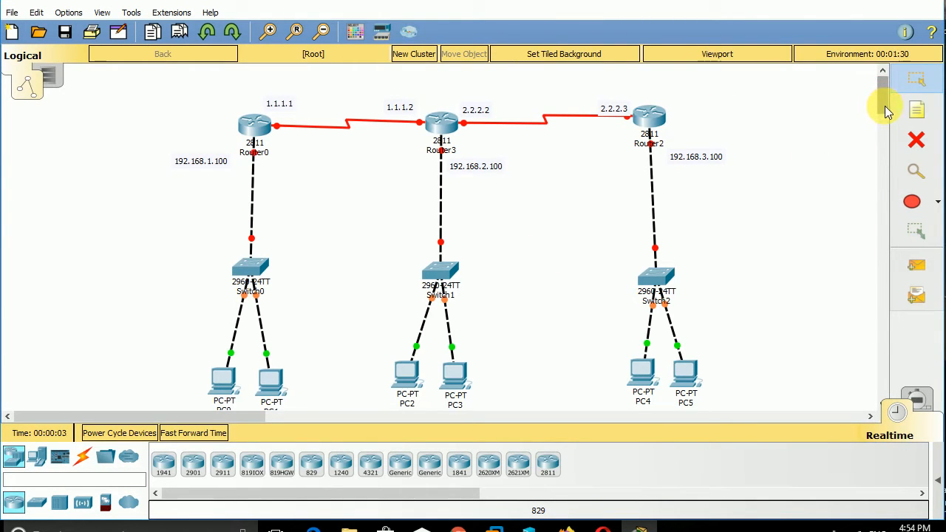
left_click_drag(885, 105, 891, 87)
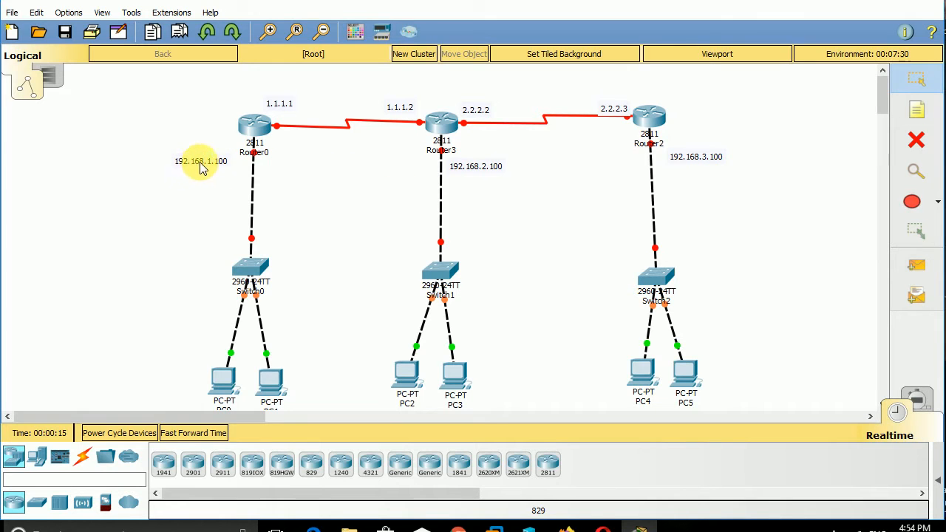
- Slightly reposition the 192.168.1.100, 1.1.1.1, 1.1.1.2, 2.2.2.2 and 2.2.2.3 address labels beside their routers
mouse_move(201, 164)
left_mouse_down()
mouse_move(216, 153)
mouse_move(207, 160)
left_mouse_up()
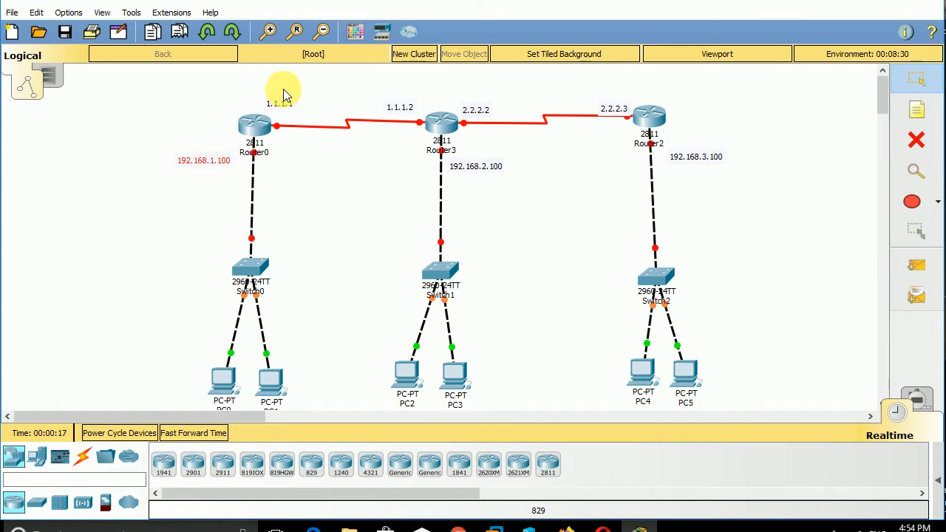
left_click_drag(283, 101, 286, 107)
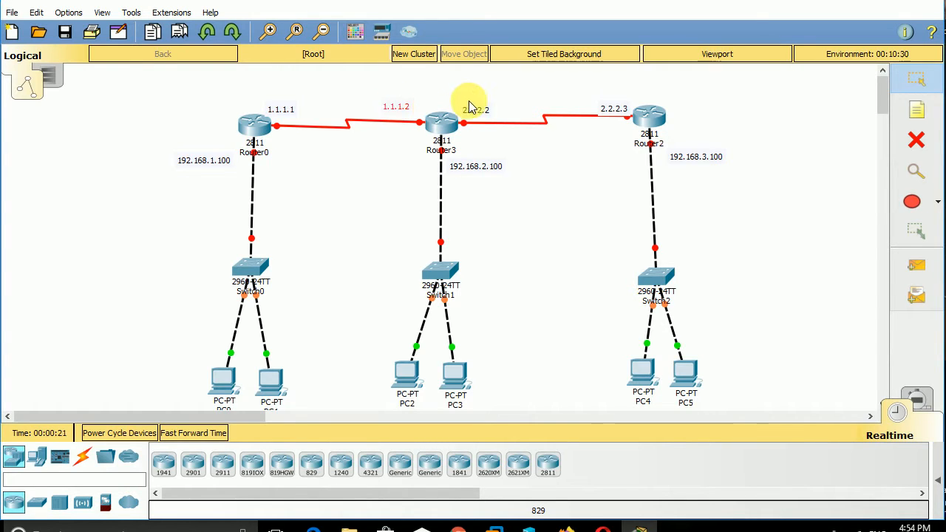
left_click_drag(477, 110, 473, 109)
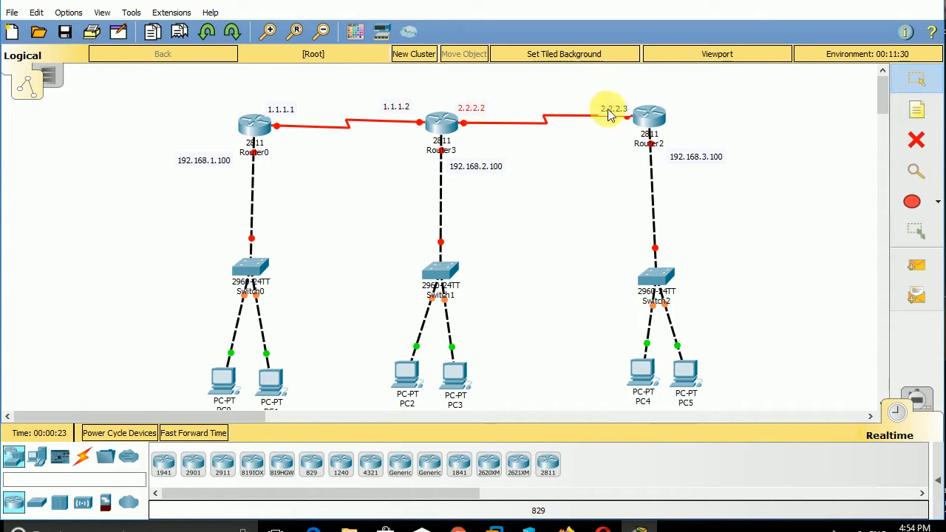
left_click_drag(613, 110, 610, 105)
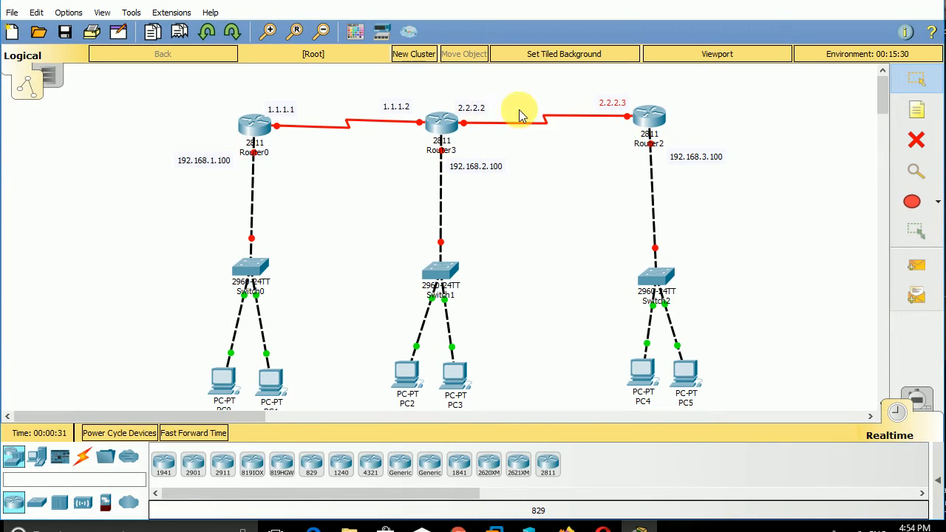
mouse_move(563, 120)
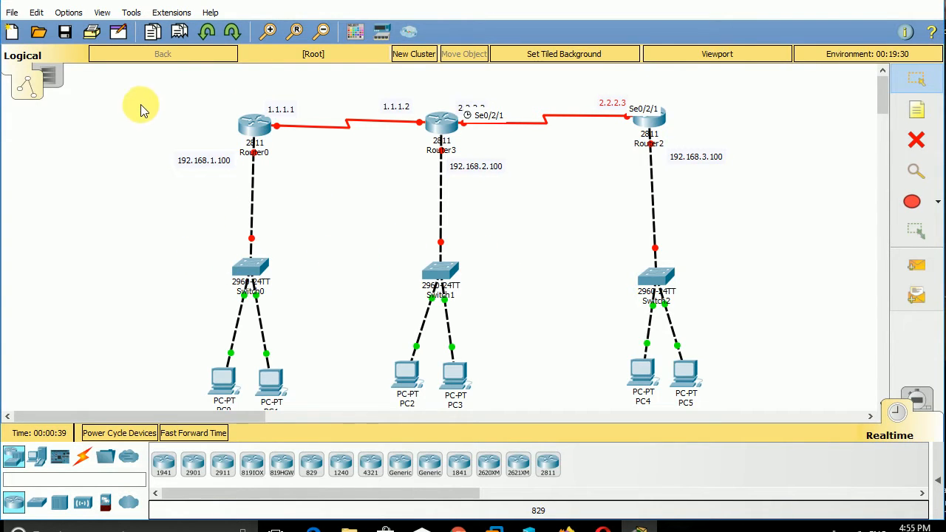
- Draw an ellipse filled with green #55ff00 around the Router0 network, enclosing Switch0 and its two PCs
left_click(912, 202)
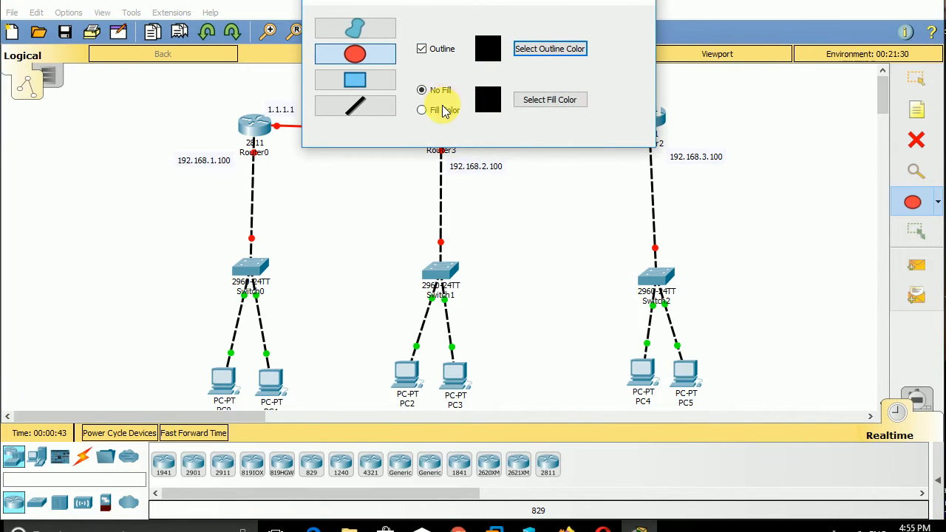
left_click(553, 99)
left_click(426, 189)
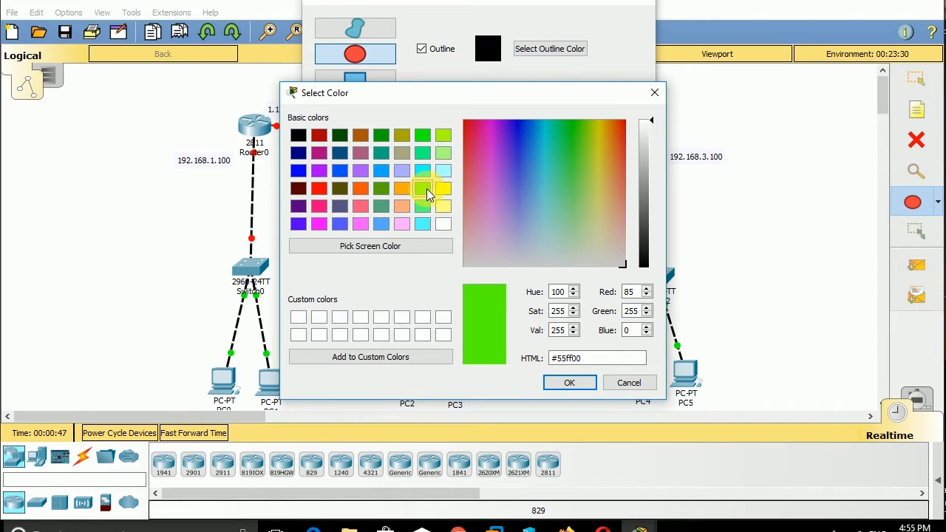
left_click(569, 383)
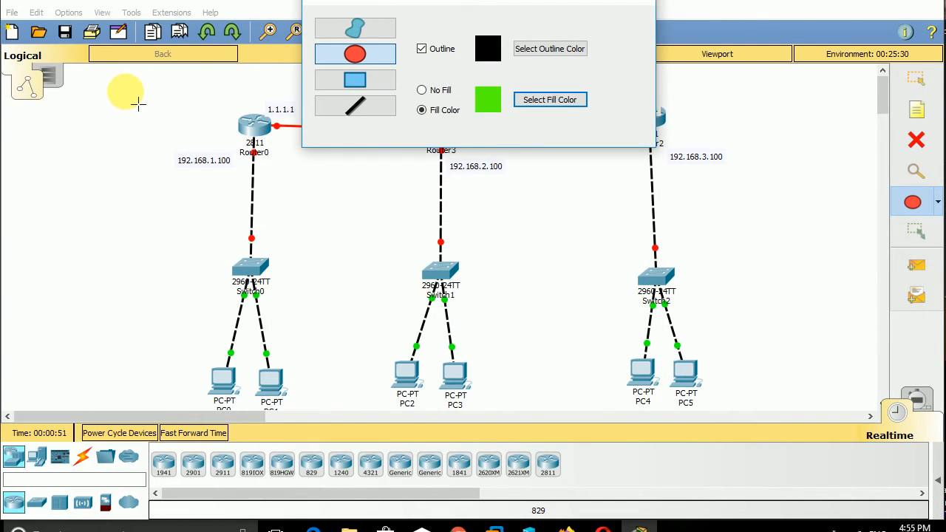
left_click_drag(126, 92, 386, 439)
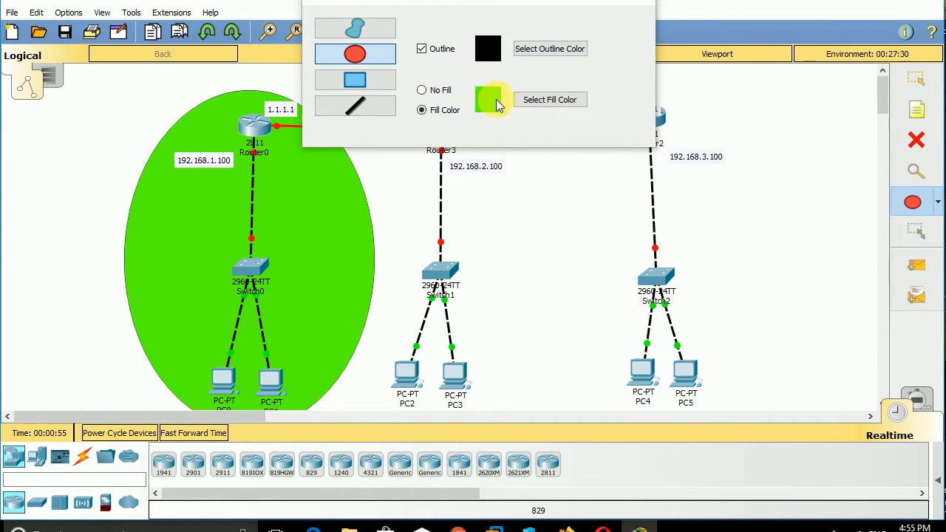
- Draw an orange-filled ellipse around the Router3 network, enclosing Switch1, PC2 and PC3
left_click(540, 105)
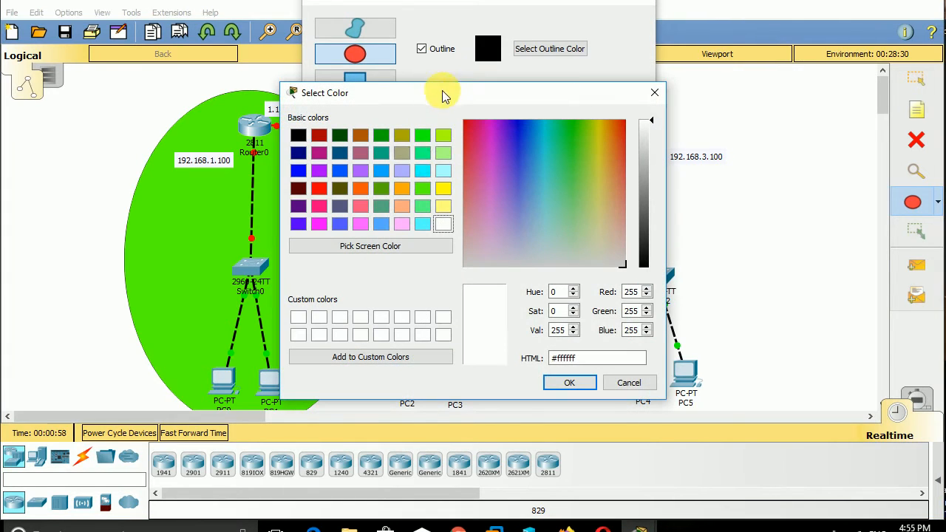
left_click(407, 186)
left_click(562, 382)
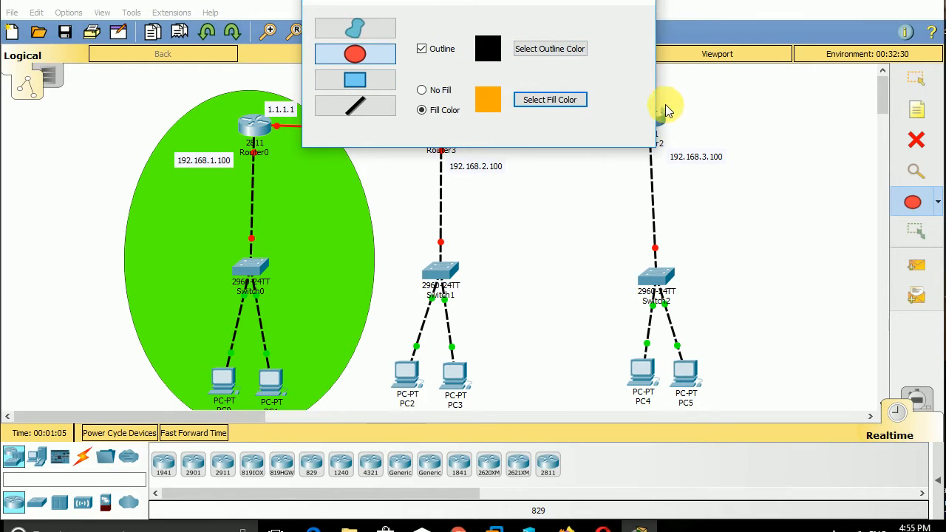
left_click(644, 2)
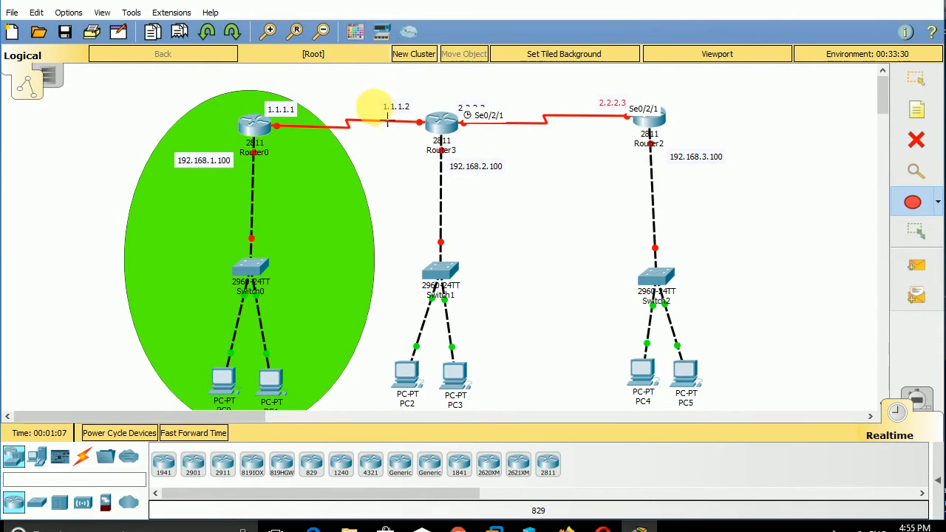
mouse_move(359, 97)
left_mouse_down()
mouse_move(435, 231)
mouse_move(507, 323)
mouse_move(509, 402)
mouse_move(522, 435)
mouse_move(545, 427)
mouse_move(532, 422)
left_mouse_up()
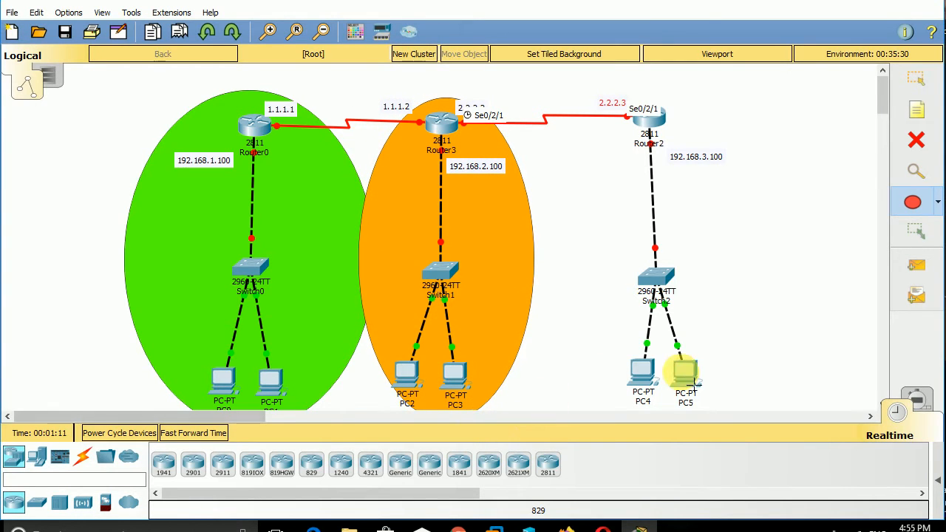
- Draw an ellipse filled with pink #ffaaff around the Router2 network, enclosing Switch2, PC4 and PC5
left_click(937, 204)
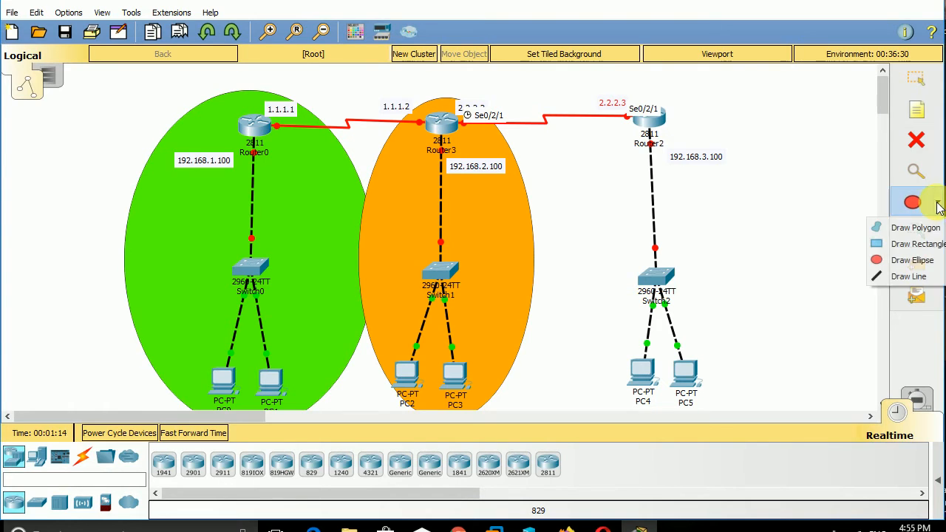
left_click(803, 238)
left_click(915, 200)
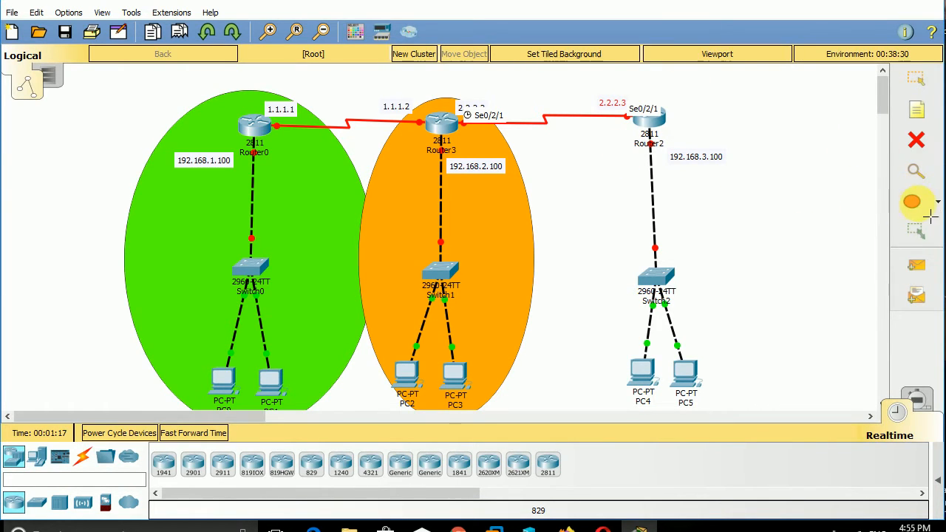
left_click(912, 201)
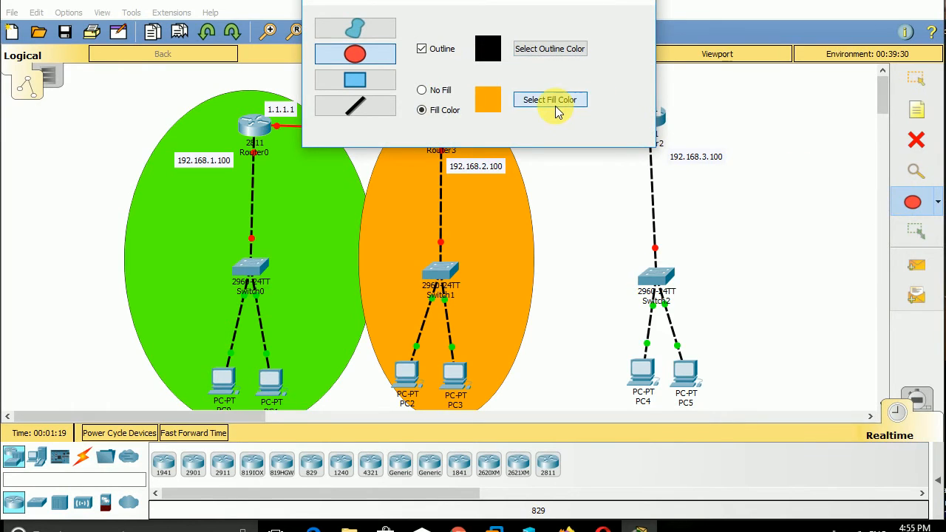
left_click(556, 108)
left_click(401, 225)
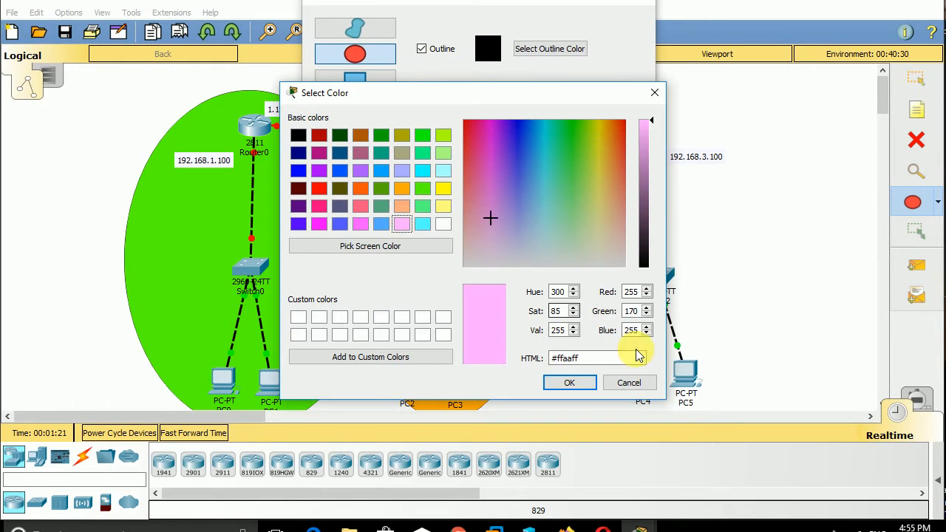
left_click(585, 384)
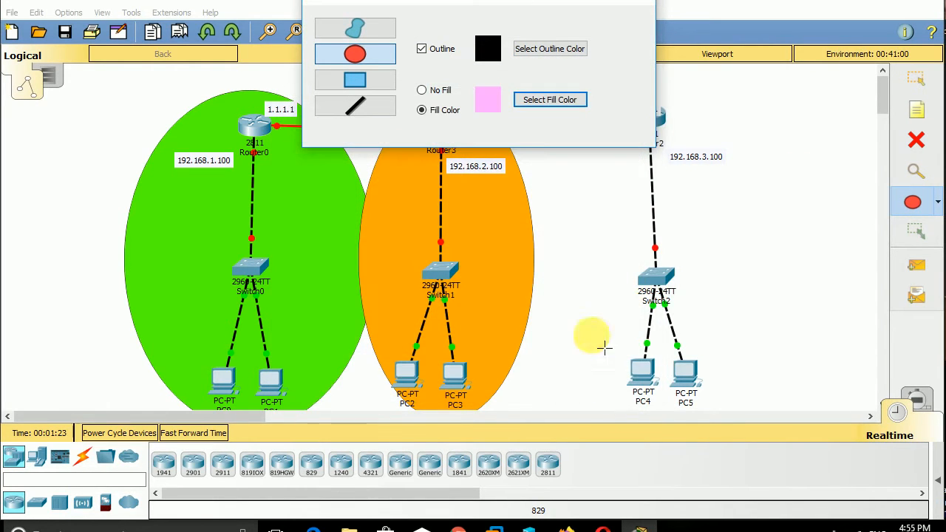
left_click(641, 2)
mouse_move(556, 88)
left_mouse_down()
mouse_move(587, 201)
mouse_move(709, 273)
mouse_move(785, 415)
left_mouse_up()
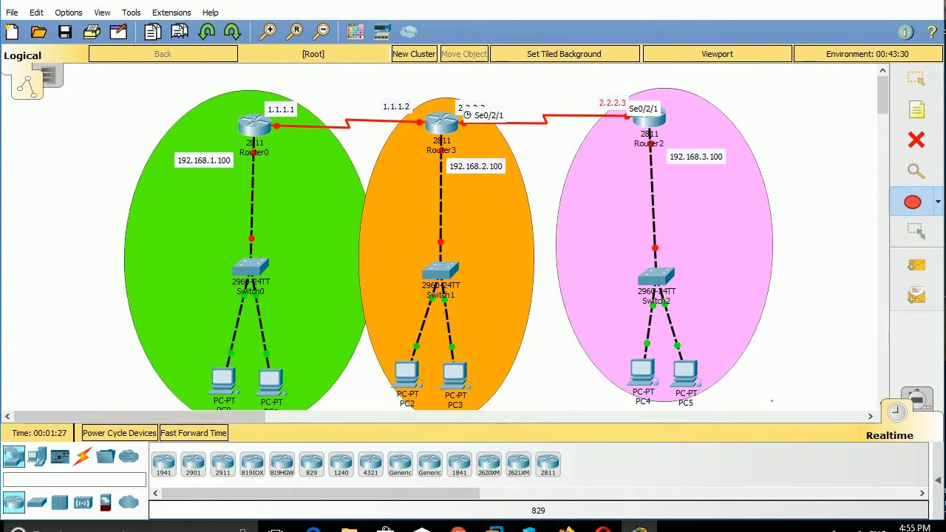
- Return to the Select tool and shift Router0 and Router2 slightly inside their coloured ellipses
left_click(916, 79)
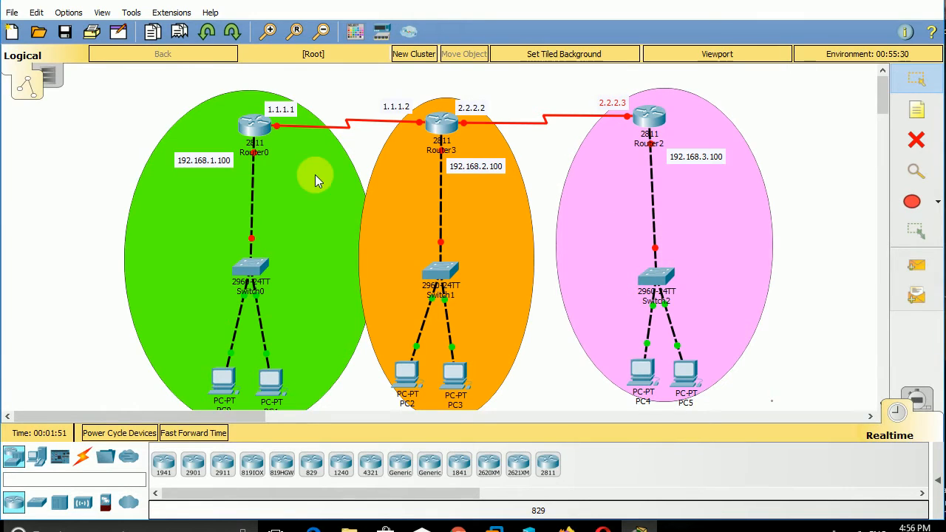
left_click_drag(254, 123, 247, 128)
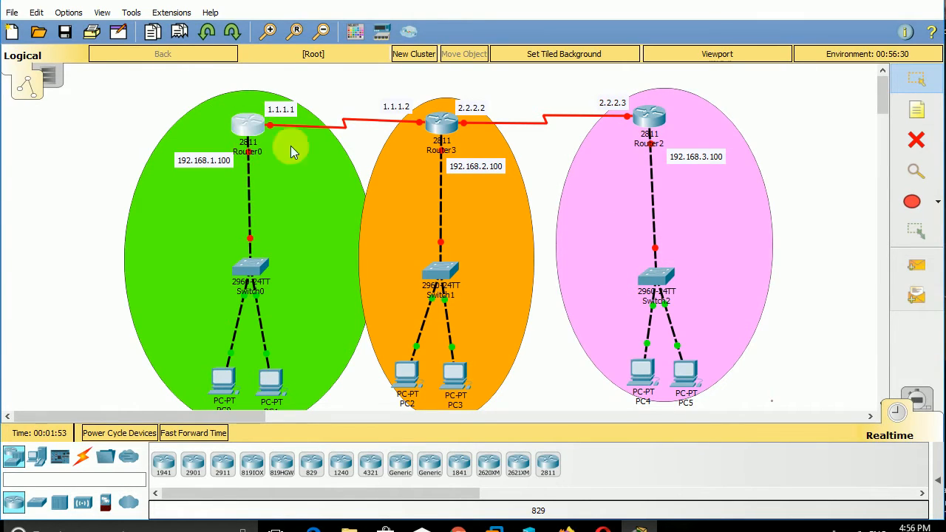
left_click_drag(435, 145, 446, 134)
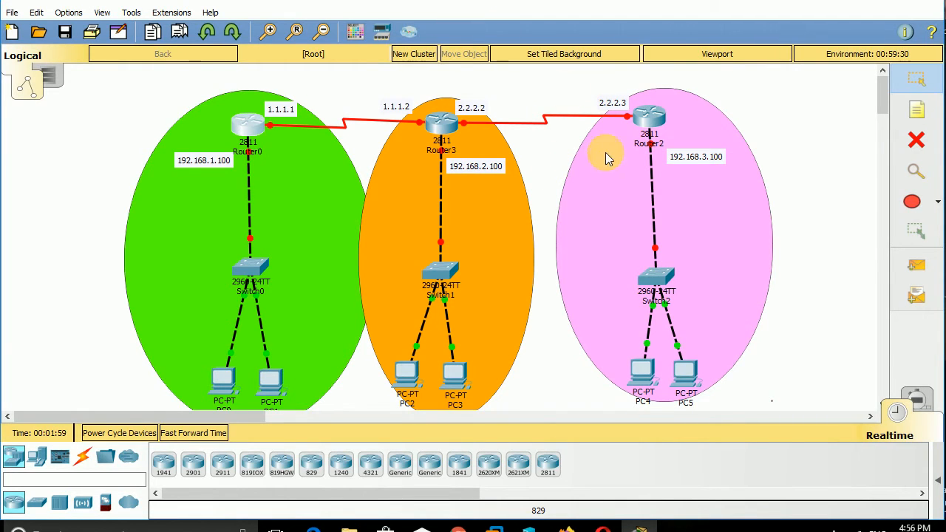
left_click_drag(649, 121, 657, 124)
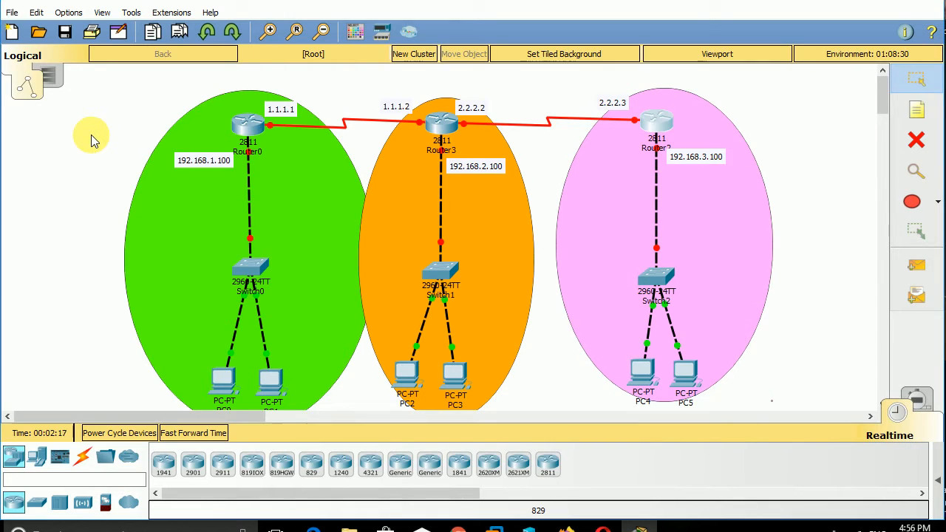
- Open Router0's command line interface, enlarge its window to the screen's width and start the console session
left_click(250, 142)
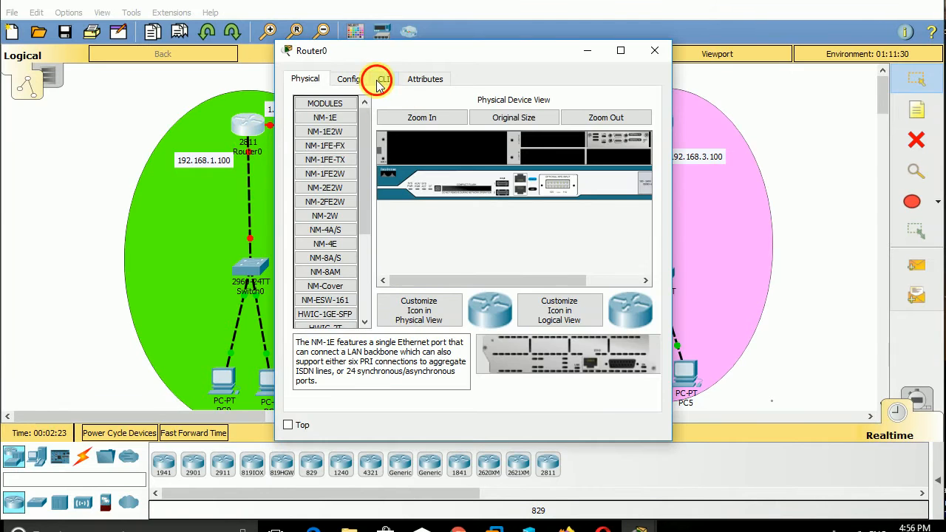
left_click(378, 81)
left_click_drag(669, 176, 937, 204)
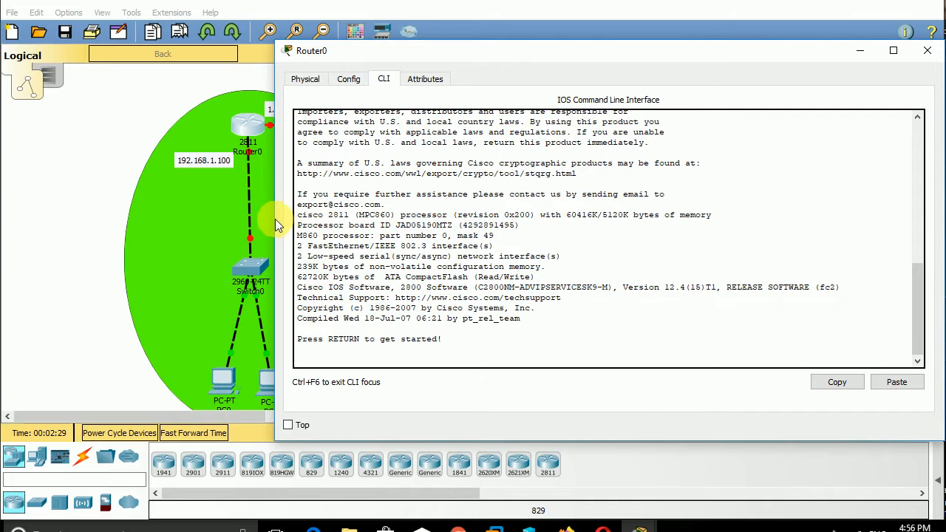
left_click_drag(276, 218, 3, 228)
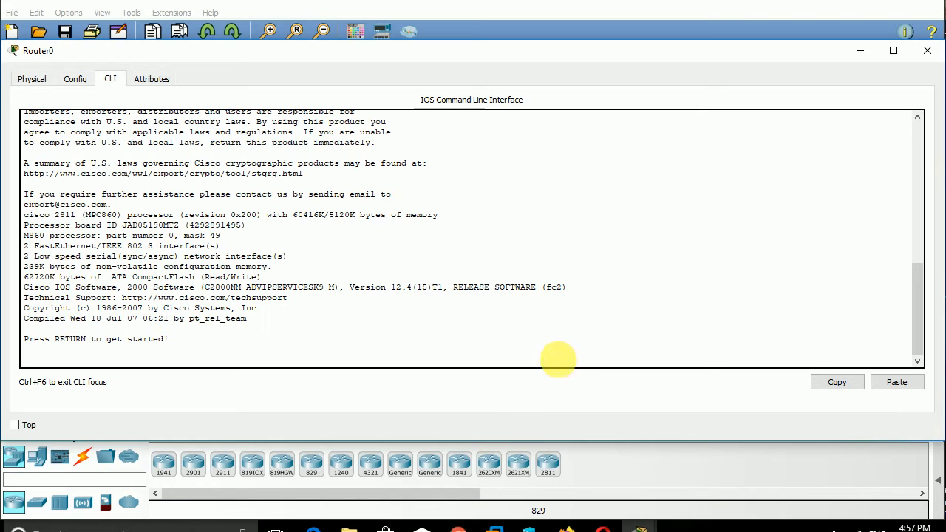
left_click_drag(619, 452, 628, 512)
key("Return")
key("Return")
key("Return")
key("Return")
key("Return")
key("Return")
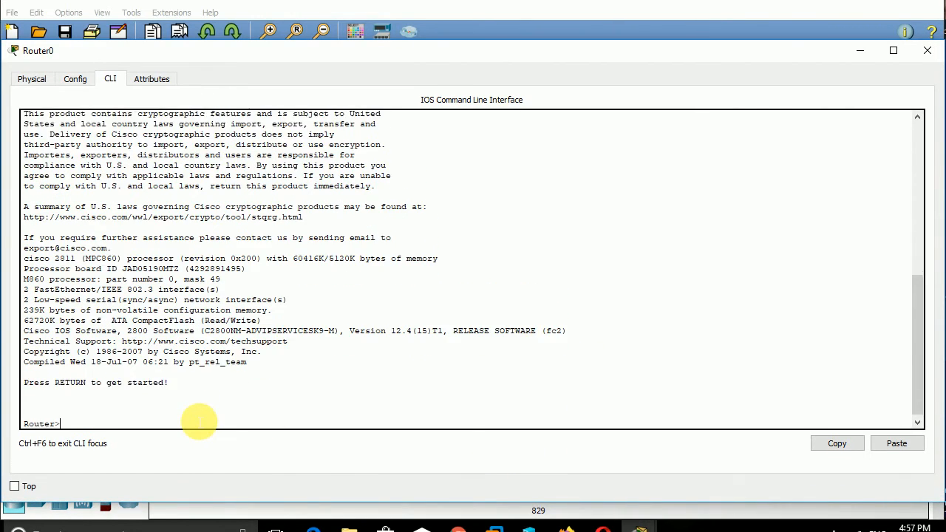
- Enter privileged mode on Router0 with the enable command
type("ena")
key("Tab")
key("Return")
key("Return")
key("Return")
key("Return")
key("Return")
key("Return")
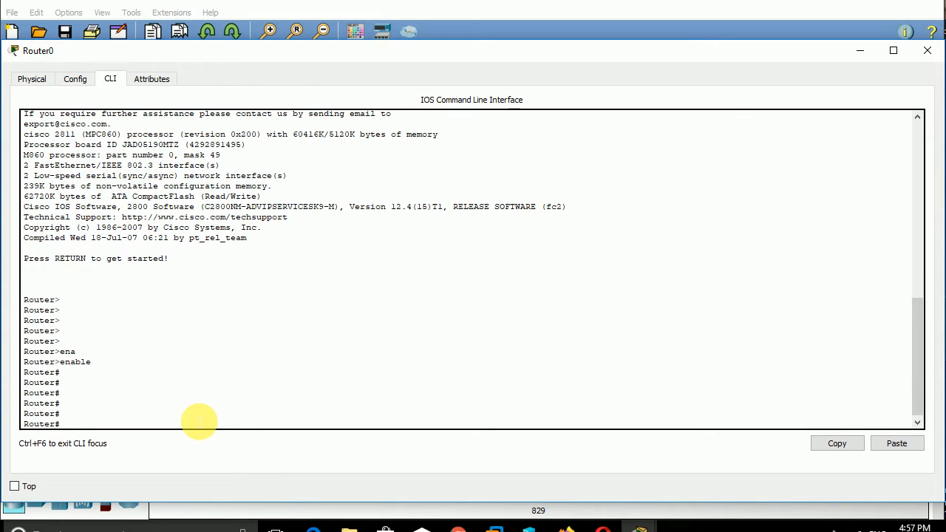
- Try to list Router0's interfaces with the command show ip interface br |
type("h")
key("Tab")
type("ip")
key("Tab")
type("int")
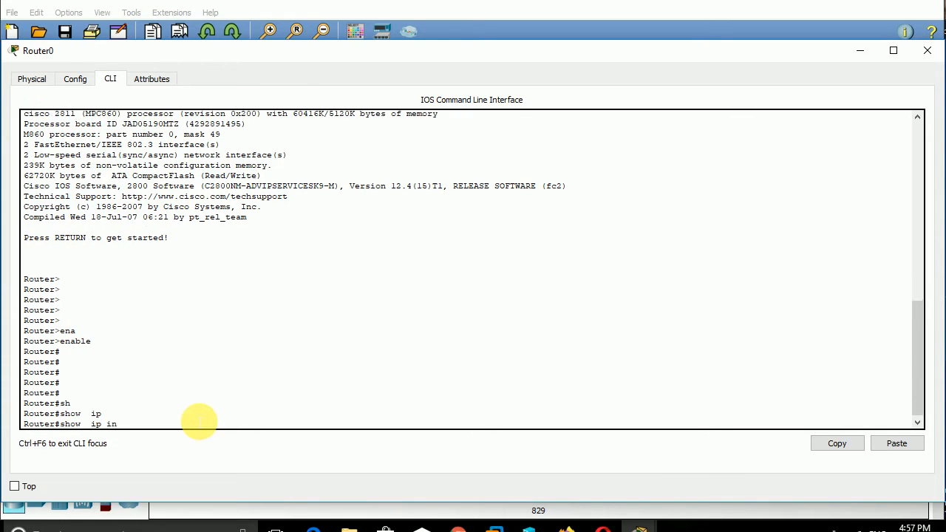
key("Tab")
type("br")
key("Tab")
key("Return")
key("Return")
key("Return")
key("Return")
key("Return")
key("Return")
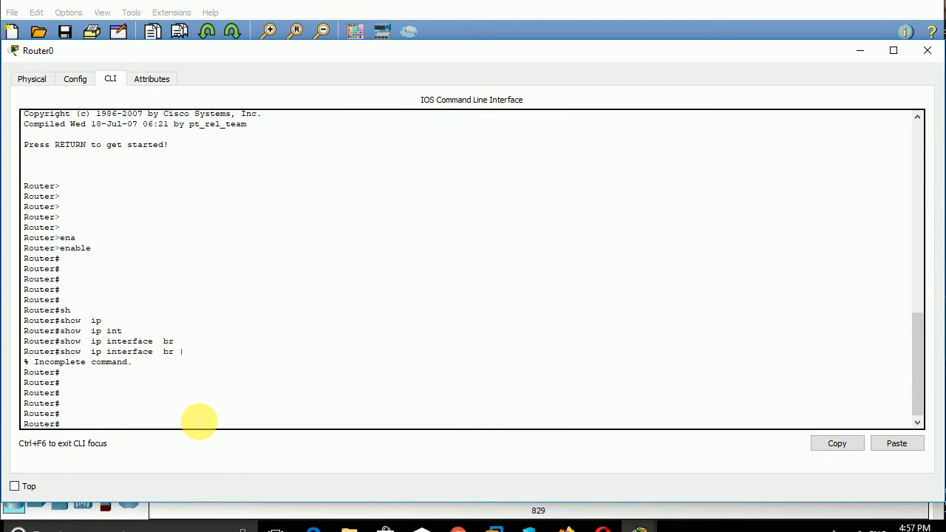
- Run show ip interface br on Router0 to check its interfaces' addresses and status
key("Up")
key("Return")
key("Return")
key("Return")
key("Return")
key("Return")
key("Return")
key("Return")
key("Return")
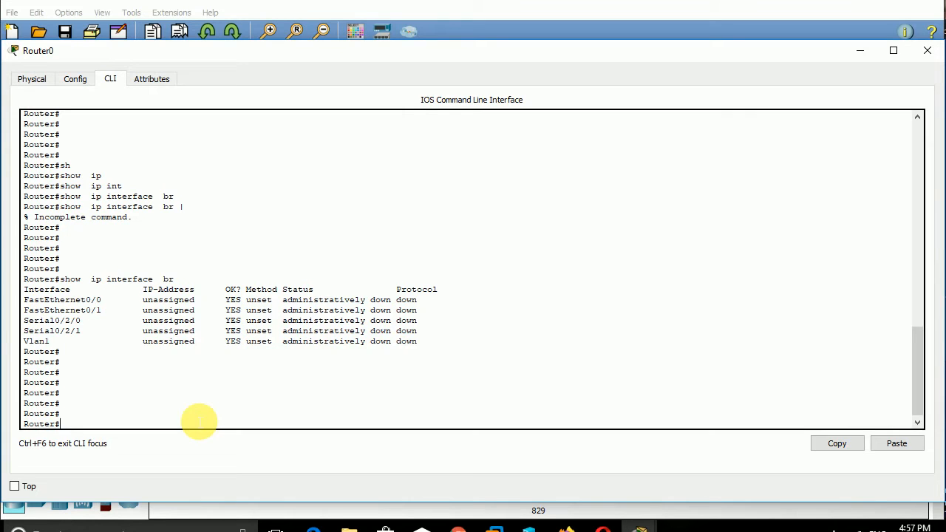
- Enter global configuration mode on Router0 with the command config t
type("confi gt")
key("Return")
key("Return")
key("Return")
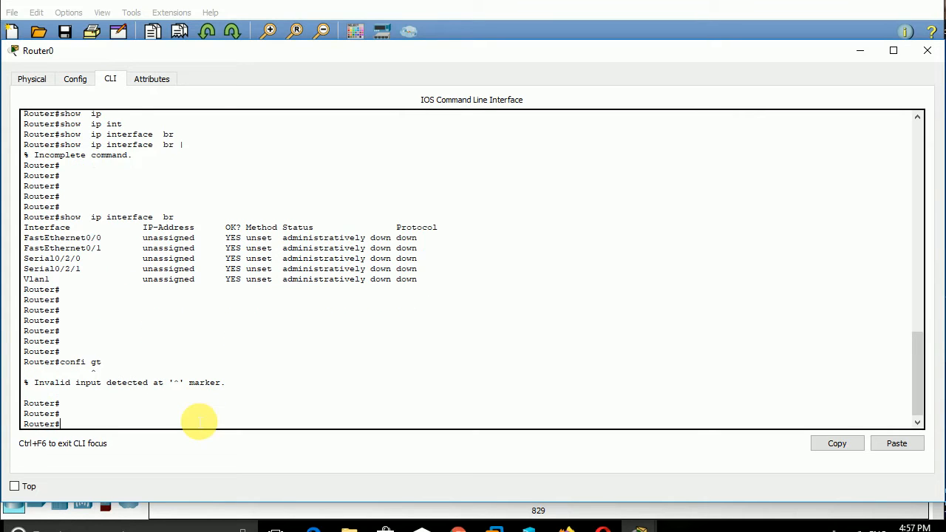
type("config t")
key("Return")
key("Return")
key("Return")
key("Return")
key("Return")
key("Return")
key("Return")
key("Return")
key("Return")
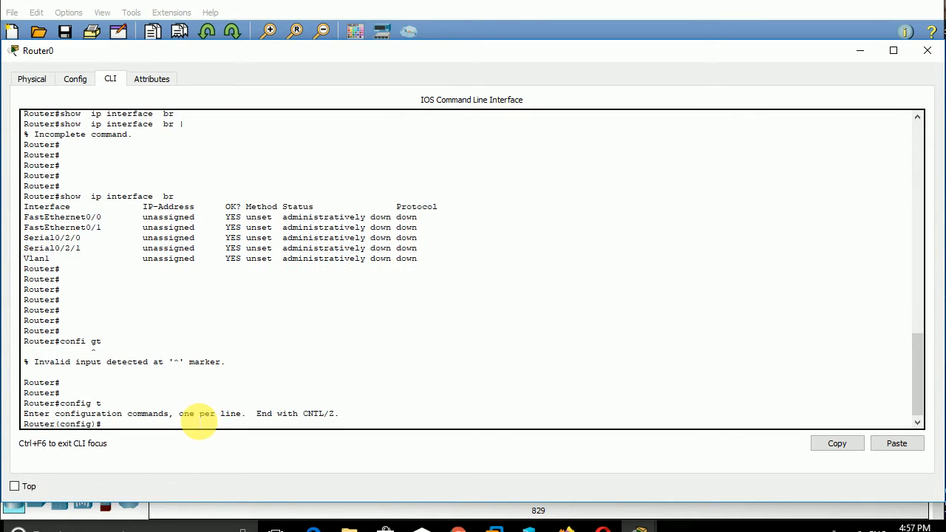
- Enter interface configuration mode for Router0's fastEthernet 0/0
type("in")
key("Tab")
type("tfa")
key("Tab")
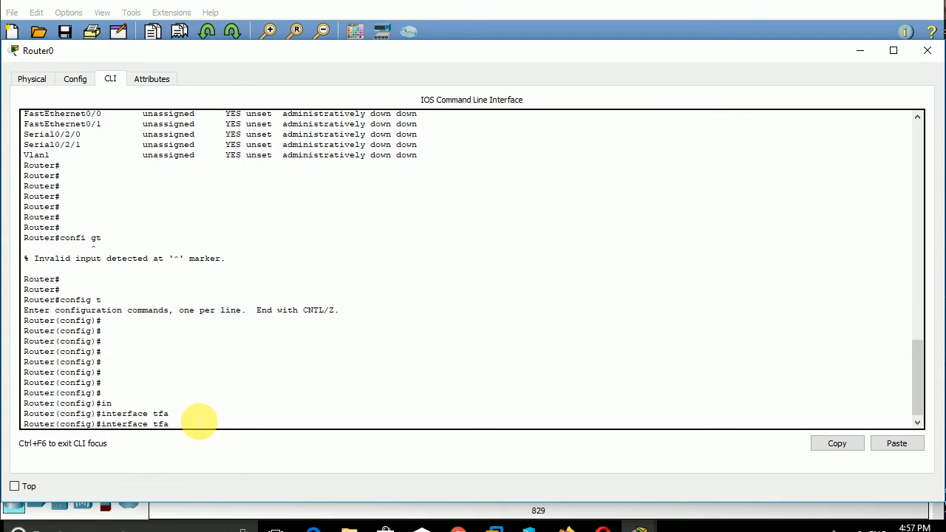
type("fa")
key("Tab")
type("0/0")
key("Return")
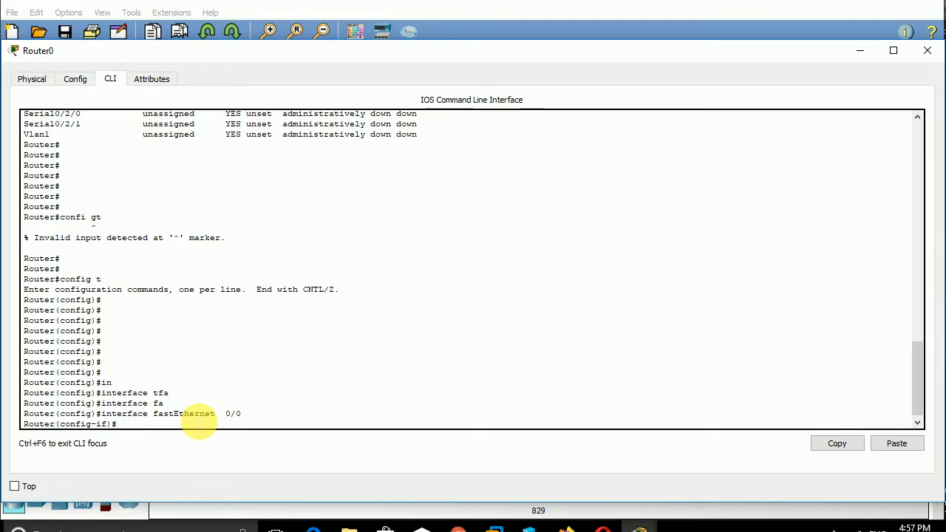
- Assign the IP address 192.168.1.100 with mask 255.255.255.0 to Router0's fastEthernet 0/0
type("ip add")
key("Tab")
type("192")
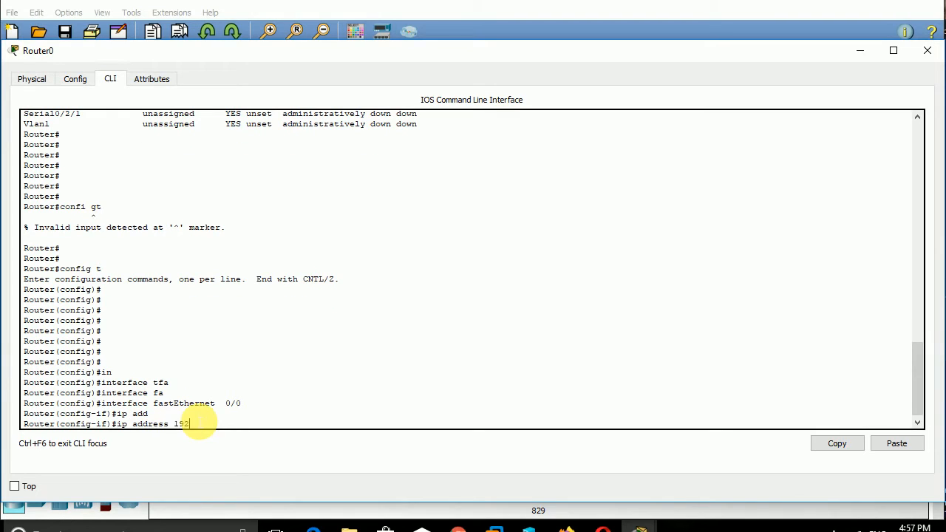
type("16")
key("BackSpace")
key("BackSpace")
type(".168.1.100 255.255.255.0")
key("Return")
- Enable fastEthernet 0/0 with no shutdown and return to global configuration mode
type("no shut")
key("Tab")
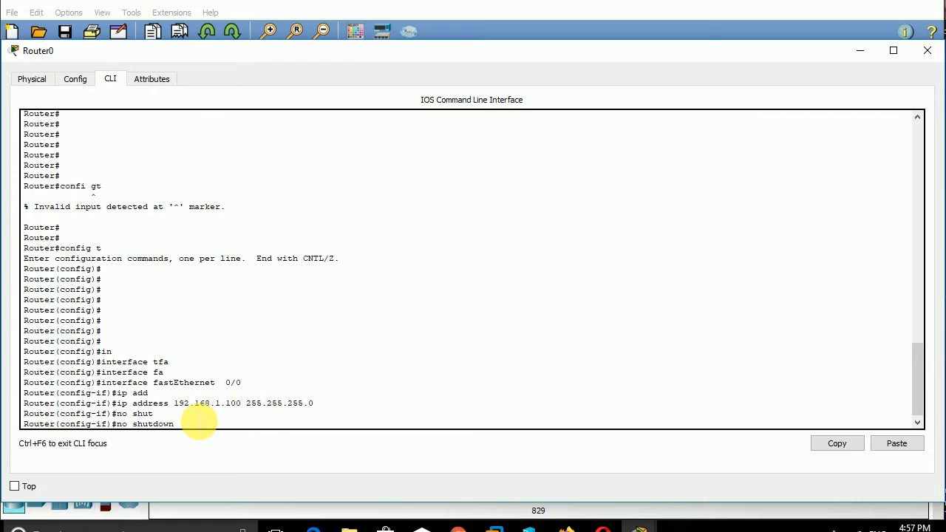
key("Return")
key("Return")
key("Return")
key("Return")
key("Return")
key("Return")
key("Return")
key("Return")
key("Return")
key("Return")
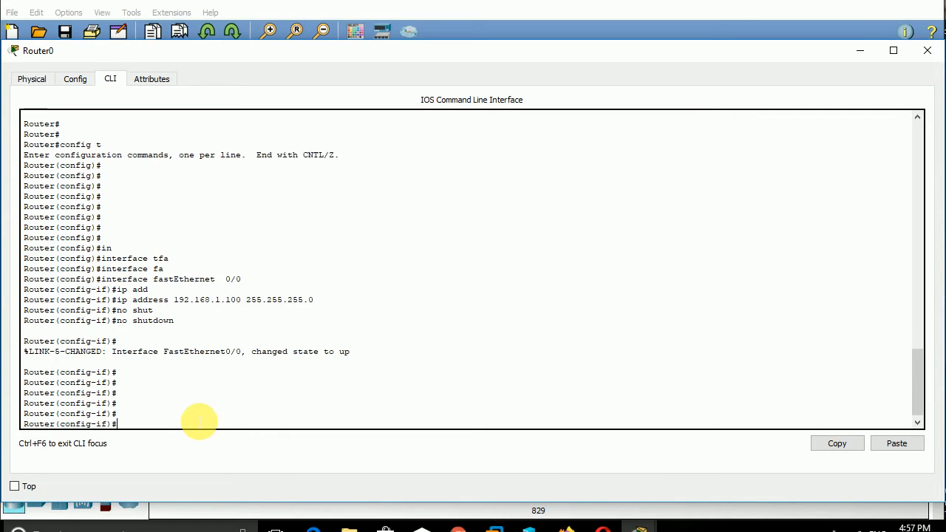
type("exit")
key("Return")
key("Return")
key("Return")
key("Return")
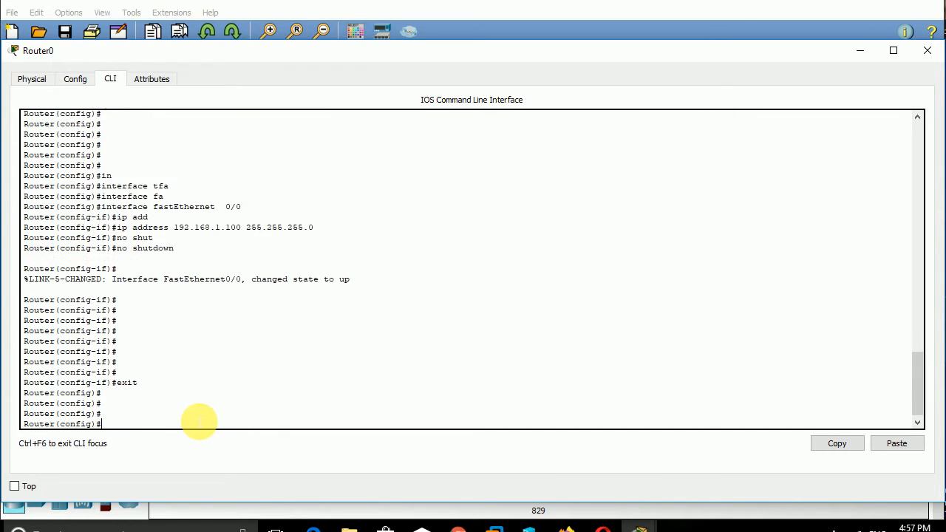
- Assign the IP address 1.1.1.1 with mask 255.0.0.0 to Router0's interface serial 0/2/0
type("int")
key("Tab")
type("ser")
key("Tab")
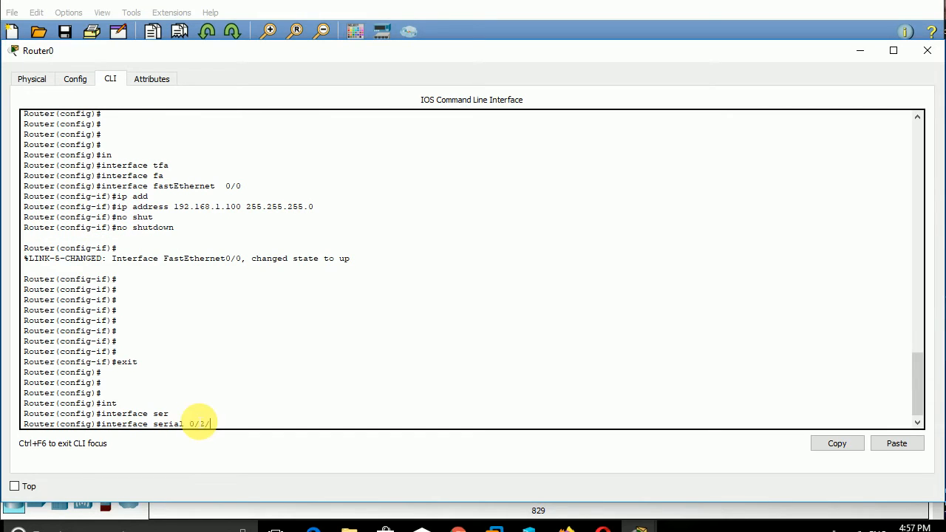
key("Return")
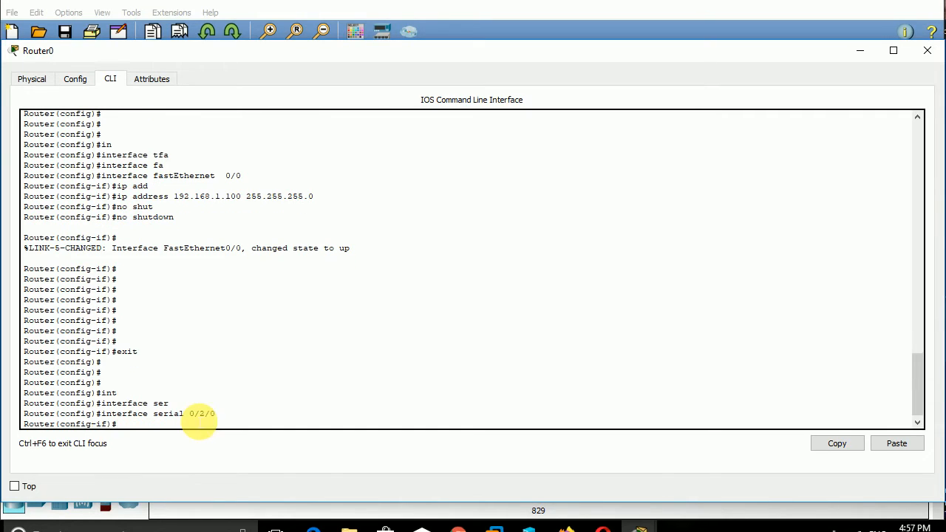
type("ip add")
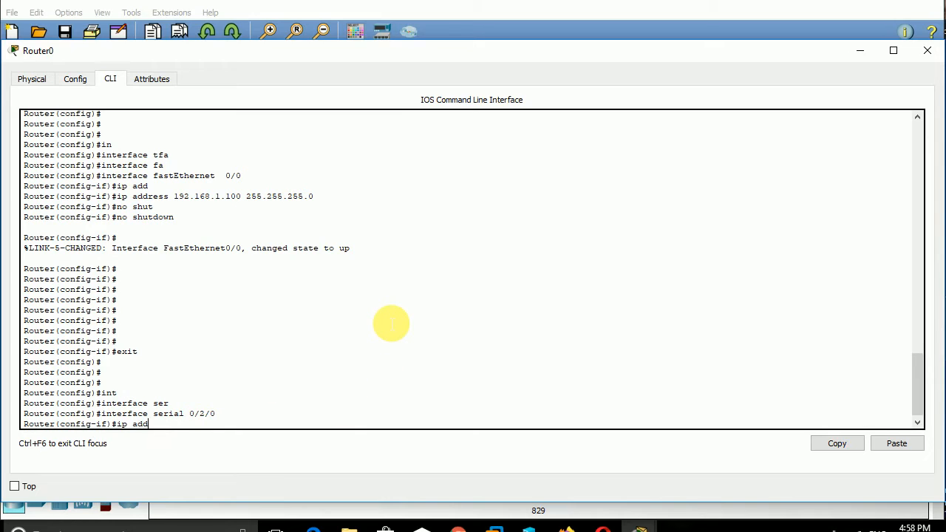
key("Tab")
type("1.1.")
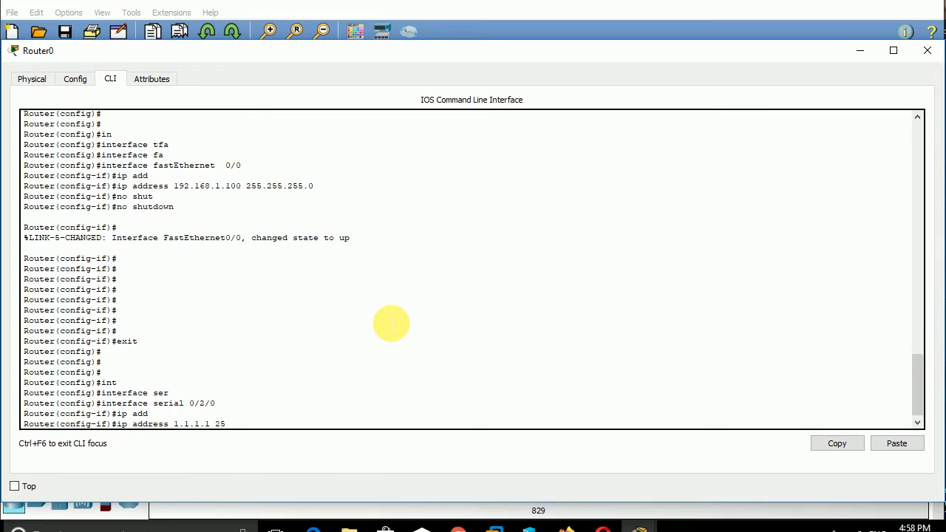
type("1.1 255.0.0.0")
key("Return")
- Enable Router0's interface serial 0/2/0 with the no shutdown command
type("no shut")
key("Tab")
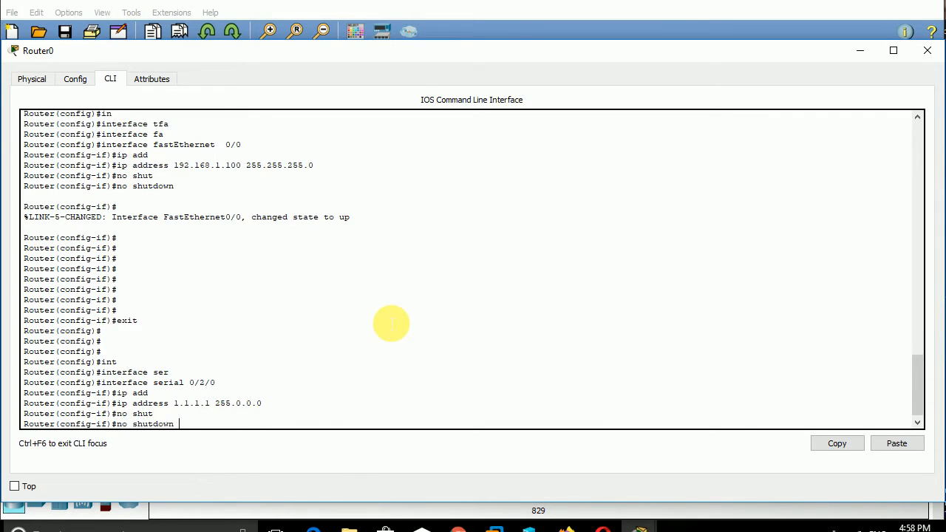
key("Return")
key("Return")
key("Return")
key("Return")
key("Return")
- Set the clock rate of serial 0/2/0 to 72000 and return to privileged mode
type("clo")
key("Tab")
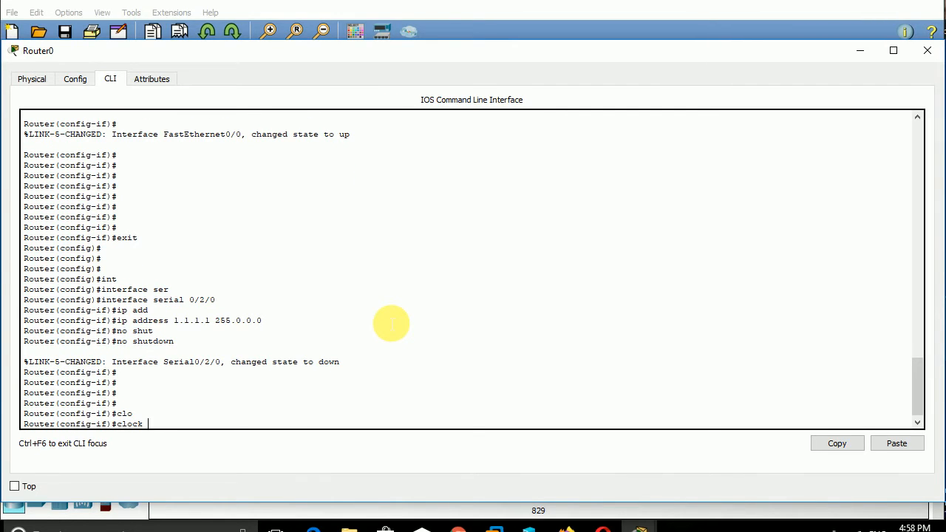
type("r")
key("Tab")
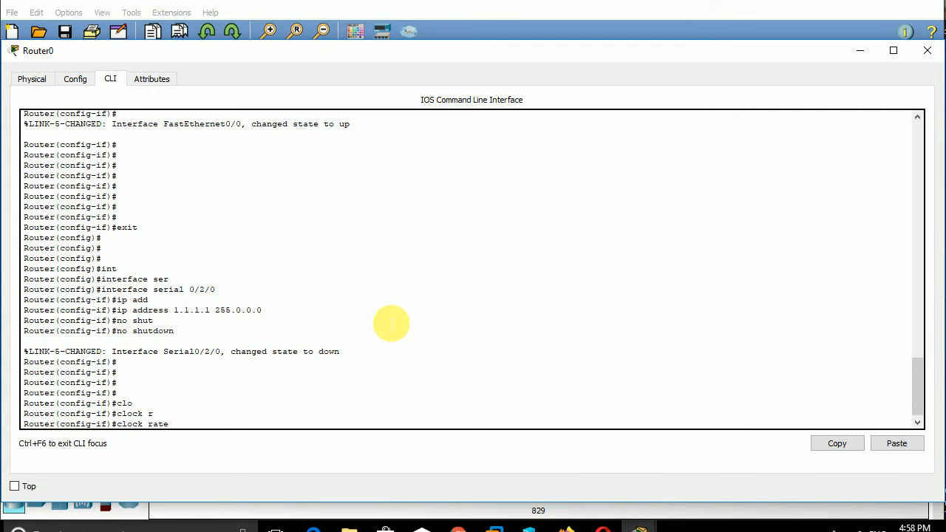
type("72000")
key("Return")
key("Return")
key("Return")
key("Return")
key("Return")
key("ctrl+z")
key("Return")
key("Return")
key("Return")
key("Return")
key("Return")
key("Return")
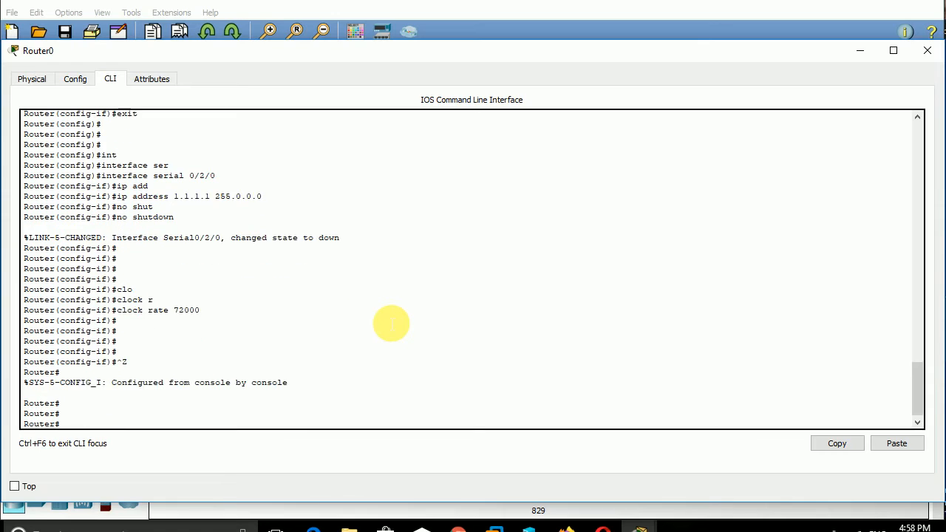
- Run show ip interface br on Router0 to check the newly configured interfaces
type("sh")
key("Tab")
type("ip")
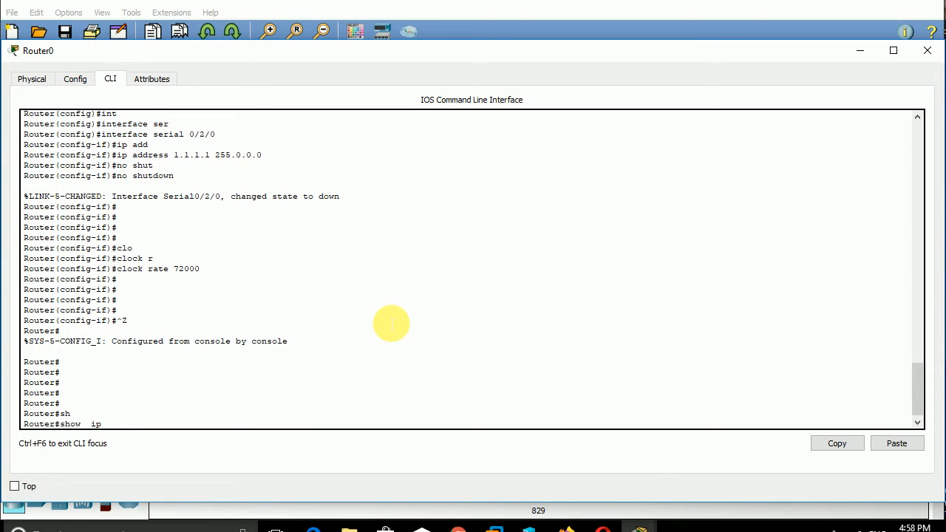
type(" int")
key("Tab")
type("br")
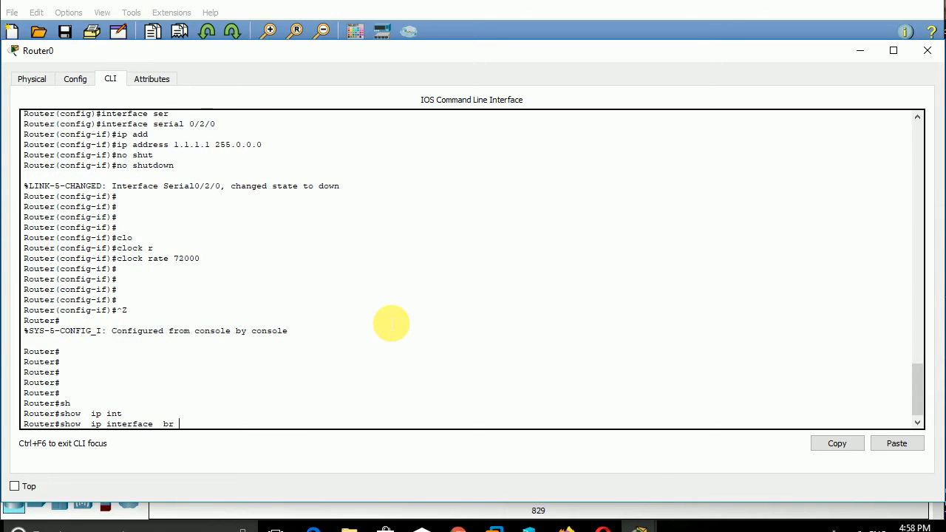
key("Tab")
type("|")
key("BackSpace")
key("BackSpace")
key("BackSpace")
key("Return")
key("Return")
key("Return")
key("Return")
key("Return")
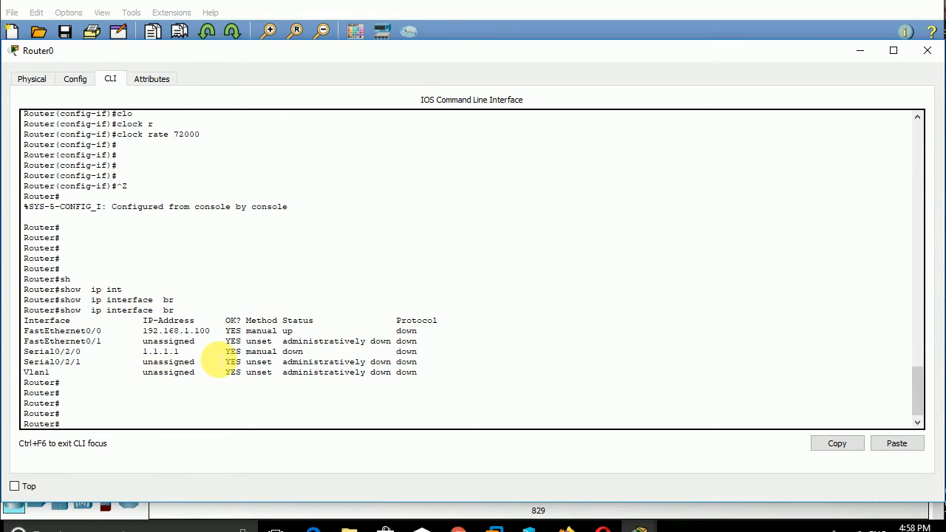
- Check in the topology which port connects Router0 to Switch0 and compare it with the router's interface list
left_click(861, 54)
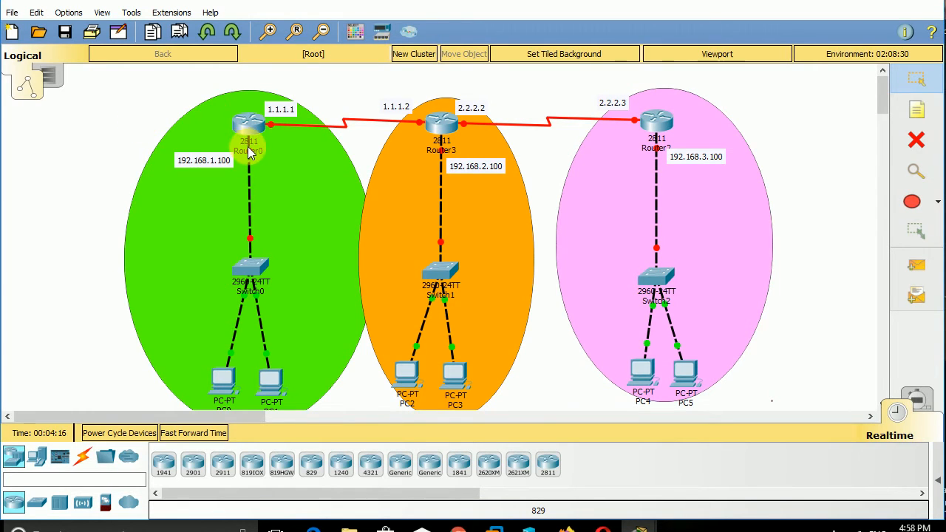
mouse_move(248, 147)
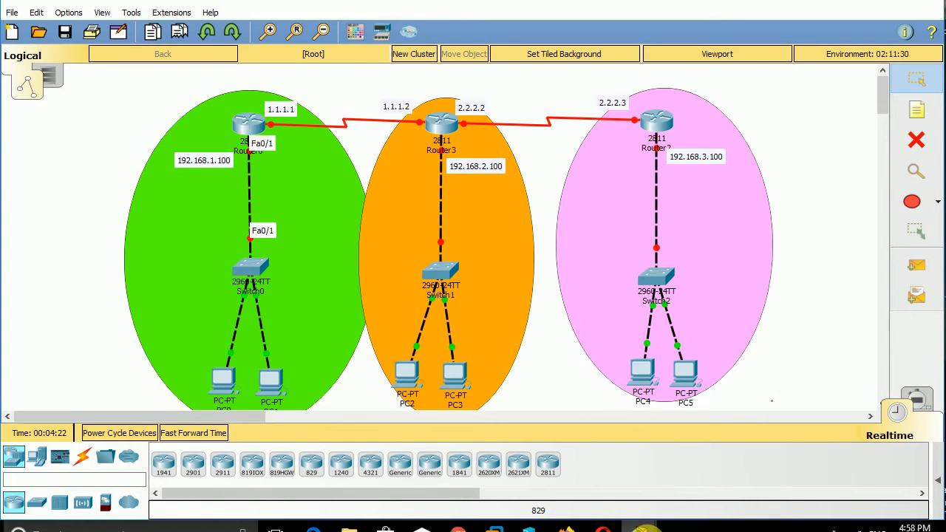
mouse_move(640, 529)
left_click(671, 500)
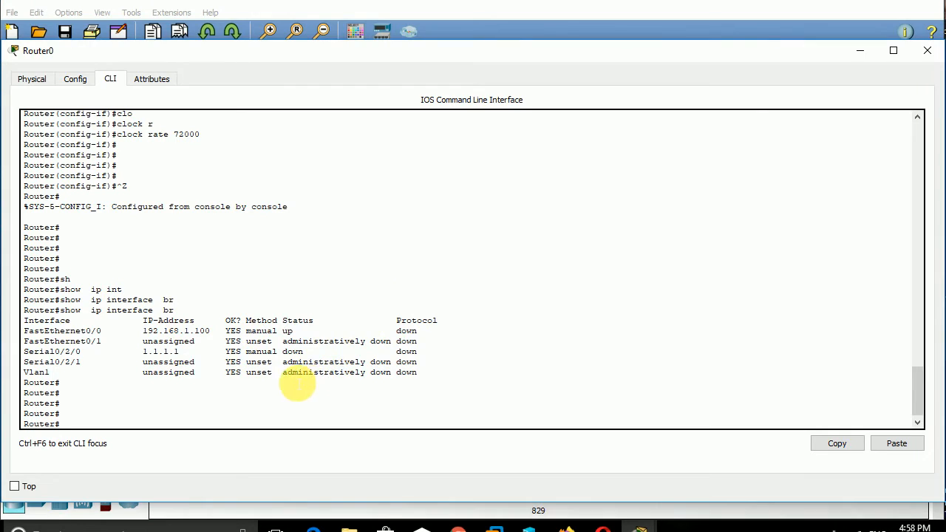
left_click_drag(108, 331, 114, 339)
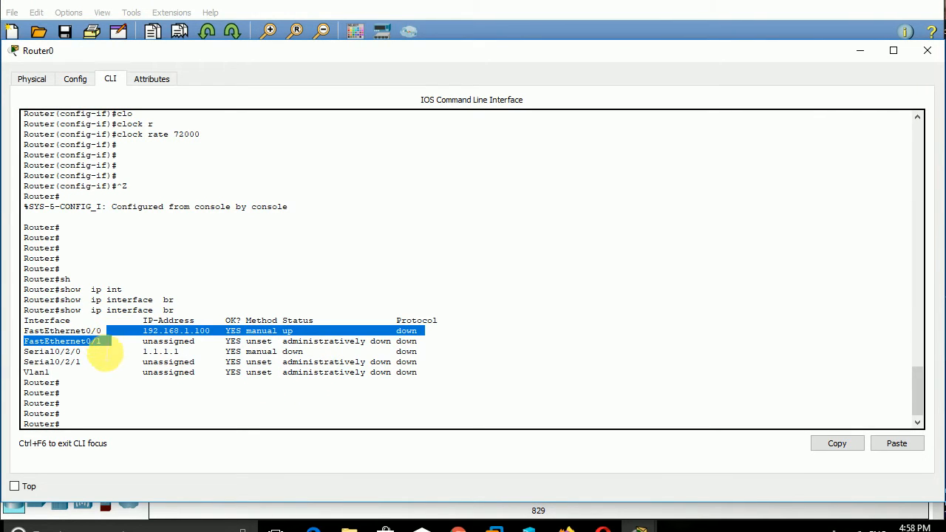
left_click(95, 413)
left_click_drag(110, 332, 91, 345)
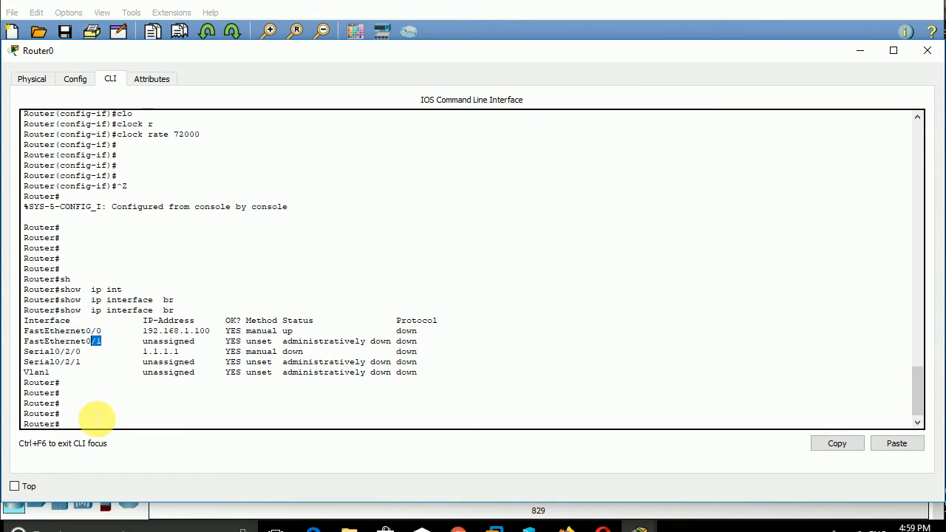
left_click(96, 416)
- Enter global configuration mode on Router0 again with config t
key("Return")
type("config t")
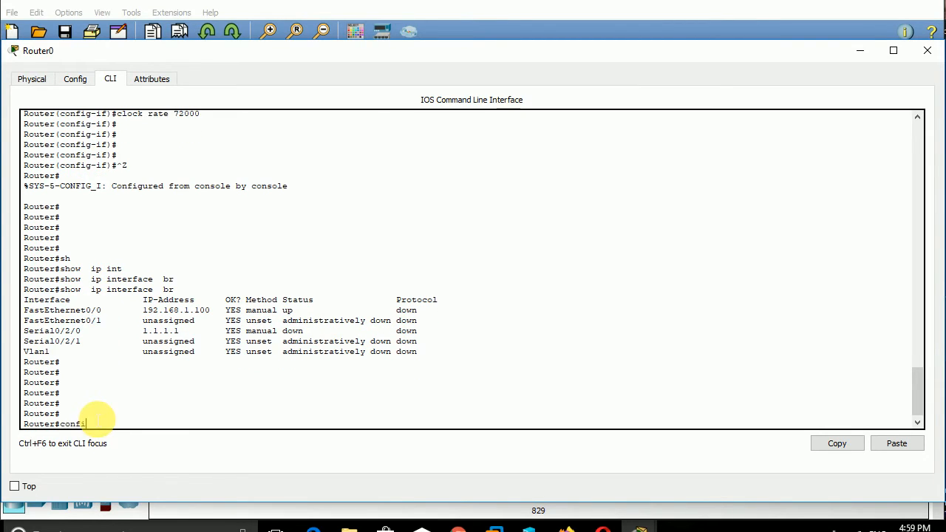
key("Return")
key("Return")
key("Return")
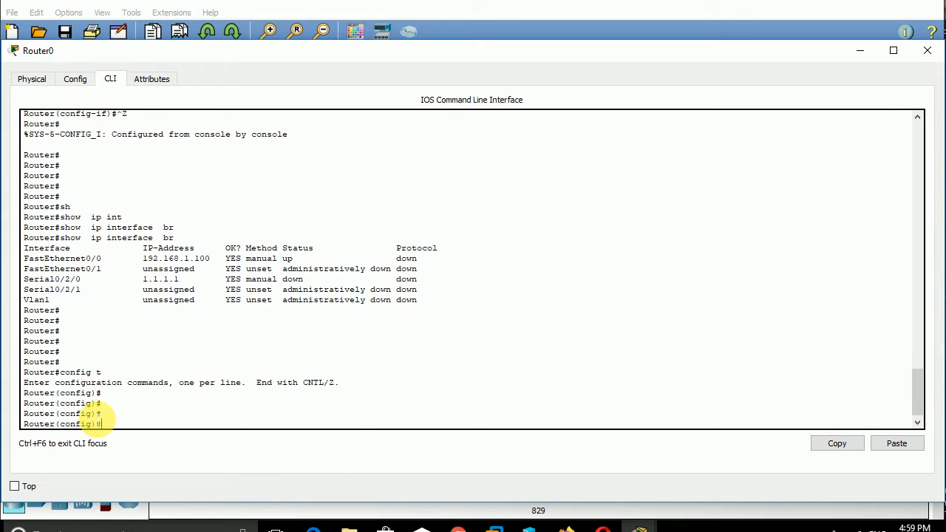
key("Return")
- Reopen interface configuration mode for fastEthernet 0/0
type("int")
key("Tab")
type("fa")
key("Tab")
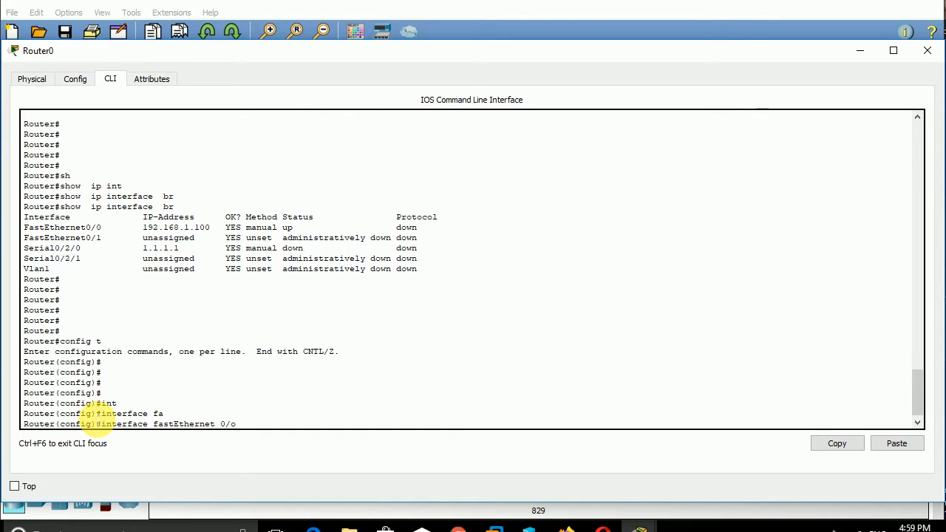
type("0/o")
key("Return")
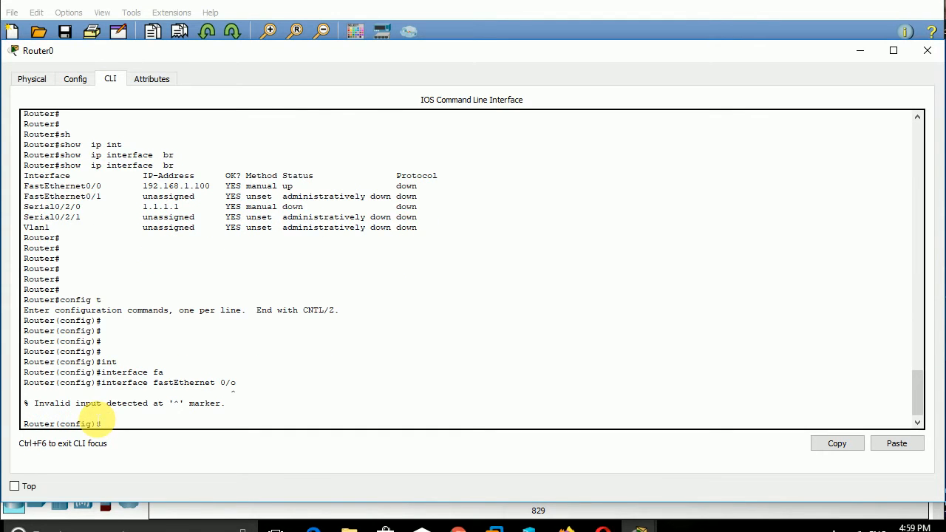
key("Up")
key("Return")
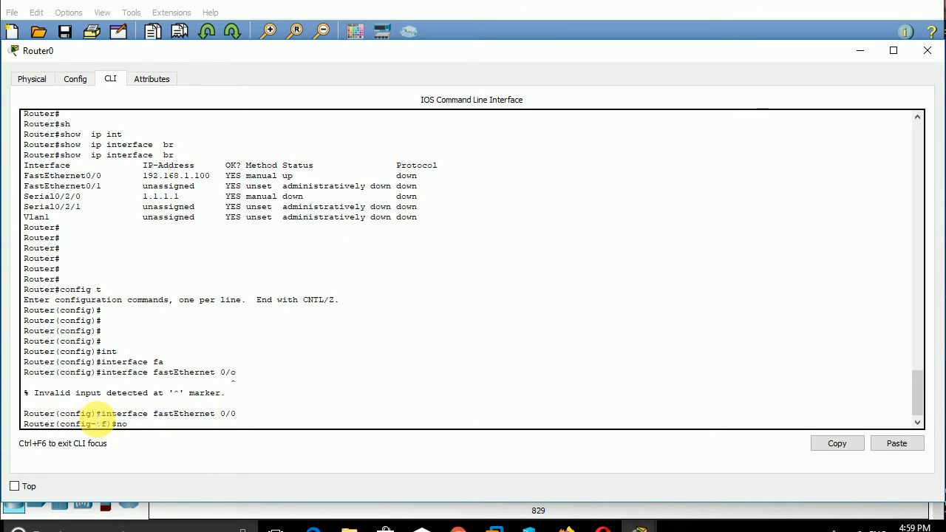
- Remove the IP address from fastEthernet 0/0 with no ip address and return to global configuration mode
type("no ip dd")
key("BackSpace")
key("BackSpace")
type("af")
type("re")
key("Tab")
key("BackSpace")
key("BackSpace")
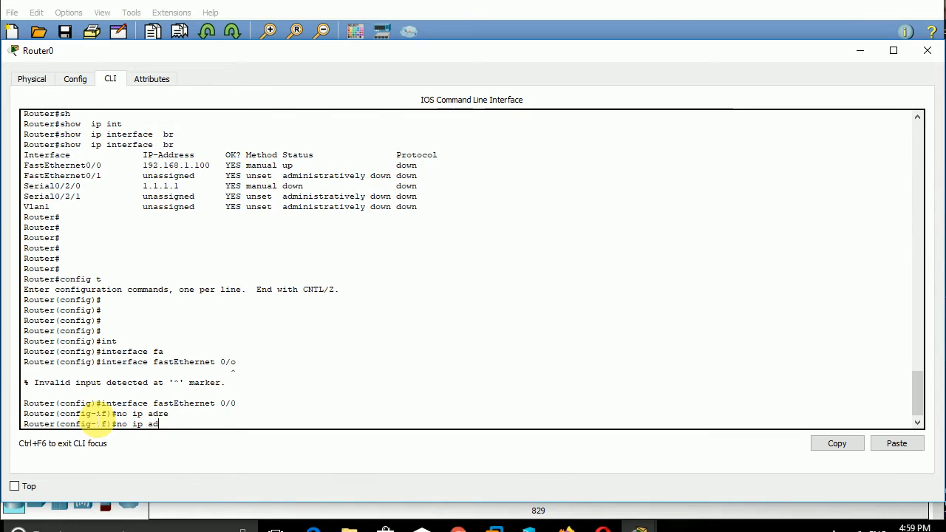
type("dre")
key("Tab")
key("Tab")
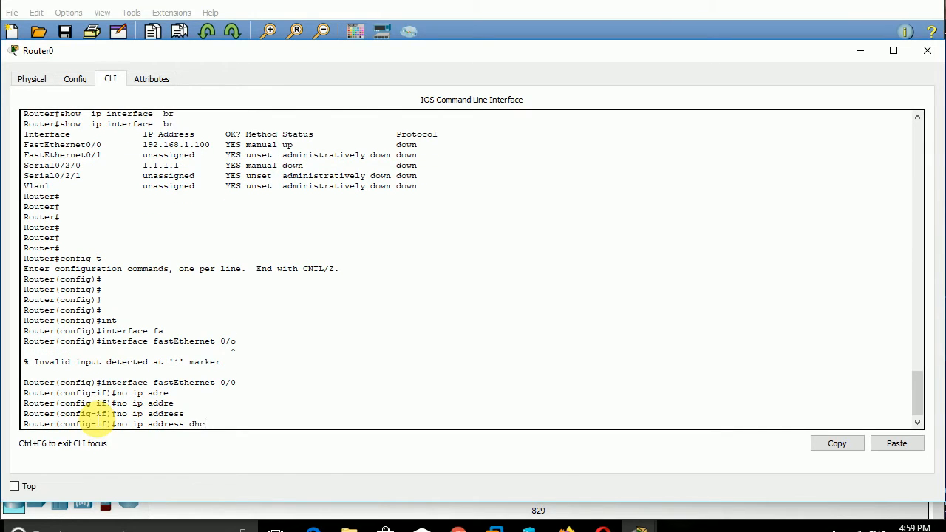
key("Return")
key("Return")
key("Return")
key("Return")
key("Return")
key("Return")
key("Return")
key("Return")
key("Return")
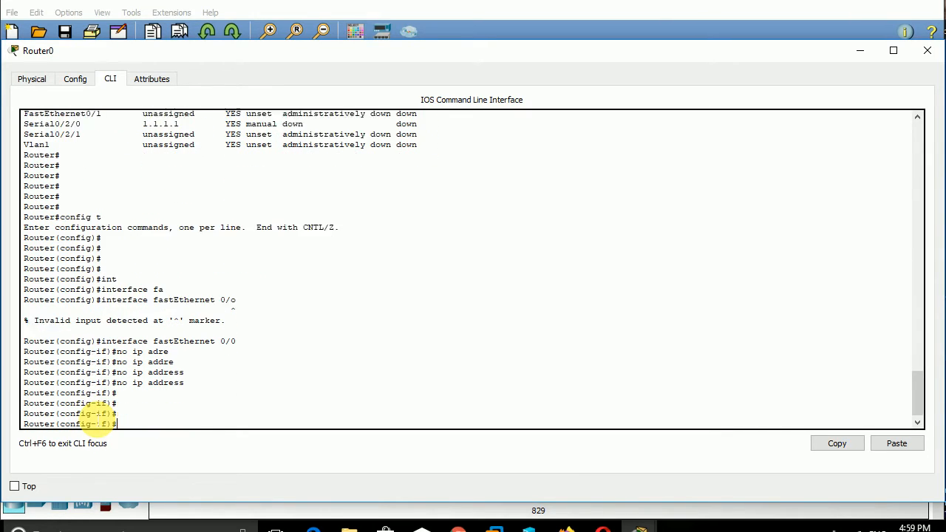
type("exit")
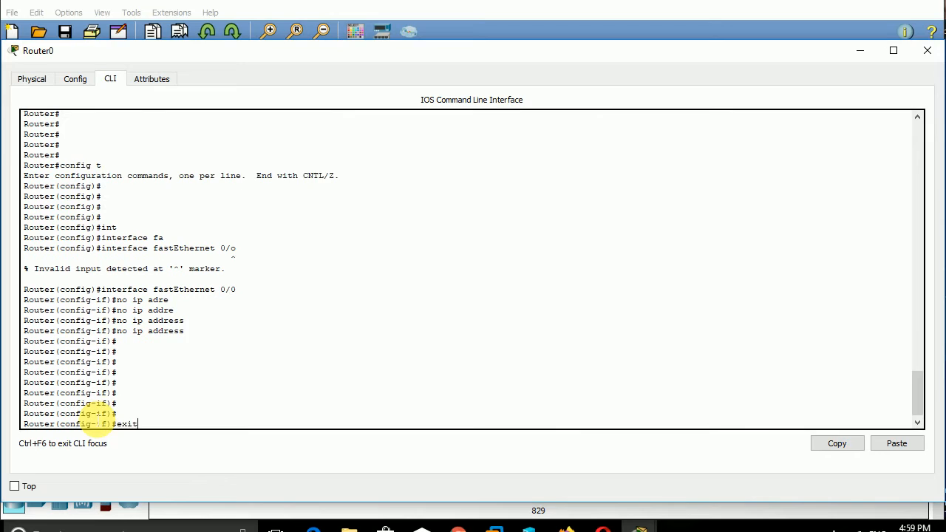
key("Return")
key("Return")
key("Return")
- Enter interface configuration mode for fastEthernet 0/1 on Router0
type("int")
key("Tab")
type("fa")
key("Tab")
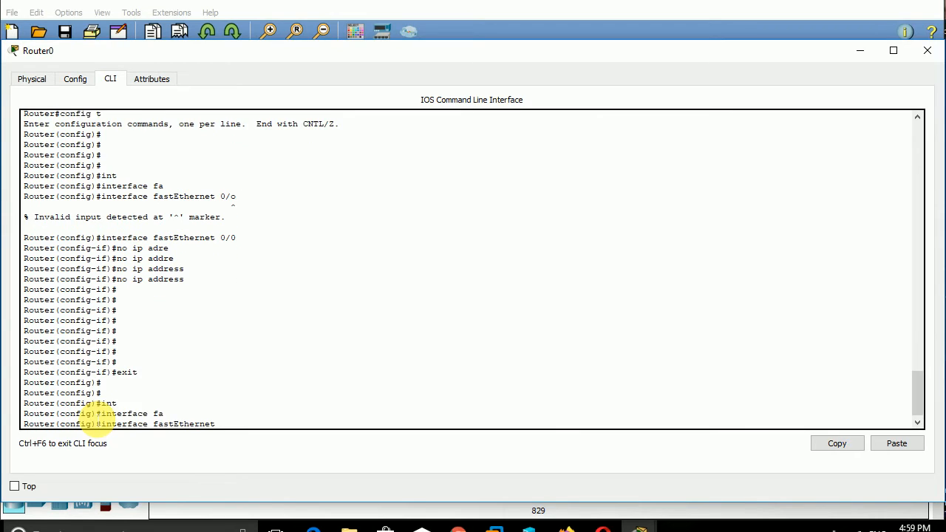
type("0/1")
key("Return")
- Assign IP address 192.168.1.100 with mask 255.255.255.0 to Router0's fastEthernet 0/1
type("ip add")
key("Tab")
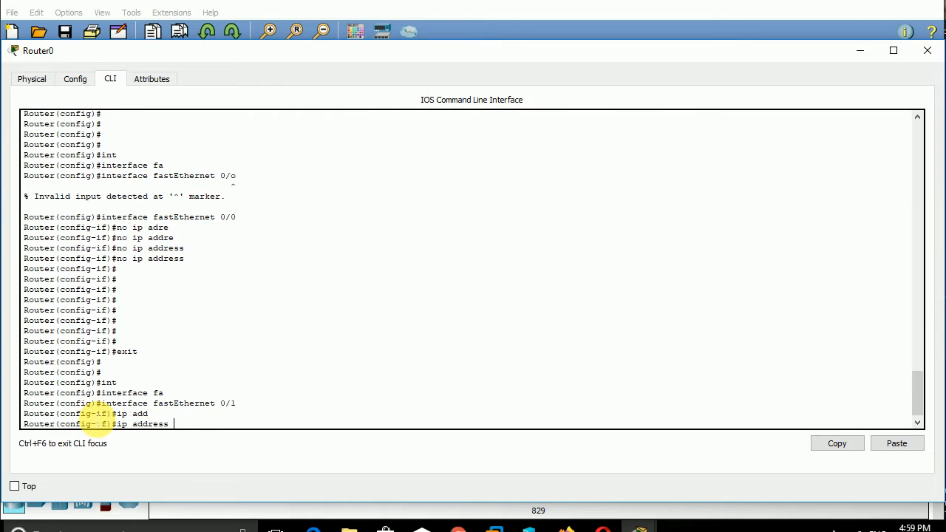
type("192.168.1.100 255.255.255.0")
key("Return")
key("Return")
key("Return")
key("Return")
- Enable Router0's fastEthernet 0/1 with no shutdown and return to privileged EXEC mode
type("no ")
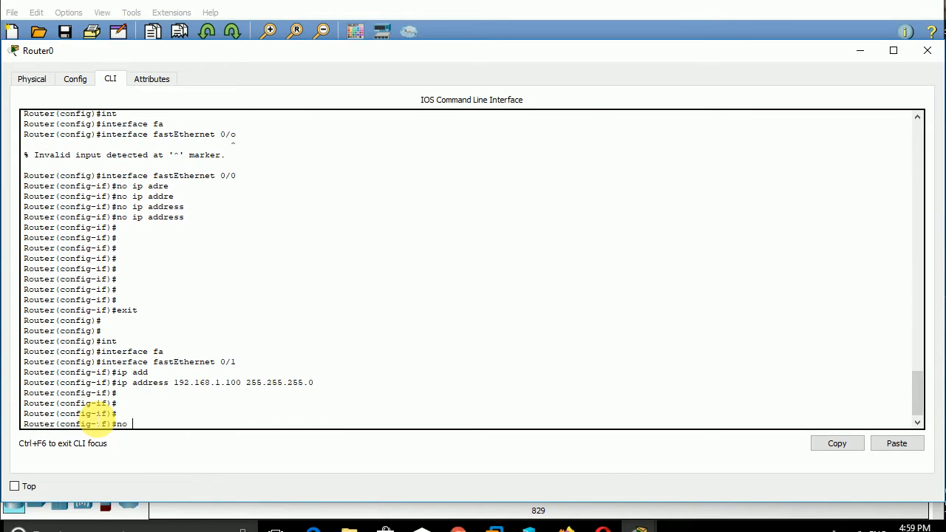
type("shut")
key("Tab")
key("Return")
key("Return")
key("Return")
key("Return")
key("ctrl+z")
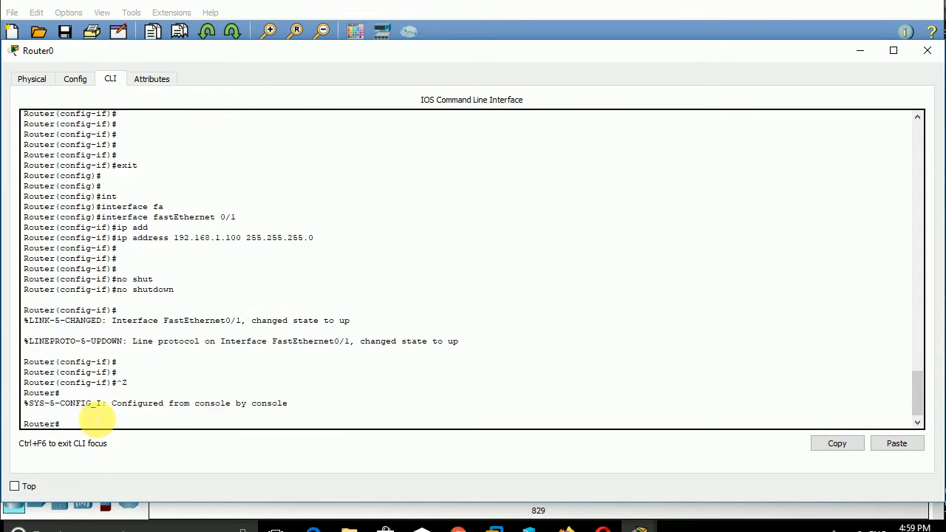
- Run show ip interface brief on Router0 and check the address and status of FastEthernet0/1
key("Return")
key("Return")
key("Return")
type("sh")
key("Tab")
type("ip")
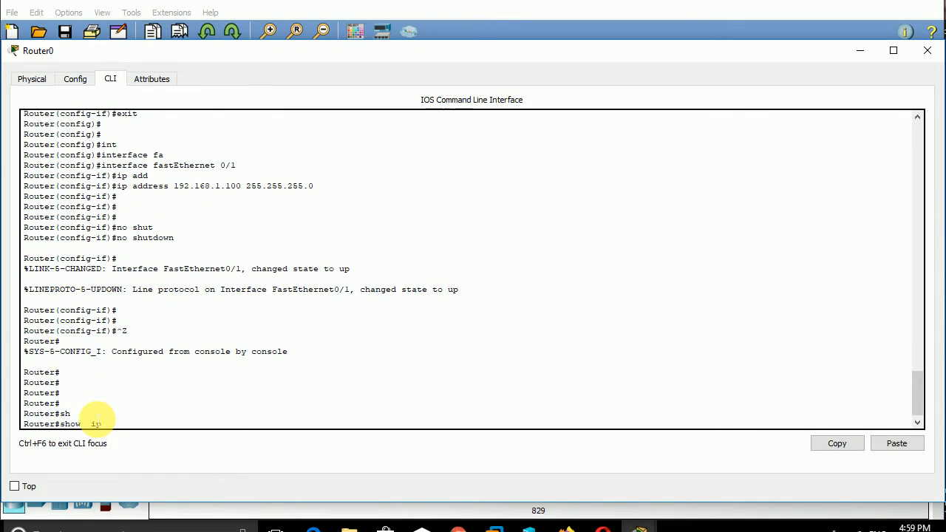
type(" int  b")
key("Tab")
type("br")
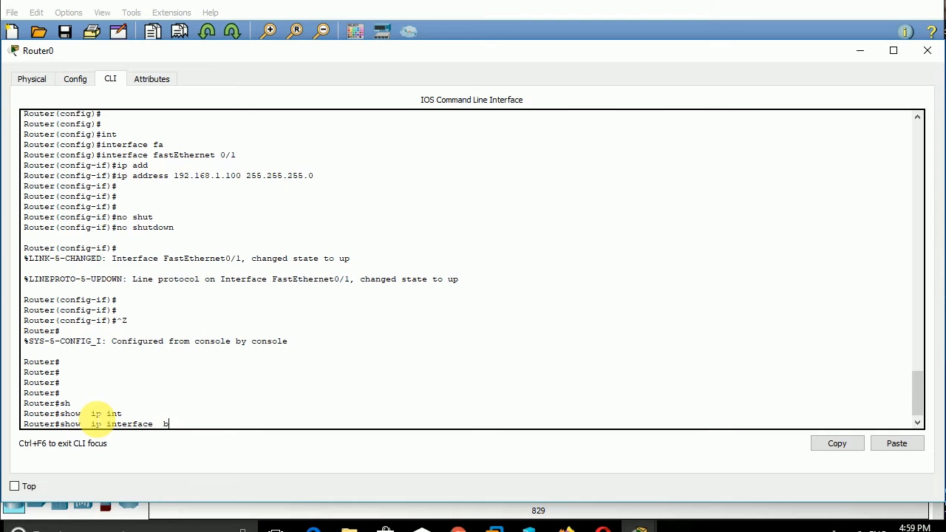
key("Tab")
key("Return")
key("Return")
key("Return")
key("Return")
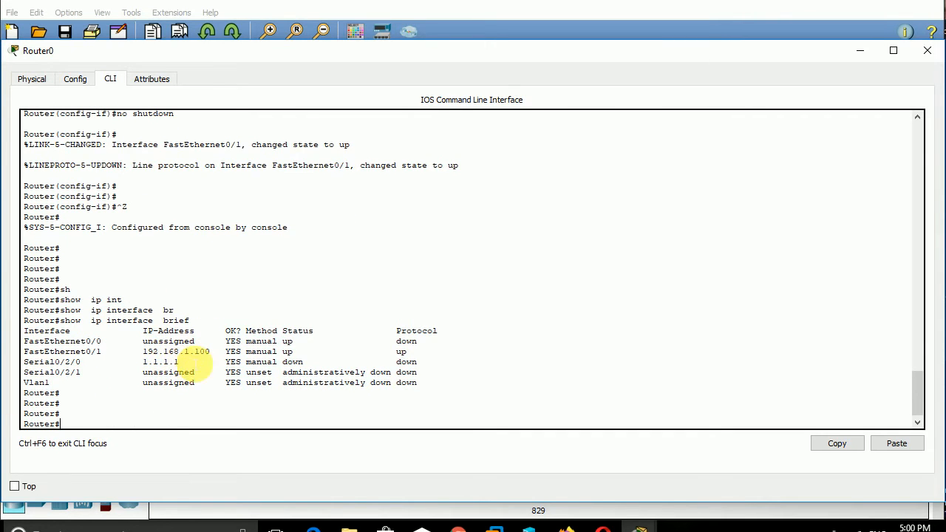
left_click_drag(411, 353, 24, 354)
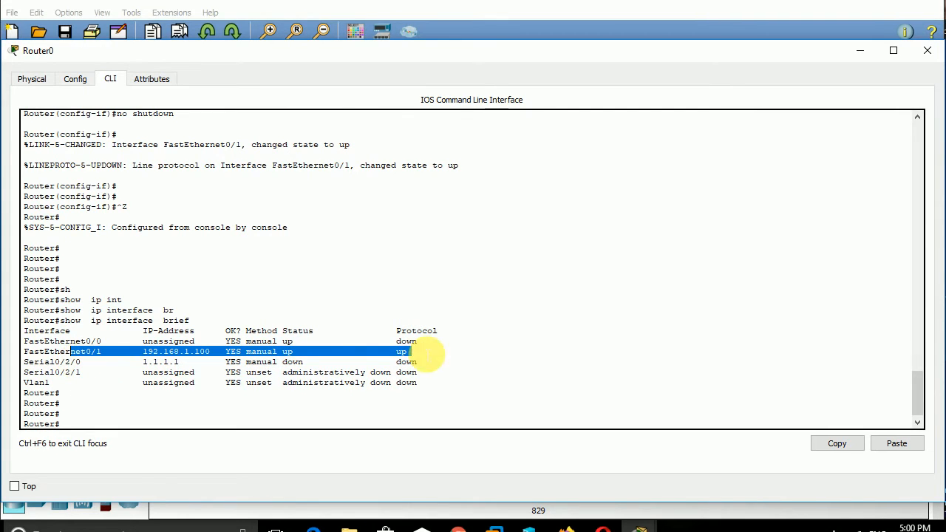
- Minimize Router0's window, open the command line of Router3 and enlarge its window across the workspace
left_click(860, 49)
left_click(437, 127)
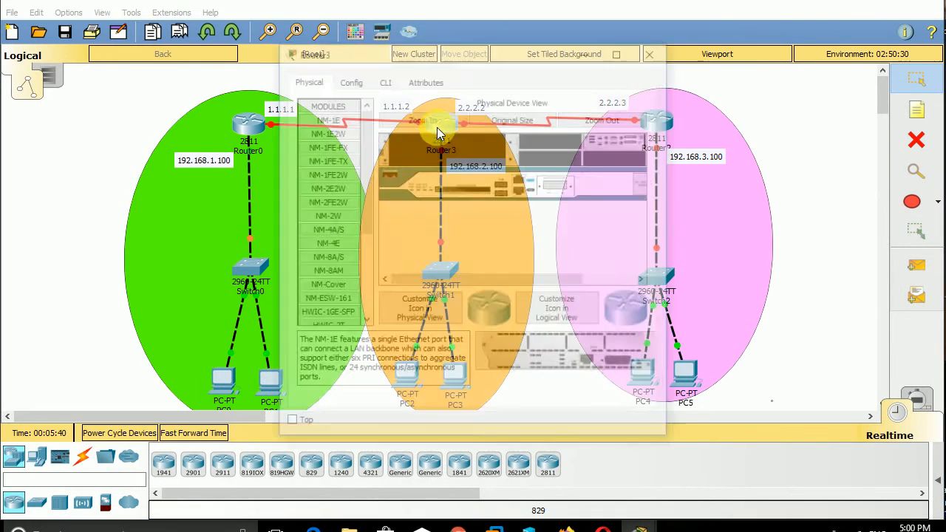
left_click(383, 78)
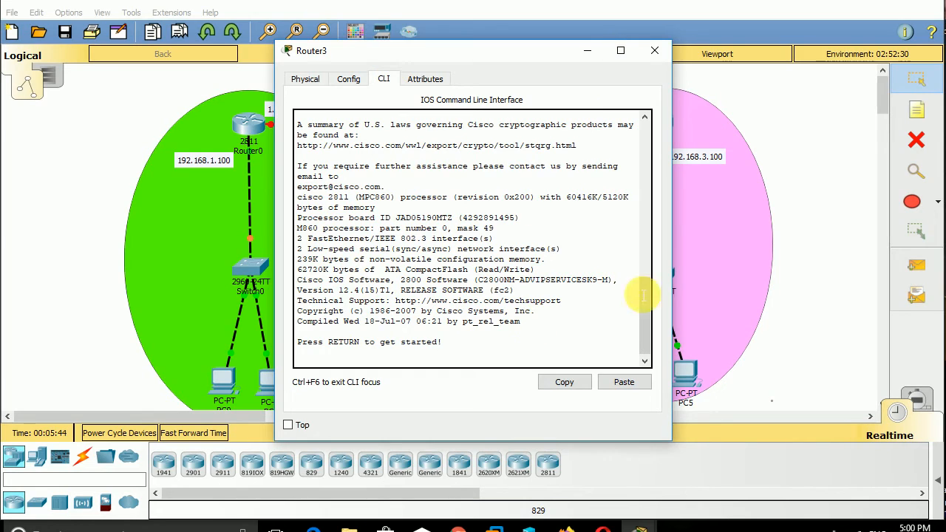
left_click_drag(680, 255, 938, 269)
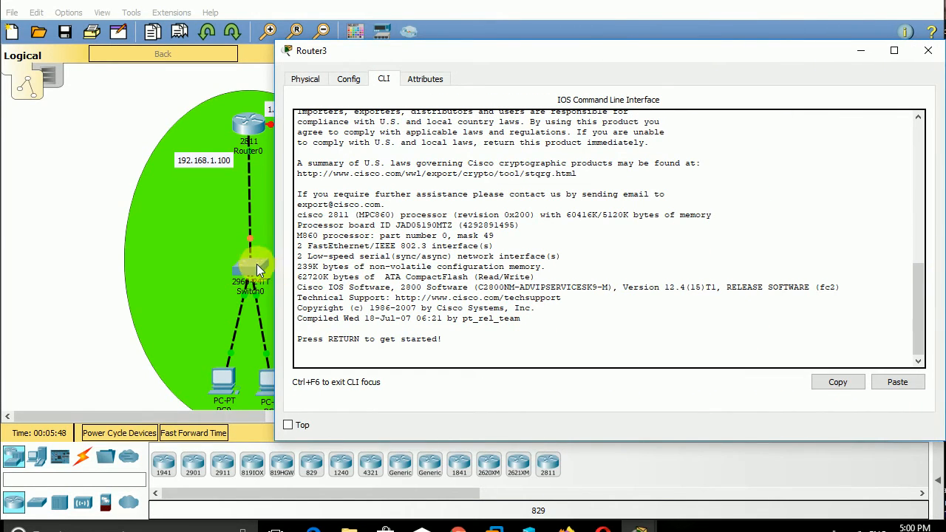
left_click_drag(278, 267, 3, 262)
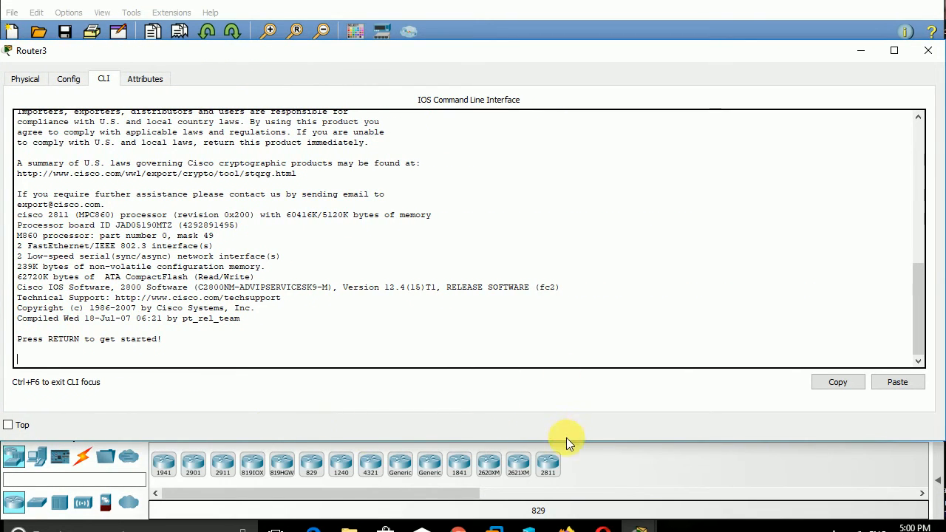
left_click_drag(566, 439, 486, 452)
left_click(386, 407)
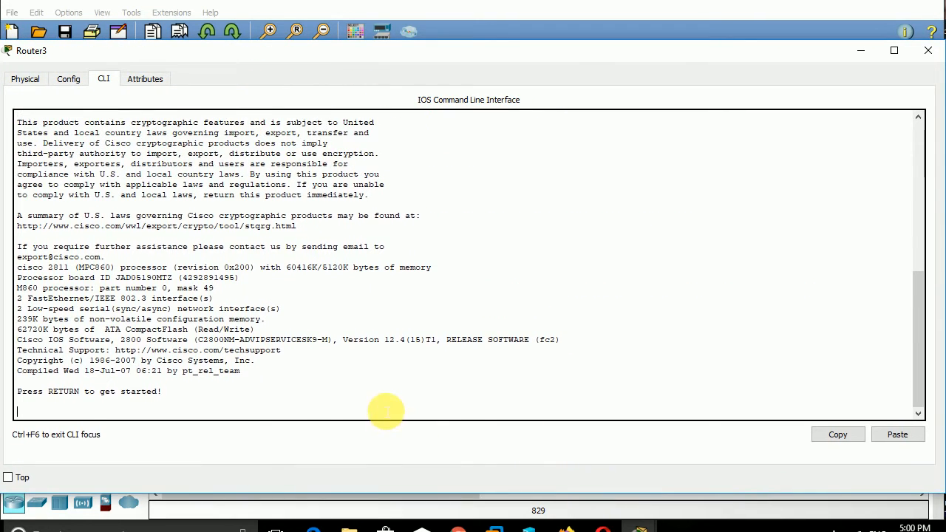
- Start Router3's console session and enter global configuration mode with enable and config t
key("Return")
key("Return")
key("Return")
key("Return")
key("Return")
type("ena")
key("Tab")
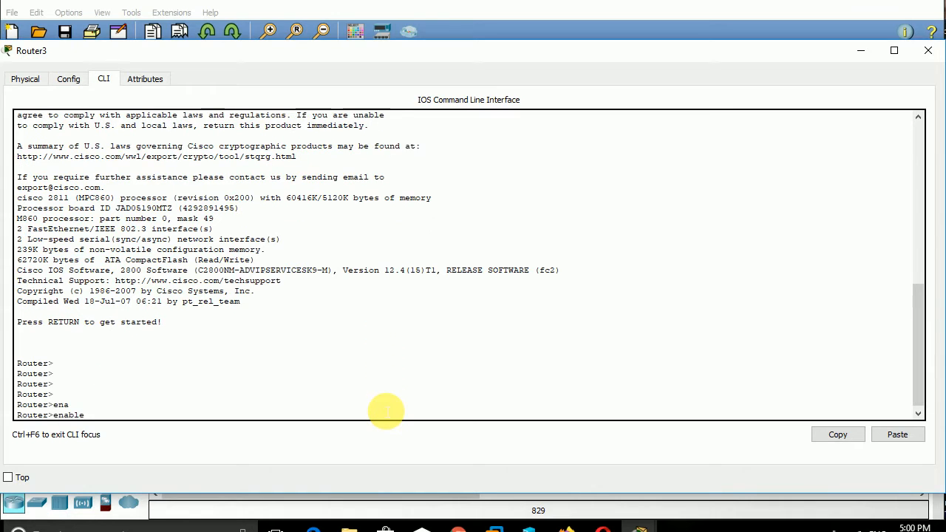
key("Return")
key("Return")
type("conf")
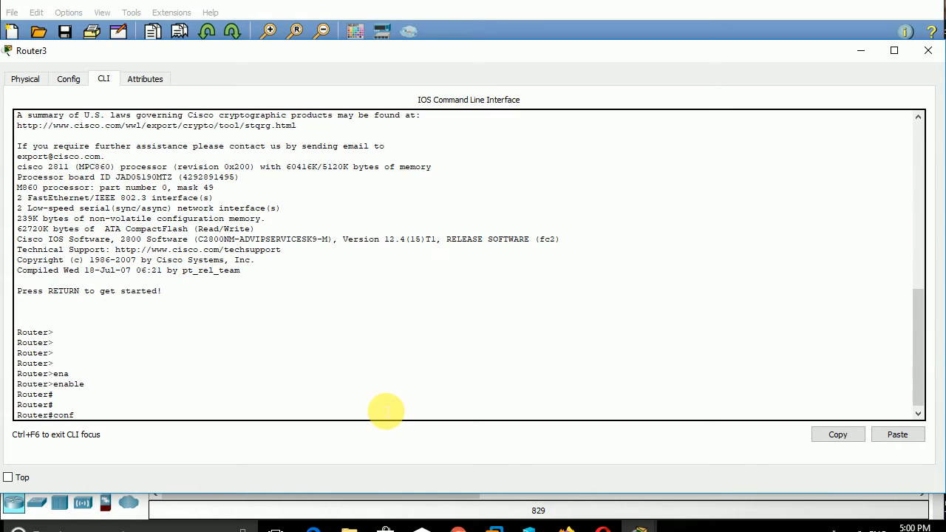
type("ig t")
key("Return")
- Enter interface configuration mode for fastEthernet 0/1 on Router3
type("nt")
key("Tab")
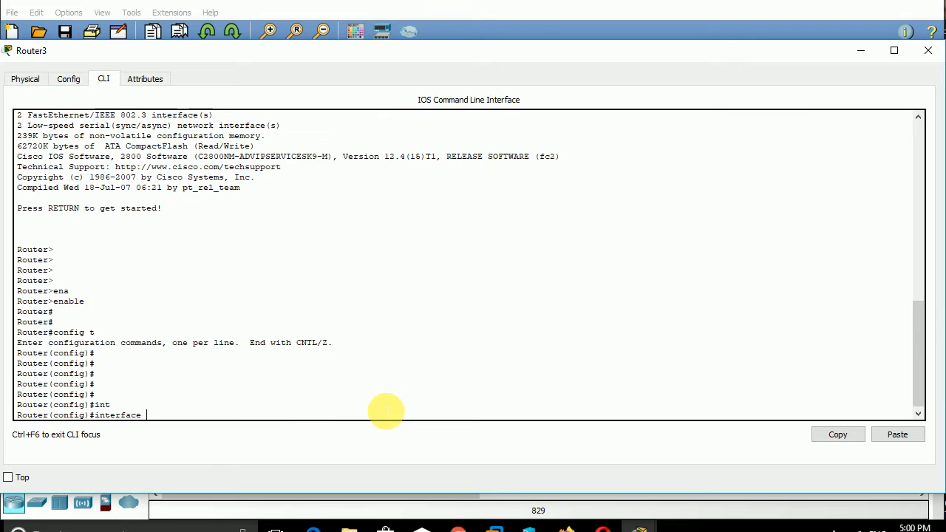
type("fa")
key("Tab")
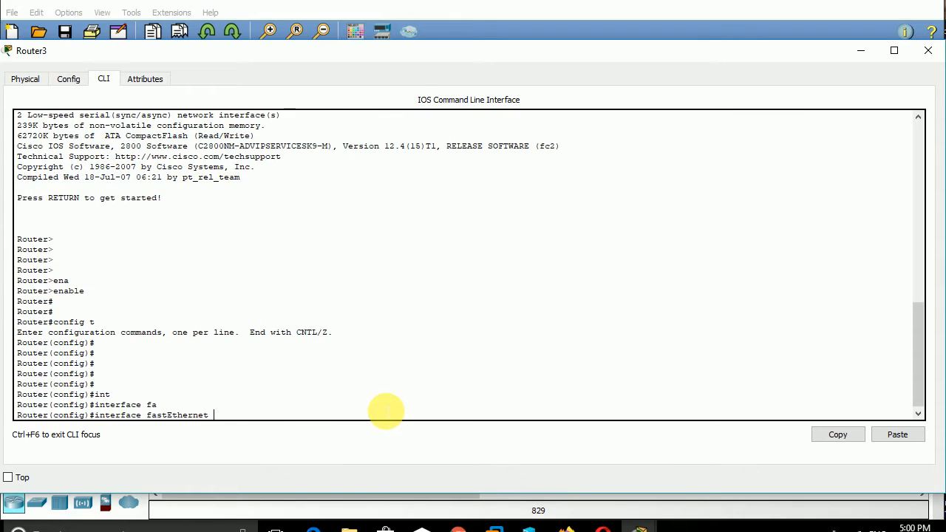
type("0/1")
key("Return")
- Assign IP address 192.168.2.100 with mask 255.255.255.0 to Router3's fastEthernet 0/1
type("ip add")
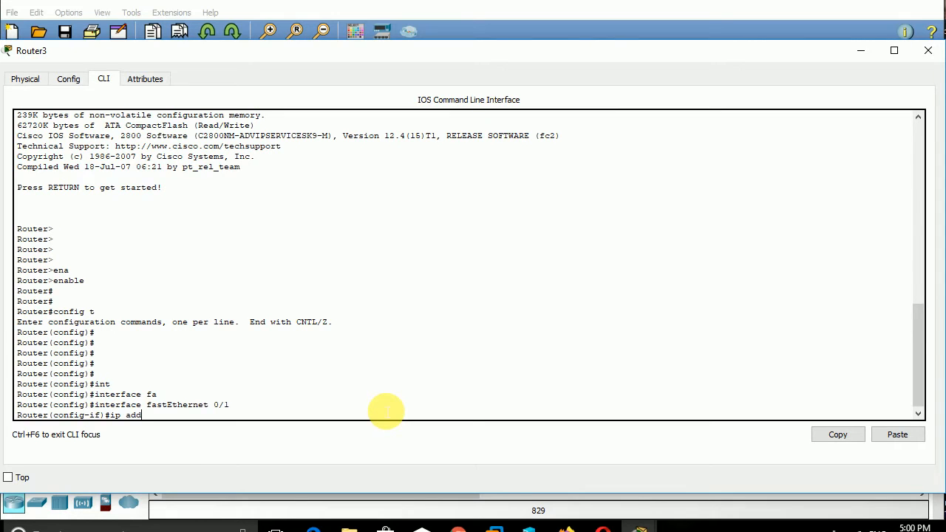
key("Tab")
type("1")
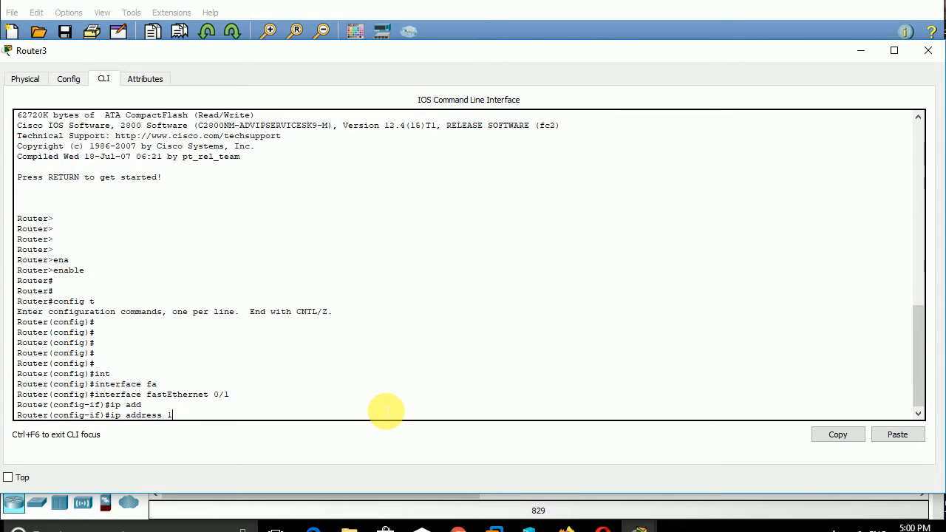
type("92.168")
type(".1.")
type("100")
type(" 255.255.255.0")
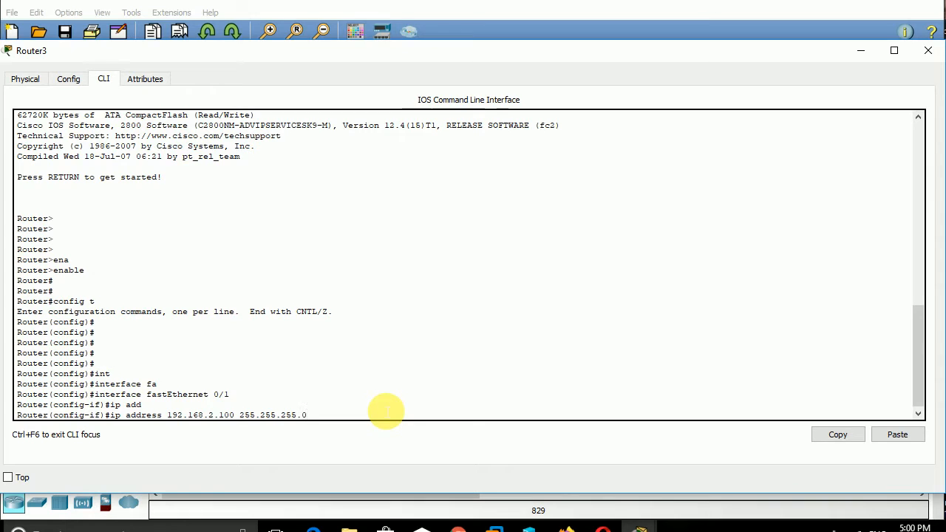
key("Return")
- Enable Router3's fastEthernet 0/1 with no shutdown and exit to global configuration mode
type("no shu")
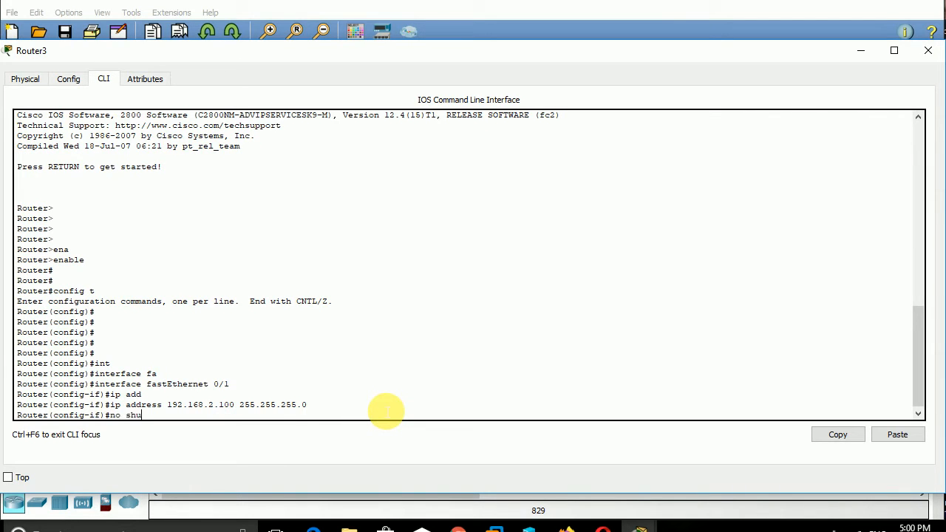
type("t")
key("Tab")
key("Return")
key("Return")
key("Return")
key("Return")
key("Return")
key("Return")
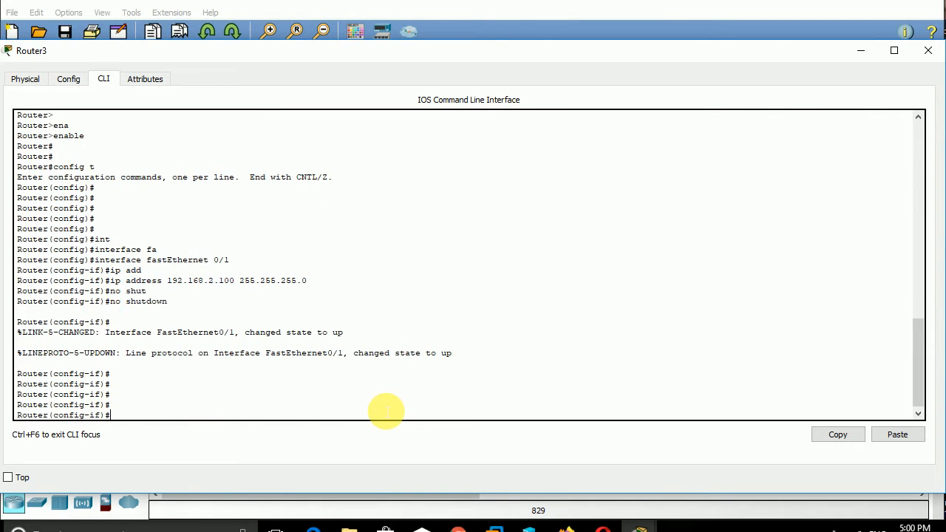
type("exit")
key("Return")
key("Return")
key("Return")
- Enter interface configuration mode for serial 0/2/0 on Router3
type("int")
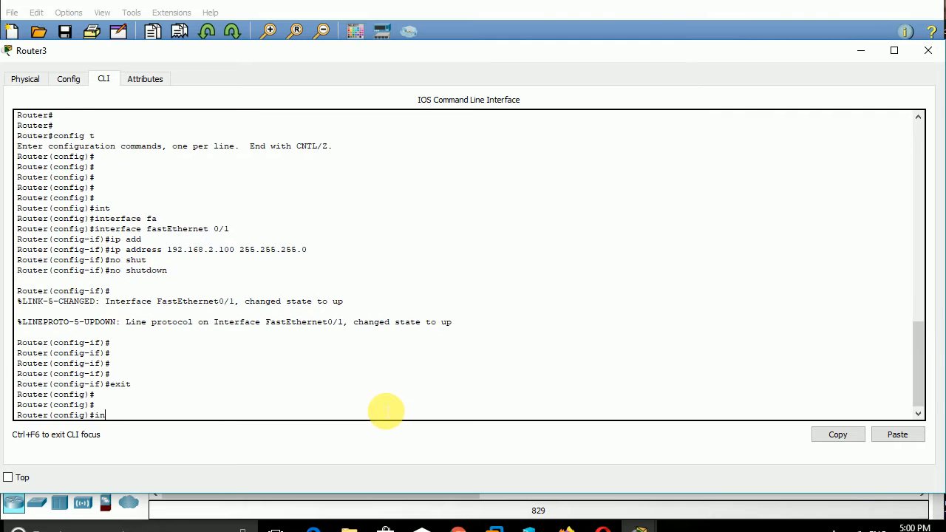
key("Tab")
type("ser")
key("Tab")
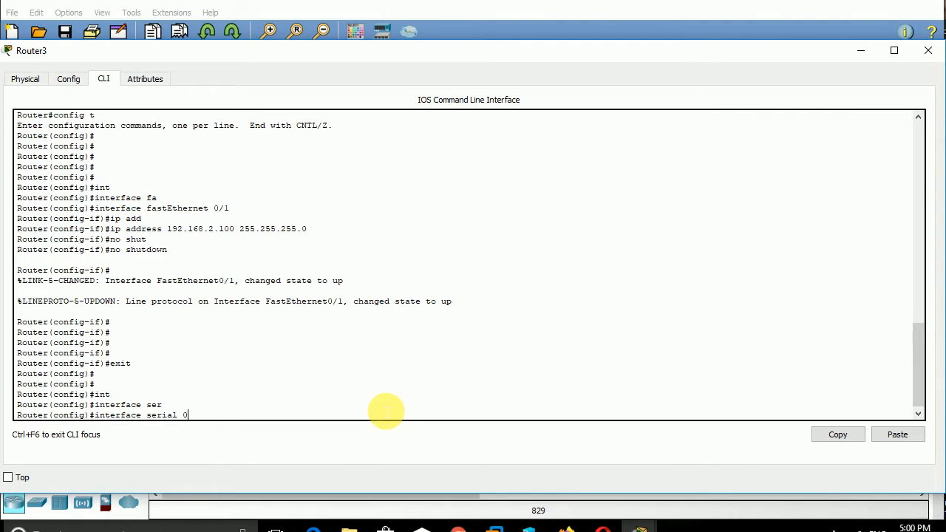
type("0/2/0")
key("Return")
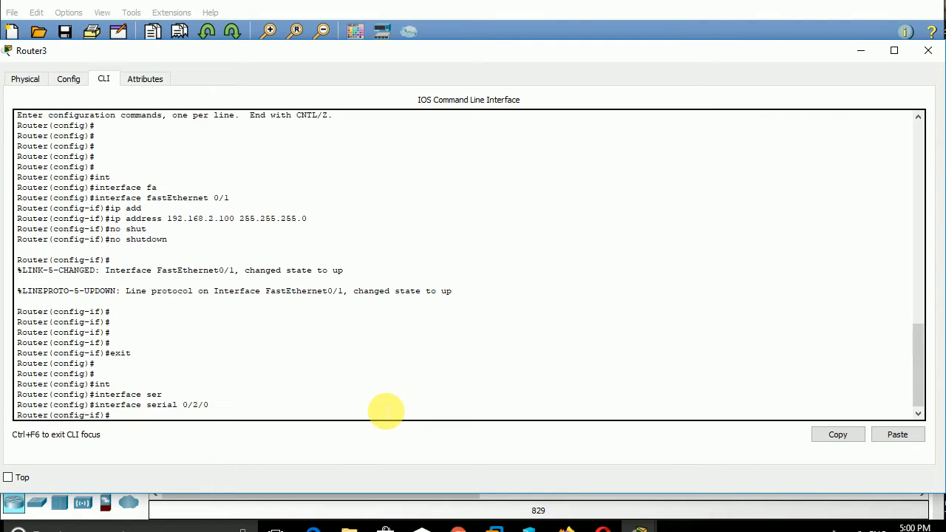
- Assign IP address 1.1.1.2 with mask 255.0.0.0 to Router3's serial 0/2/0
type("ip add")
key("Tab")
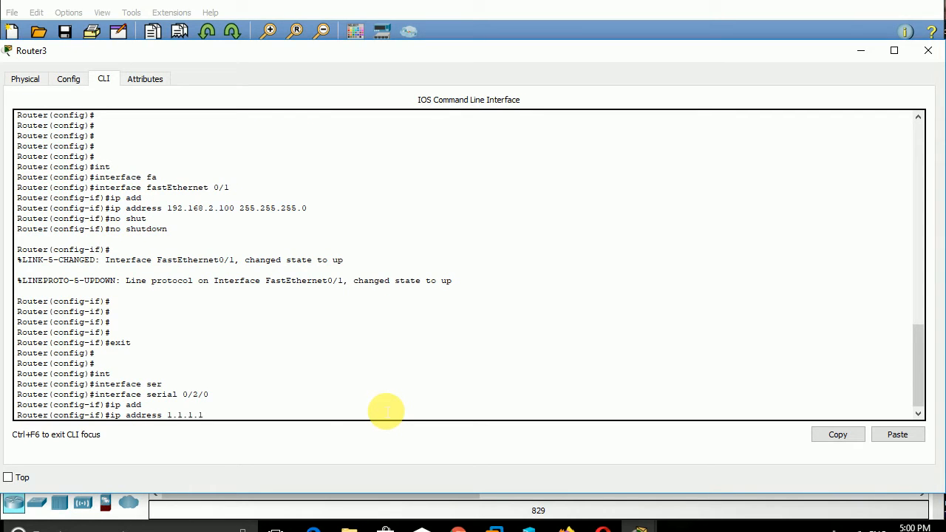
type("1.1.1.2 255.0.0.0")
key("Return")
- Enable Router3's serial 0/2/0 with no shutdown and exit to global configuration mode
type("no")
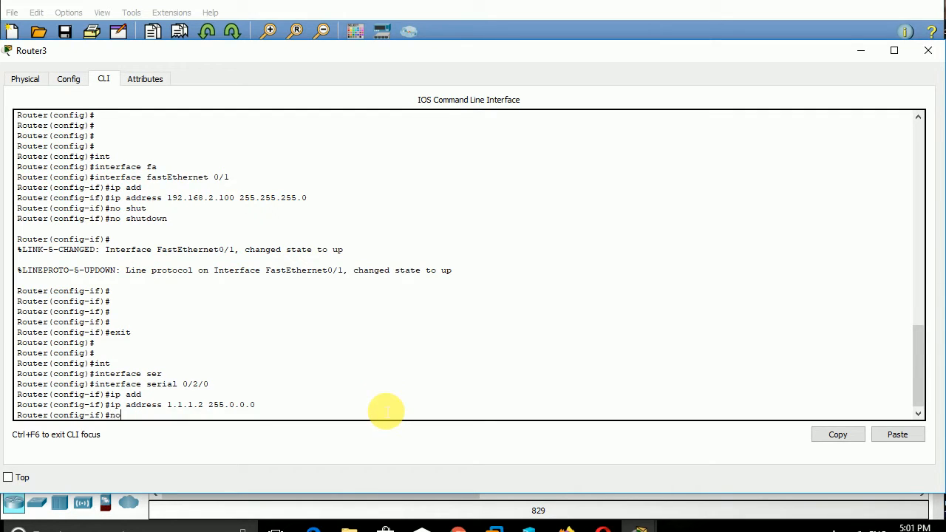
type(" shut")
key("Tab")
key("Return")
key("Return")
key("Return")
key("Return")
key("Return")
key("Return")
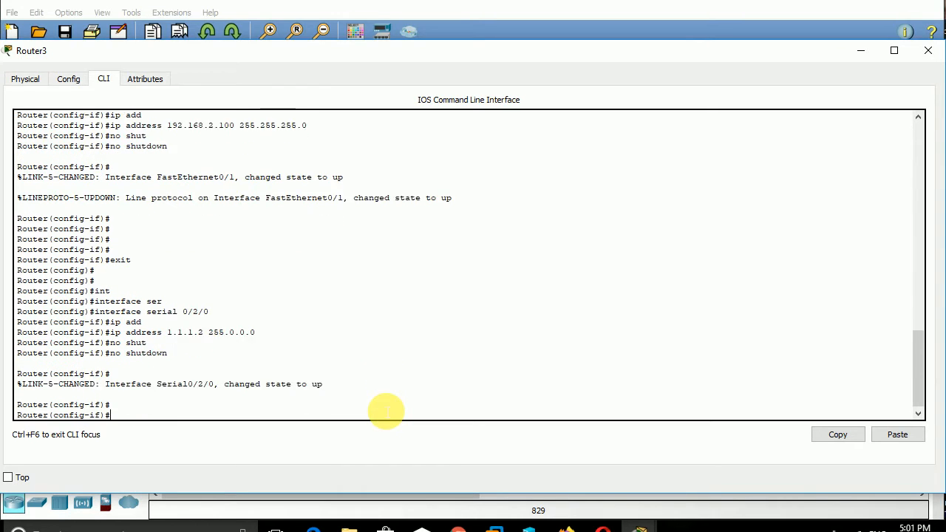
type("exit")
key("Return")
key("Return")
key("Return")
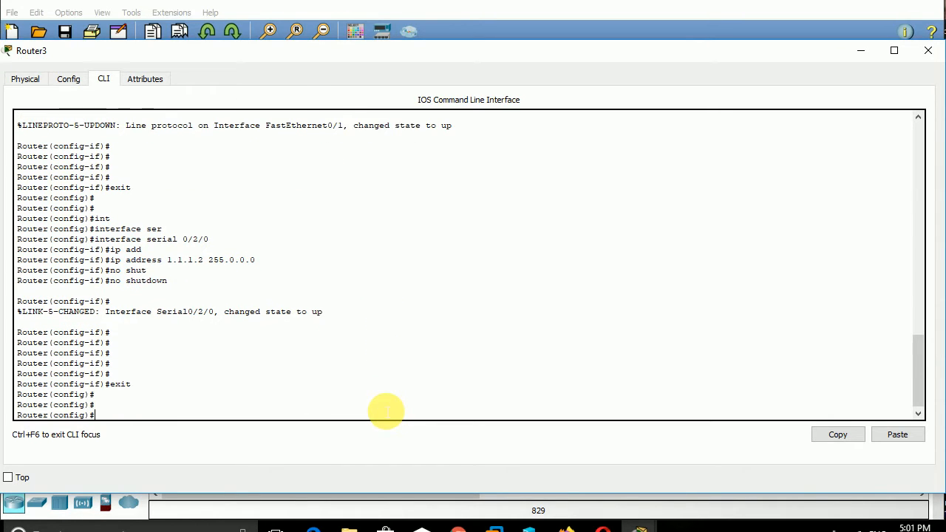
- Try to enter interface configuration mode on Router3 with interface serial 0.2/1
type("int")
key("Tab")
type("ser")
key("Tab")
type("0")
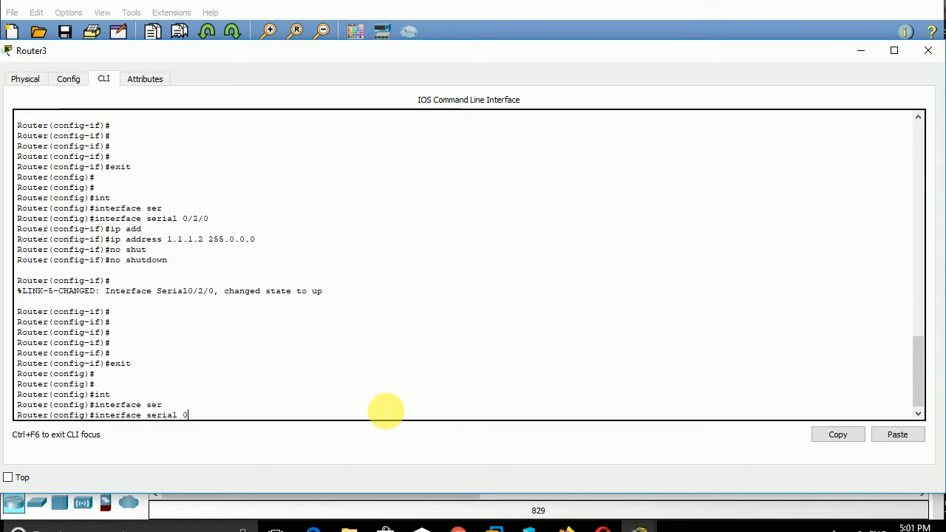
type(".")
key("BackSpace")
type("2/1")
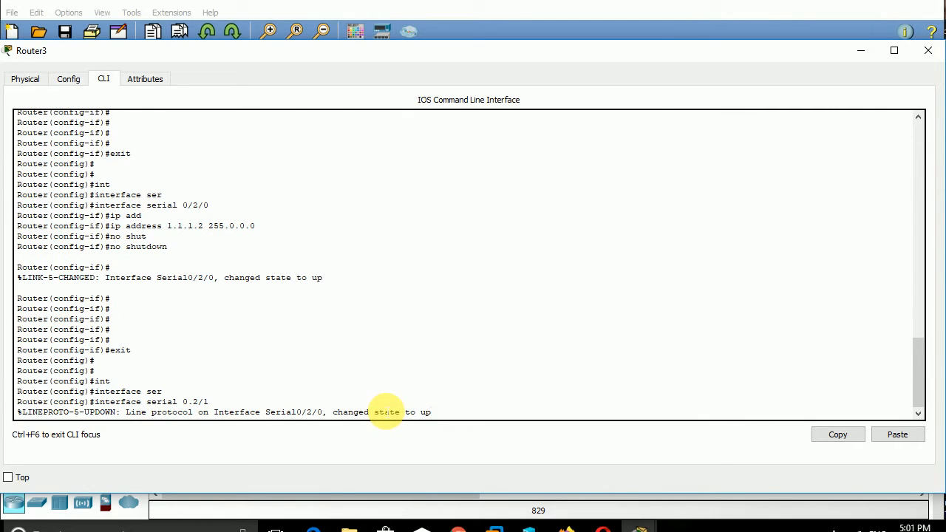
key("Return")
key("Return")
key("Return")
- Correct the recalled command to interface serial 0/2/1 and enter that interface's configuration mode on Router3
key("Up")
key("BackSpace")
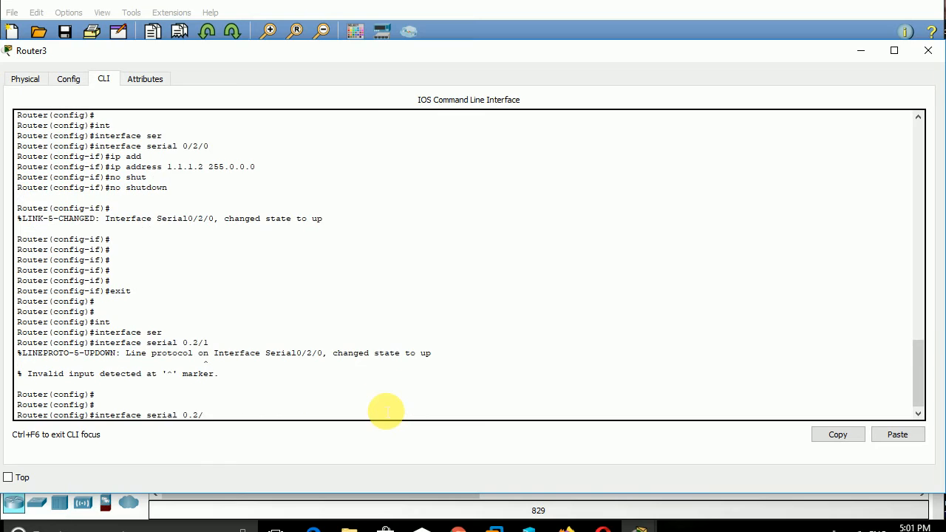
key("Left")
key("Left")
key("BackSpace")
type("/")
key("Return")
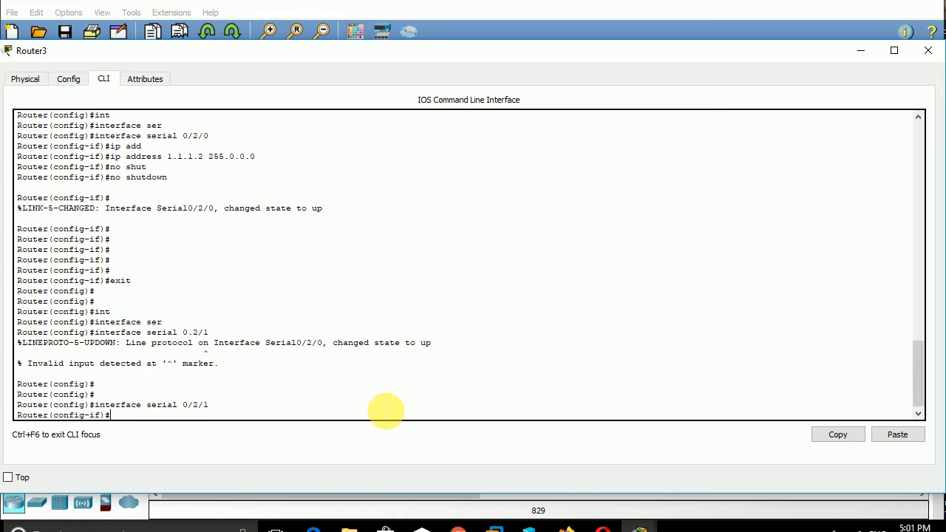
- Assign IP address 2.2.2.2 with mask 255.0.0.0 to Router3's serial 0/2/1
type("ip add")
key("Tab")
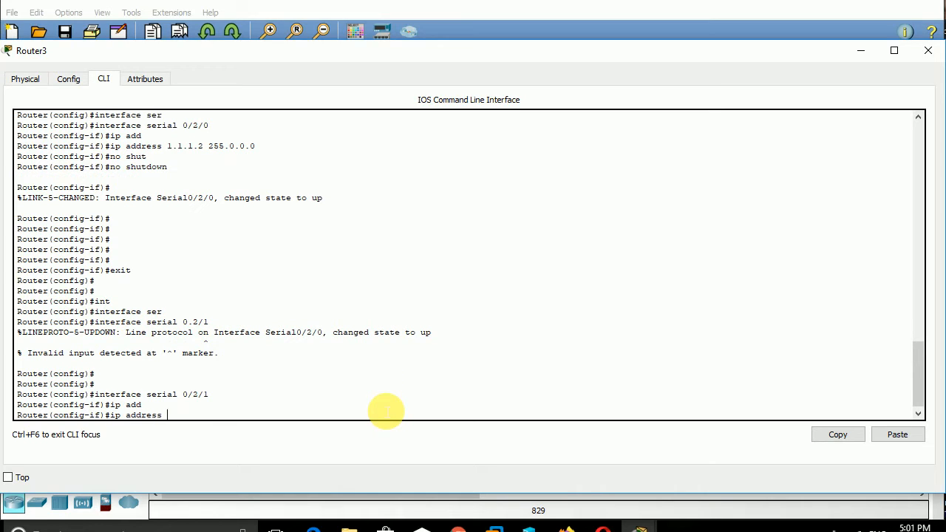
type("2.2.2.2 255.0.0.0")
key("Return")
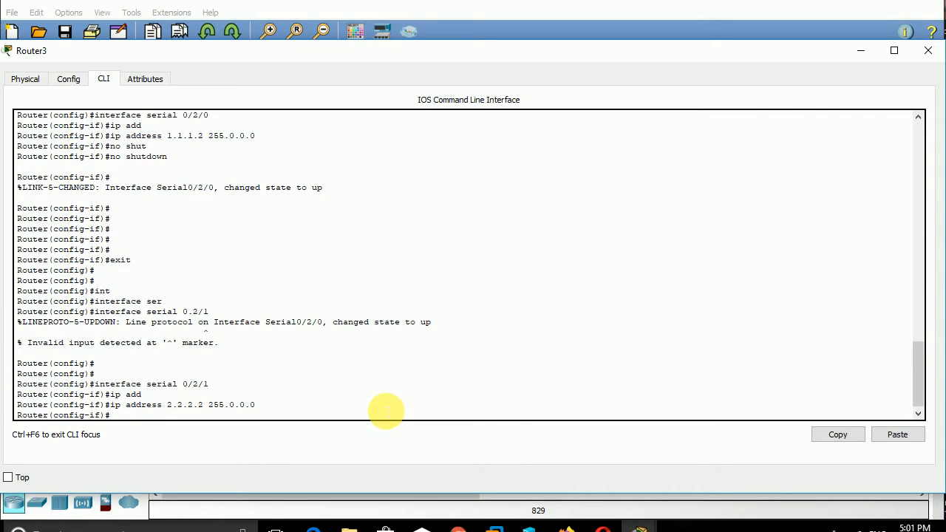
- Enable Router3's serial 0/2/1 interface with no shutdown
type("no shut")
key("Tab")
key("Return")
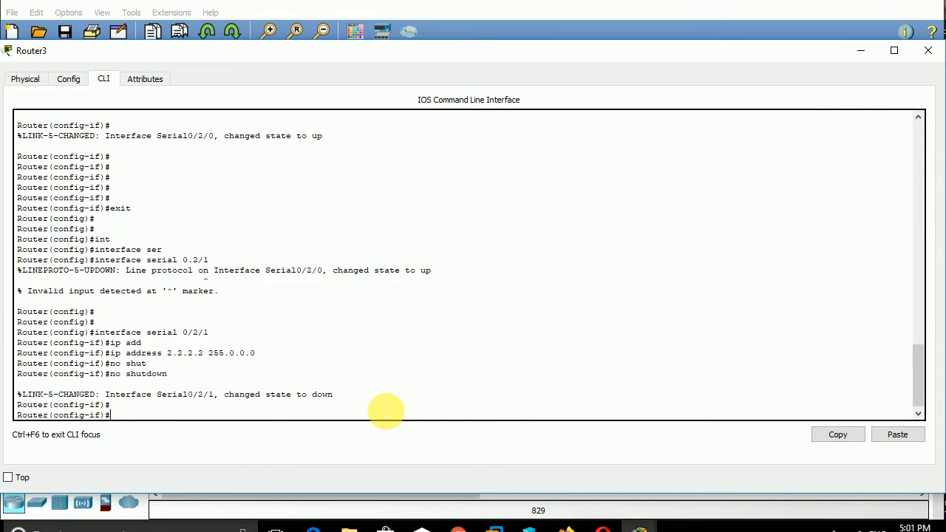
key("Return")
key("Return")
- Set the clock rate of Router3's serial 0/2/1 to 72000 and return to privileged EXEC mode
type("clo")
key("Tab")
type("r")
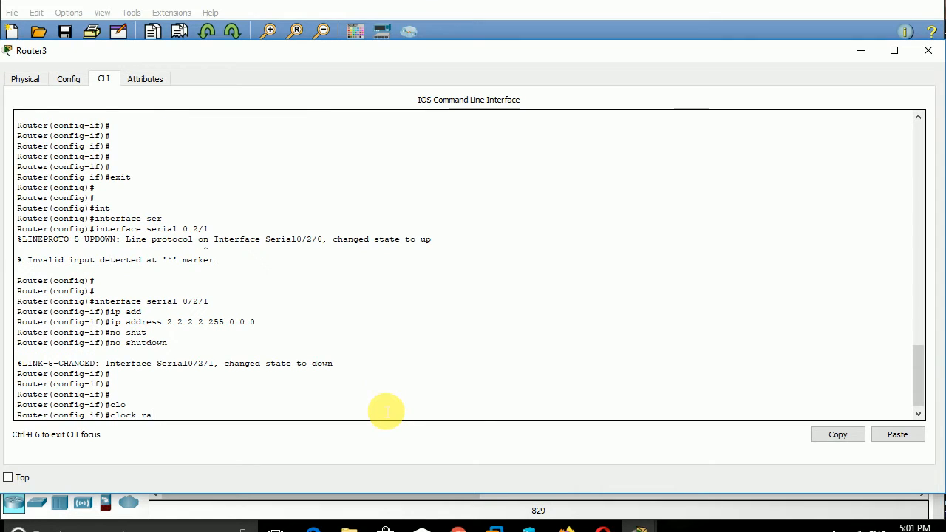
type("a")
key("Tab")
type("72000")
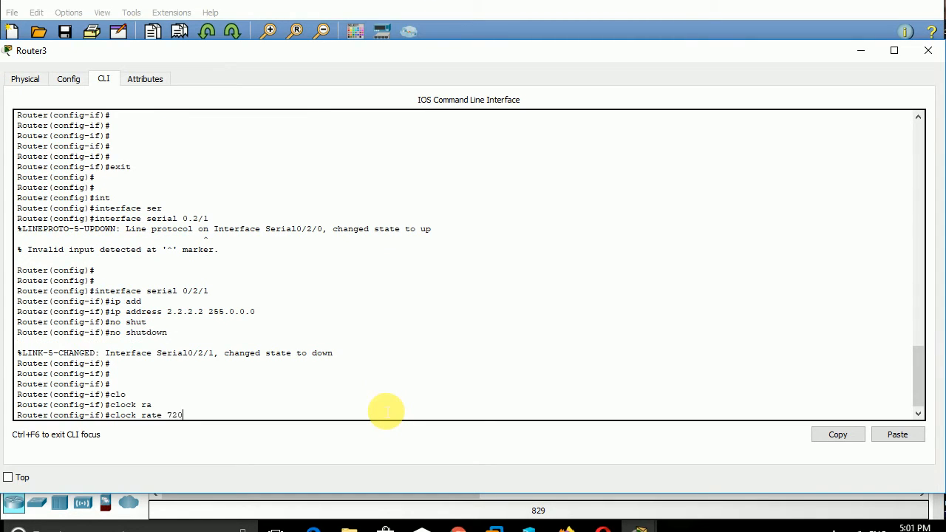
key("Return")
key("Return")
key("Return")
key("ctrl+z")
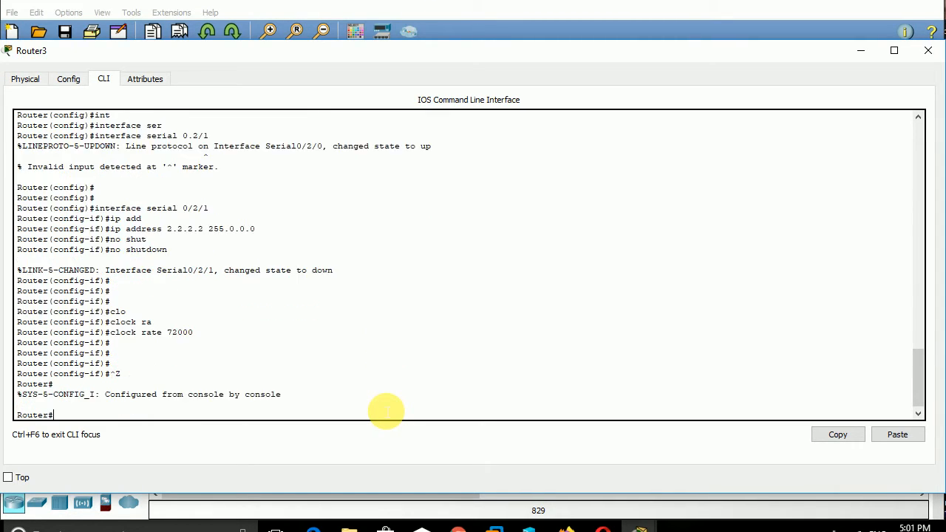
- Show Router3's brief IP interface summary and examine the entries for FastEthernet0/1, Serial0/2/0 and Serial0/2/1
key("Return")
key("Return")
key("Return")
type("sh")
key("Tab")
type("ip")
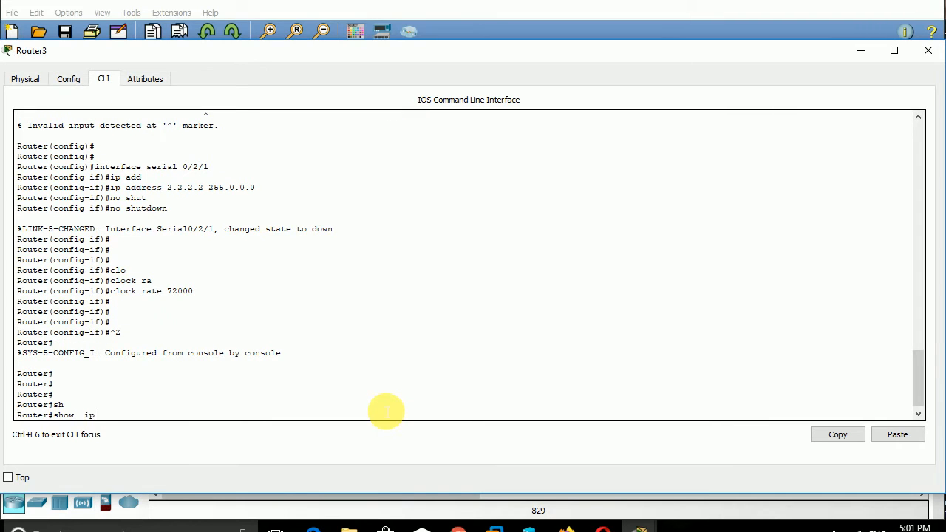
type(" int")
key("Tab")
type("br")
key("Tab")
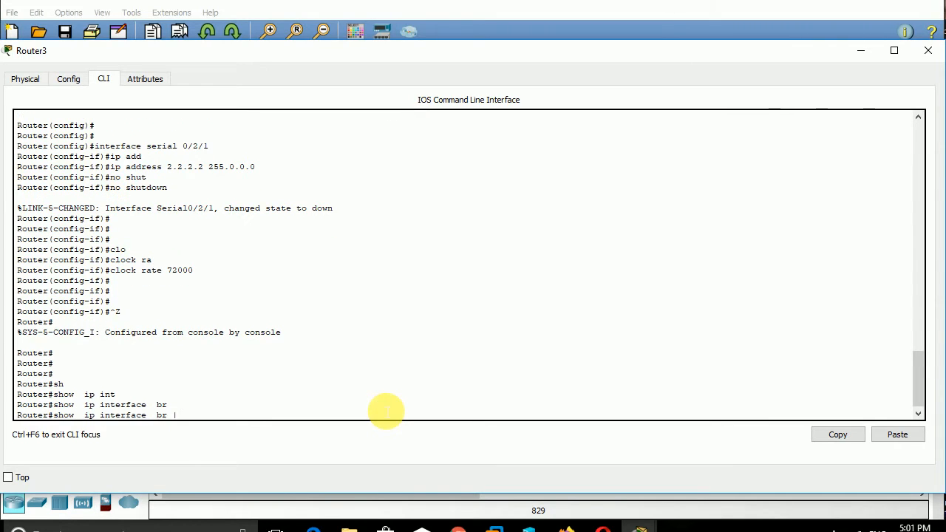
key("Return")
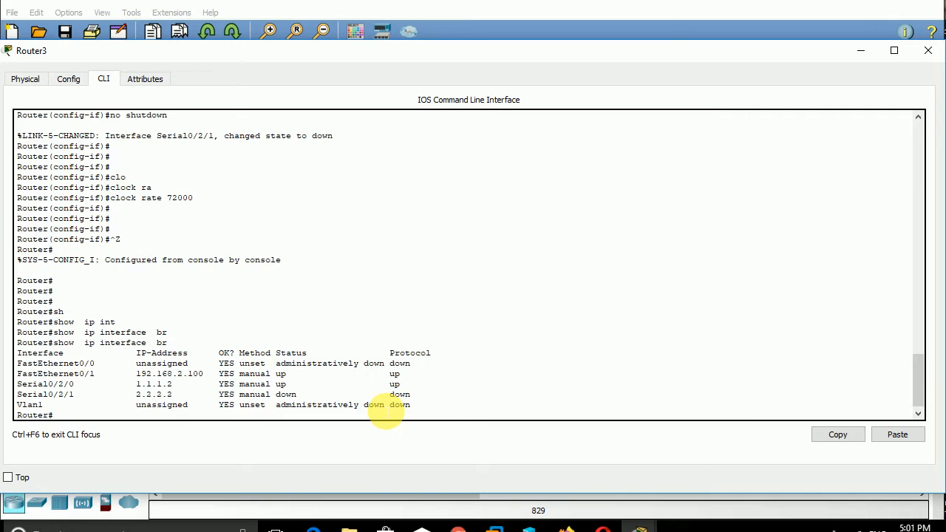
key("Return")
key("Return")
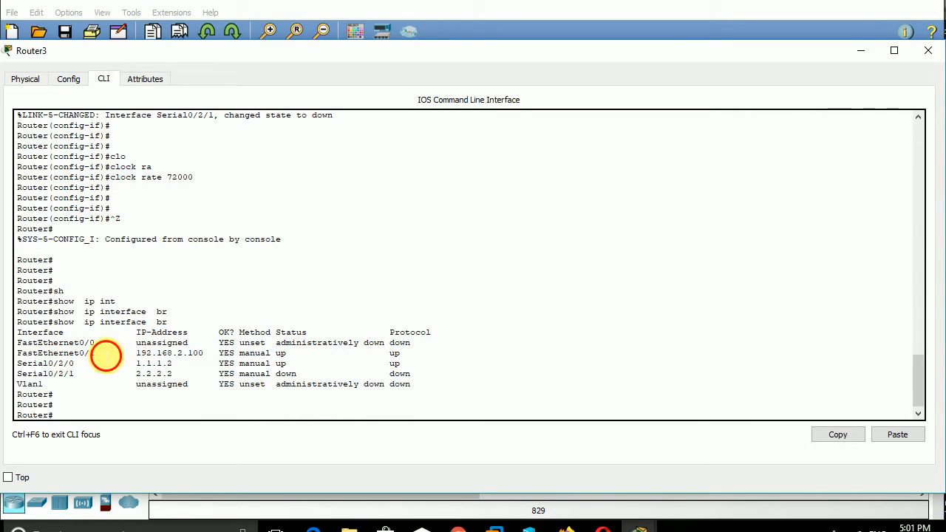
left_click_drag(99, 354, 18, 360)
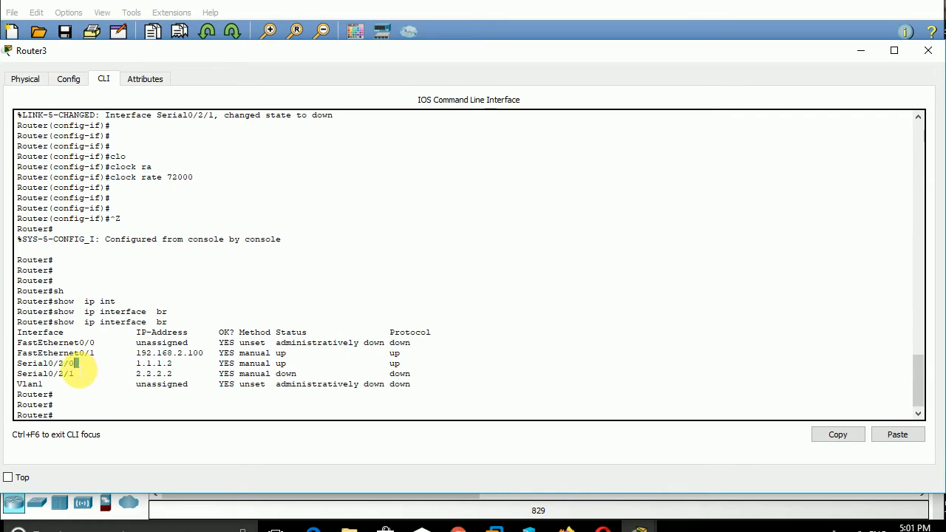
left_click_drag(77, 363, 22, 365)
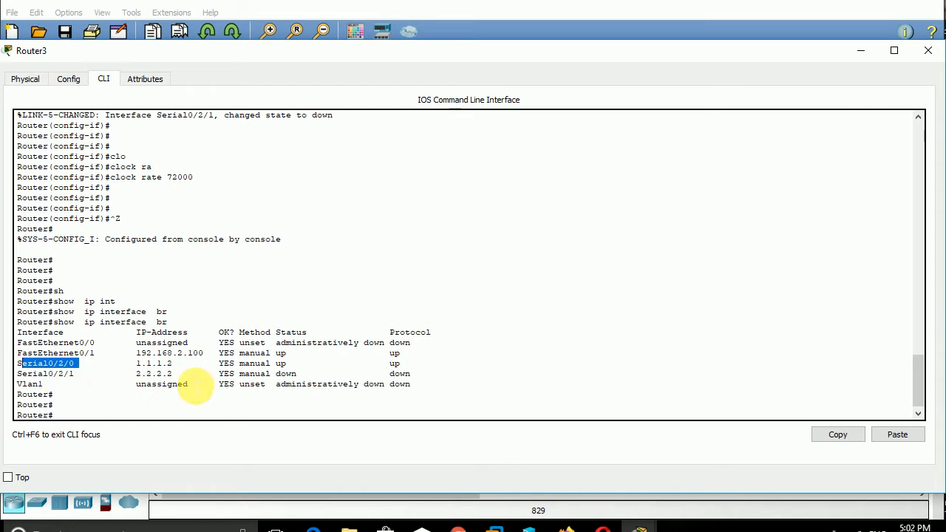
left_click_drag(183, 373, 415, 374)
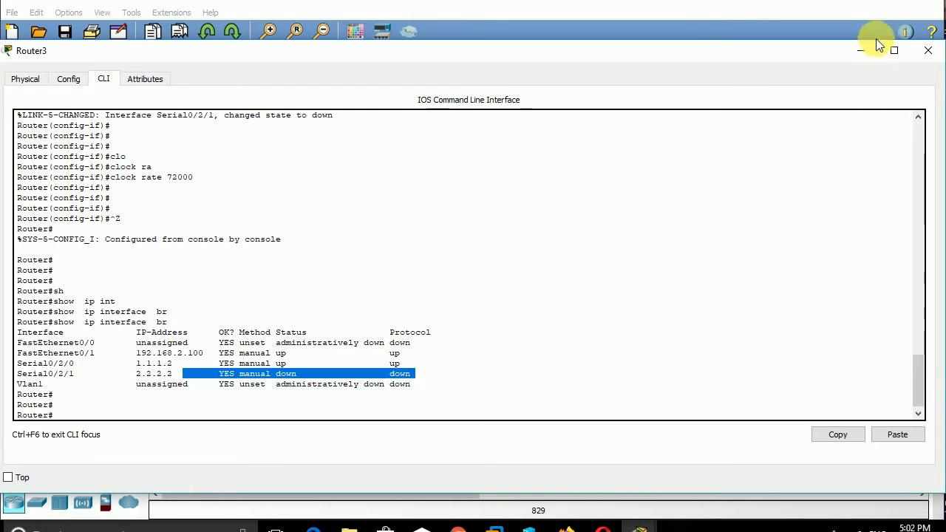
- Minimize Router3's window, open Router2's command-line interface and widen its window
left_click(860, 50)
left_click(655, 123)
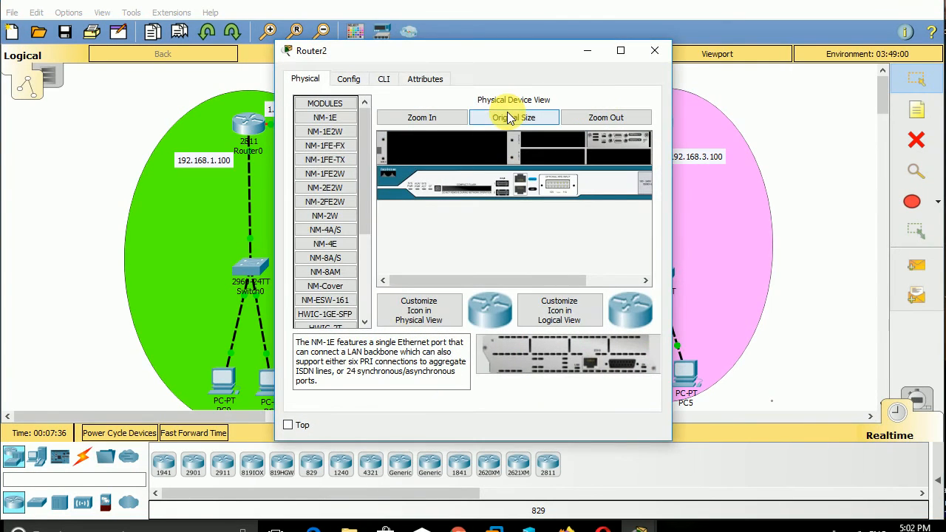
left_click(376, 79)
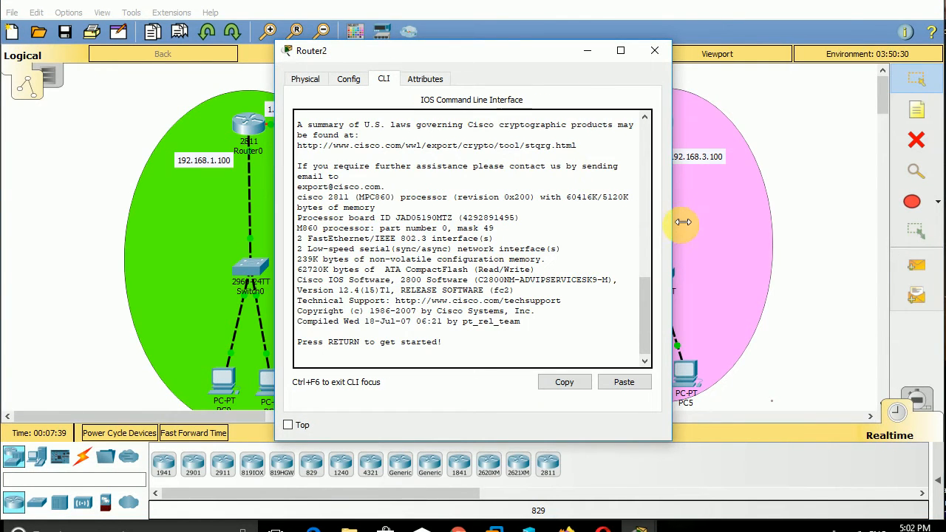
left_click_drag(671, 219, 936, 222)
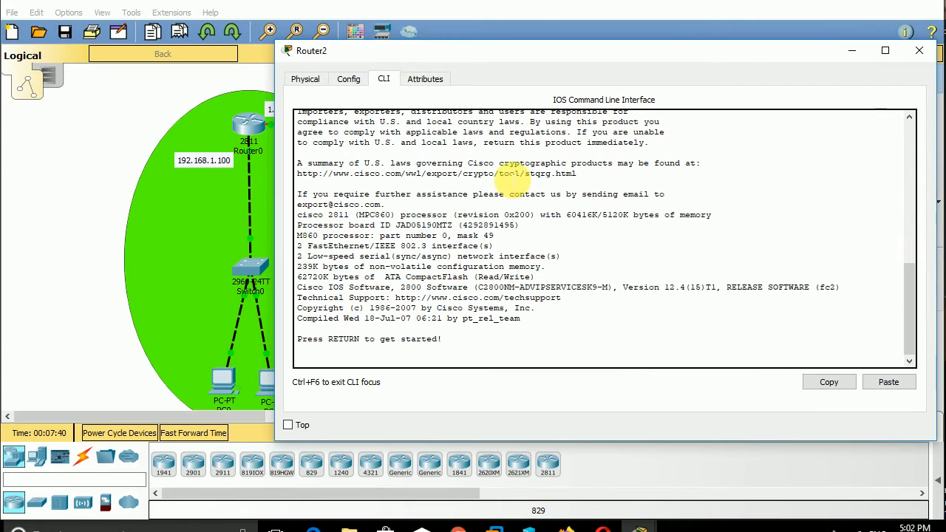
- Return to Router2's window from the topology and enlarge it in width and height
left_click(275, 245)
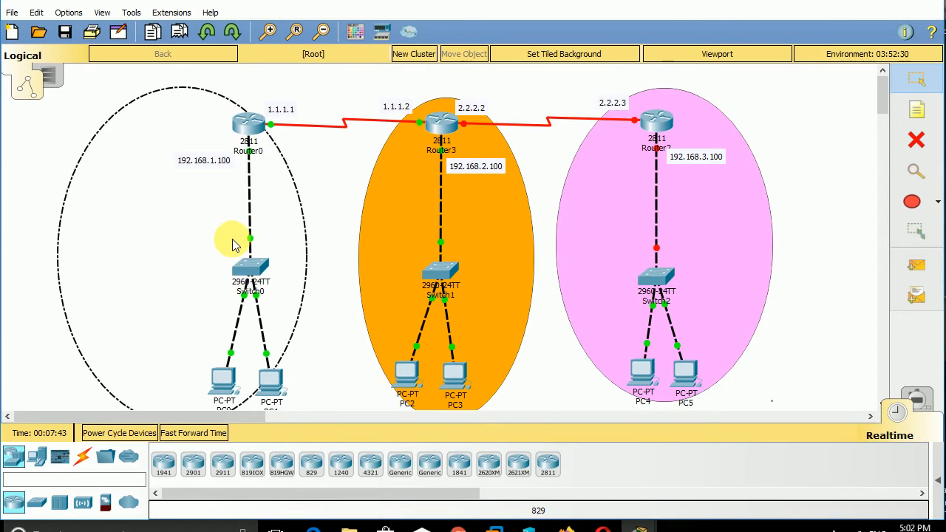
left_click_drag(275, 246, 280, 241)
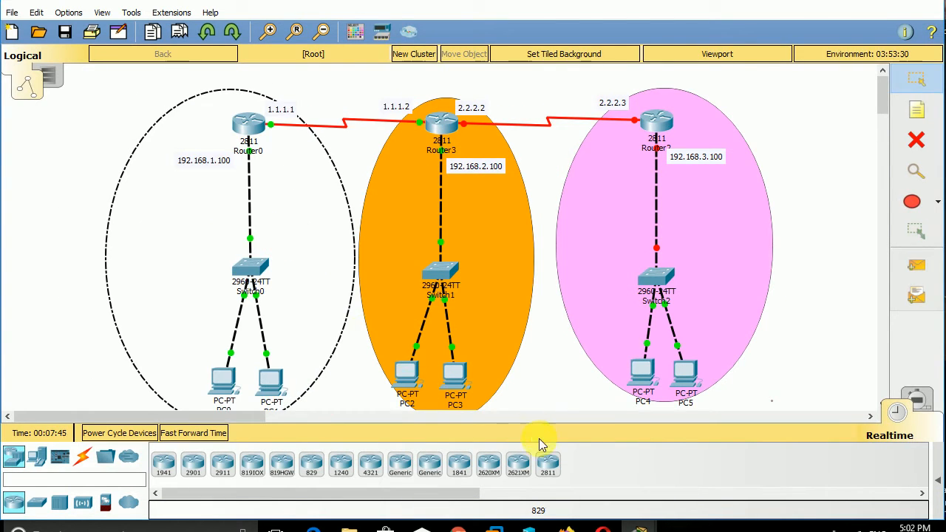
mouse_move(643, 526)
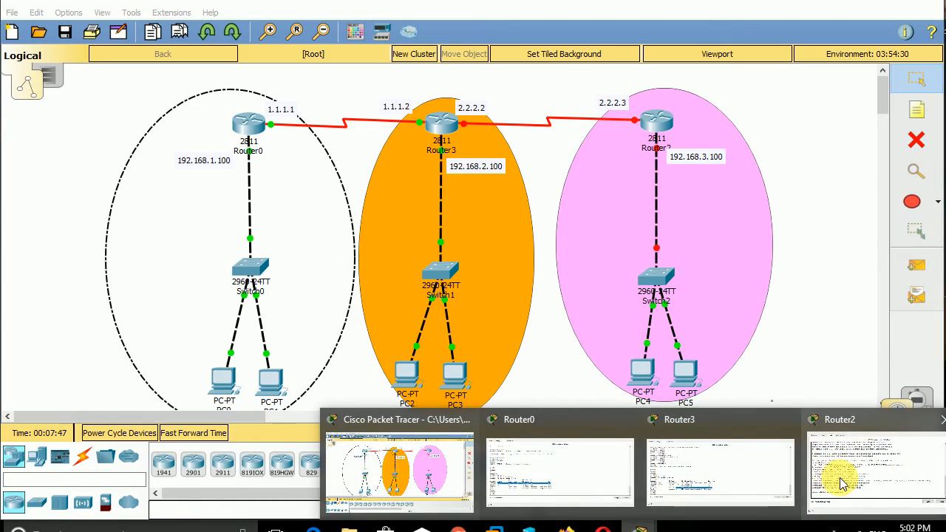
mouse_move(545, 468)
left_click(872, 465)
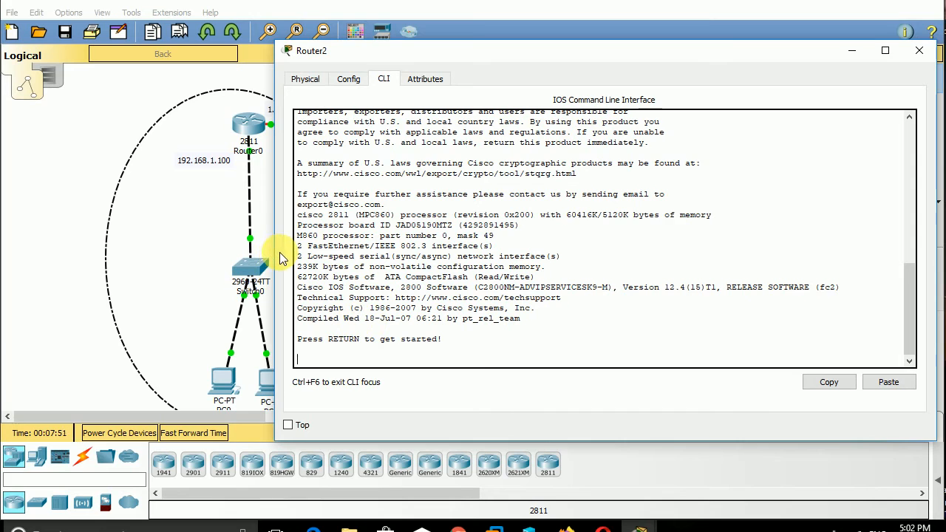
left_click_drag(278, 255, 9, 259)
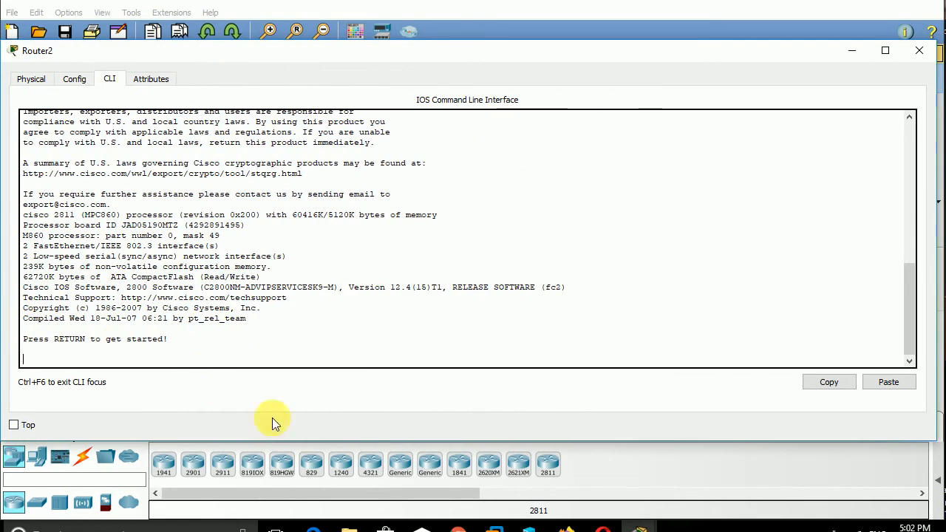
left_click_drag(336, 439, 346, 486)
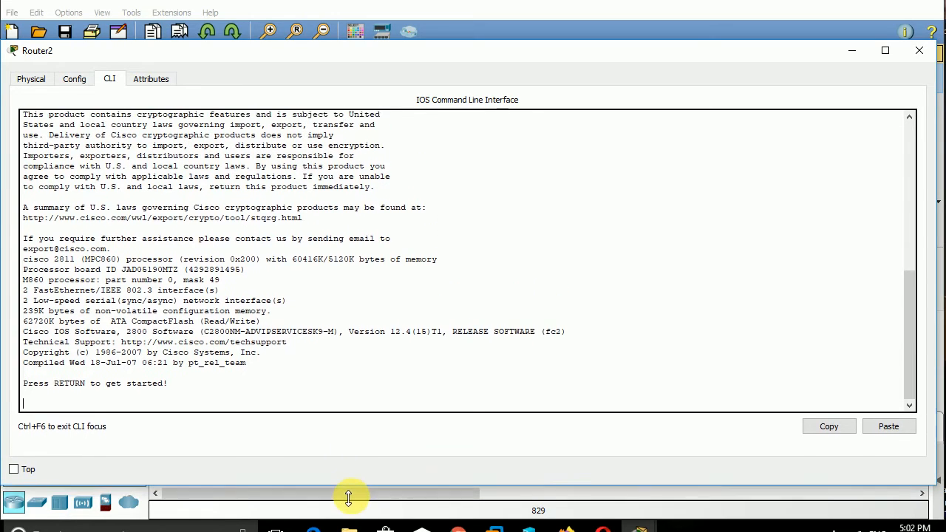
- Start Router2's console session and enter privileged EXEC mode with enable
key("Return")
key("Return")
key("Return")
key("Return")
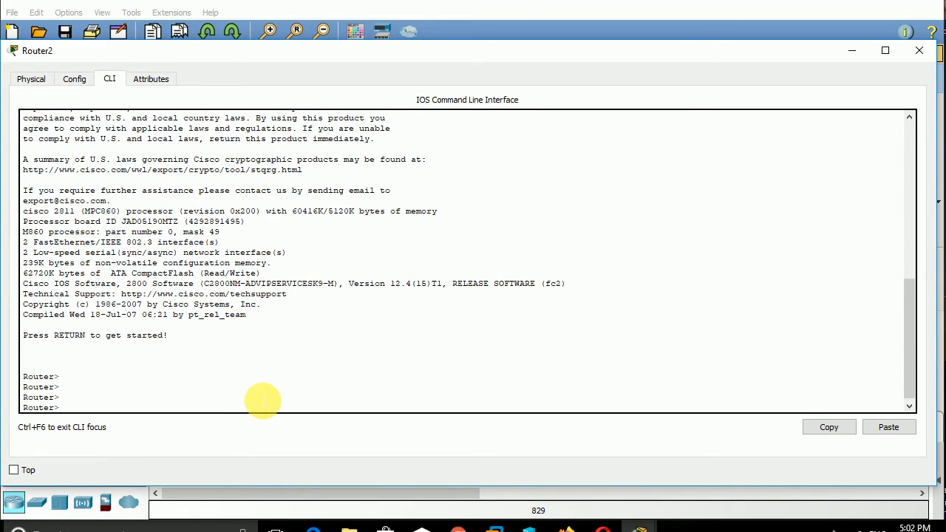
type("ena")
key("Tab")
key("Return")
key("Return")
key("Return")
key("Return")
key("Return")
key("Return")
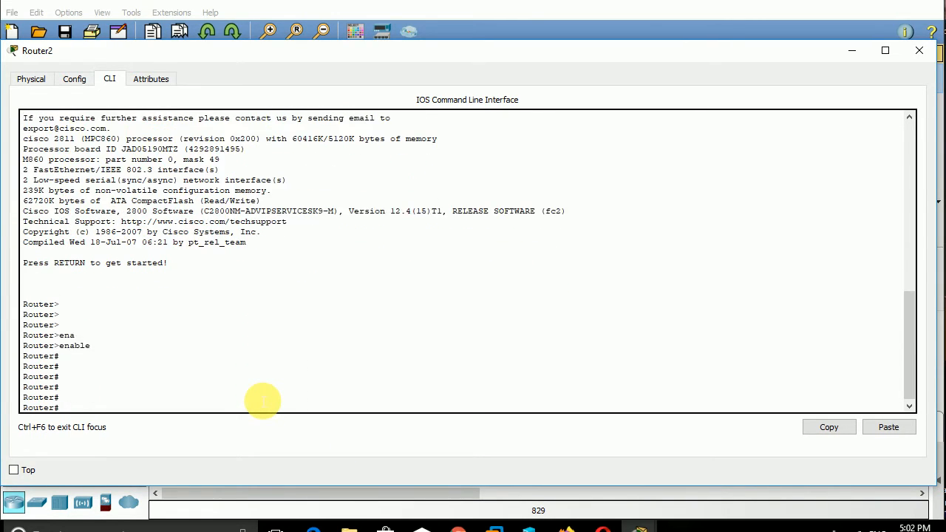
- Show Router2's interface summary with show ip interface brief
type("sh")
key("Tab")
type("i")
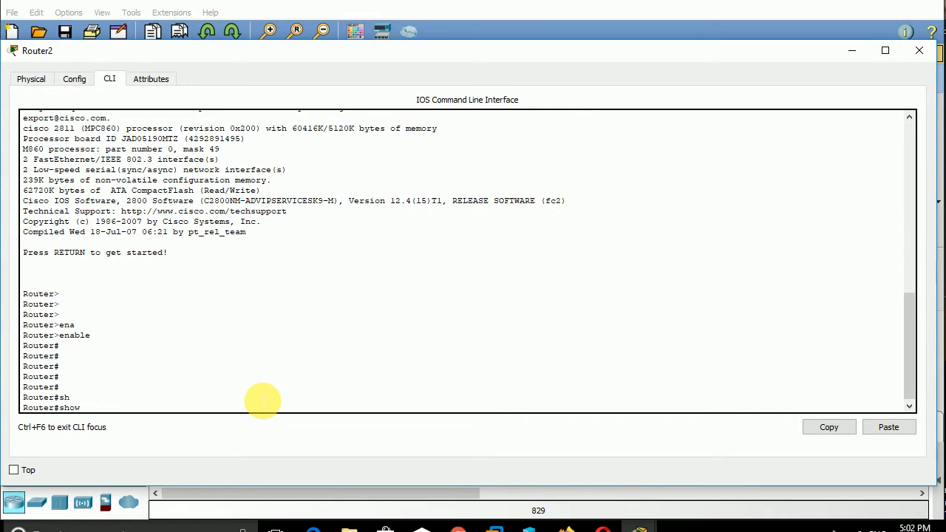
type("ip int")
key("Tab")
type("b")
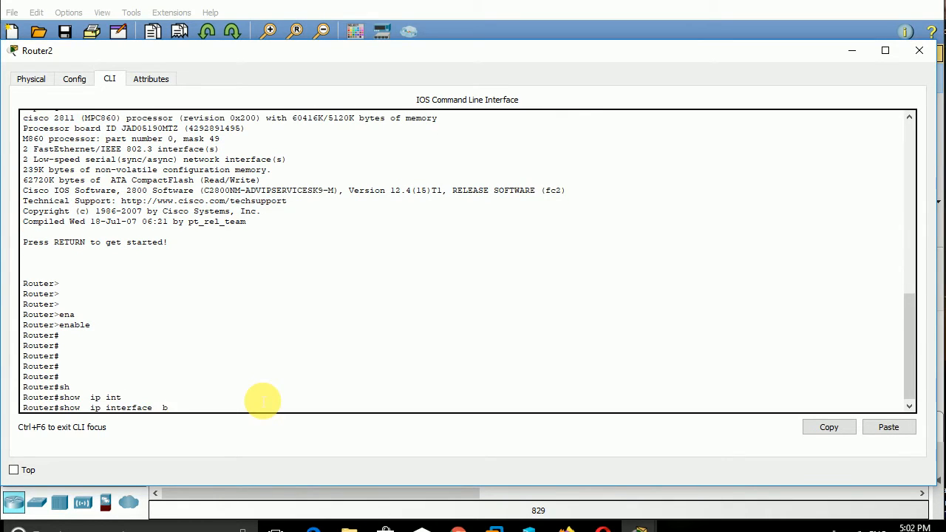
type("r")
key("Tab")
key("Return")
key("Return")
key("Return")
key("Return")
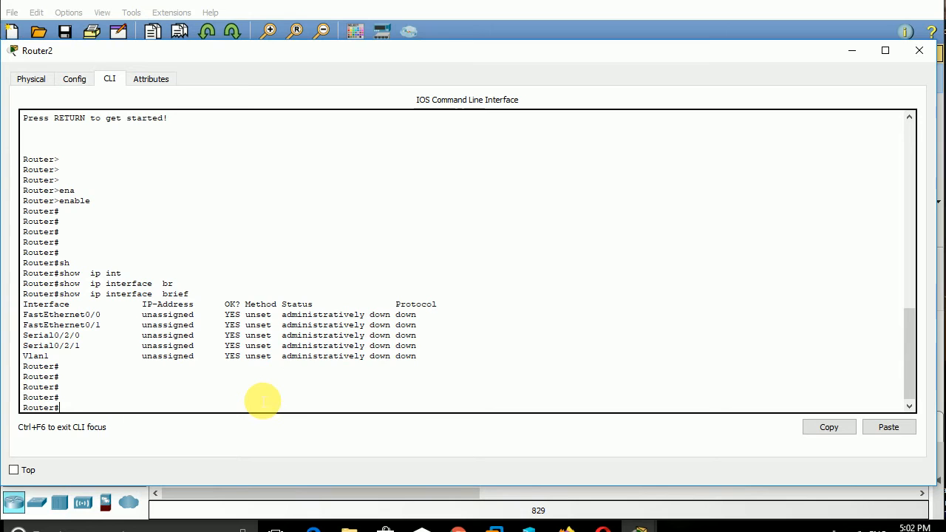
- Enter global configuration mode on Router2 with config t
type("confi gt")
key("Return")
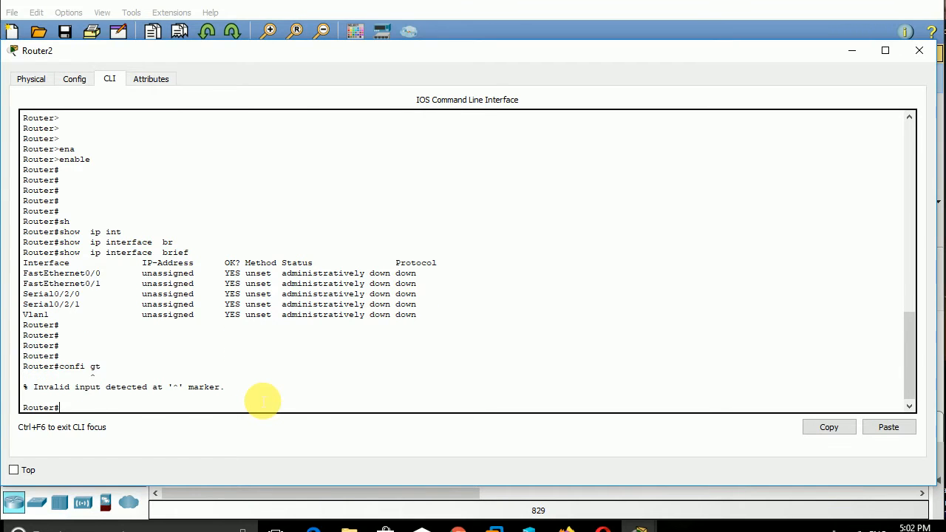
type("config t")
key("Return")
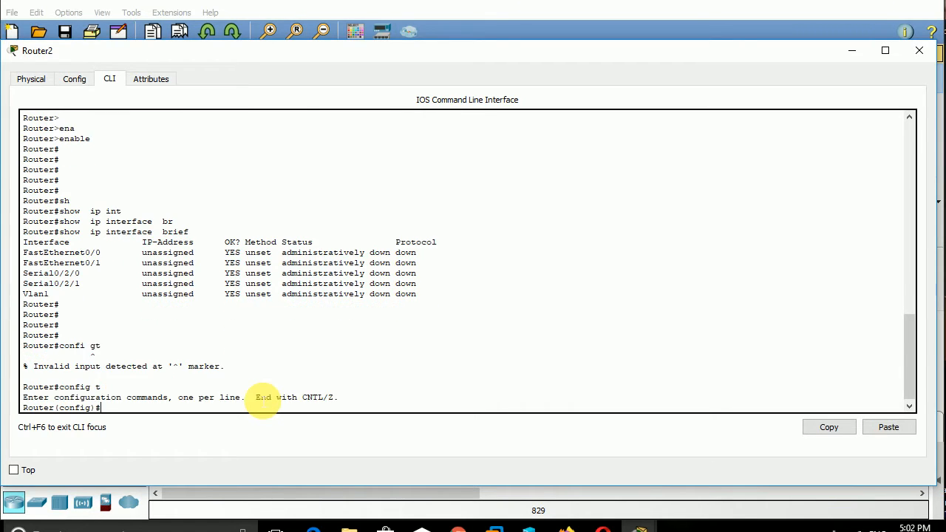
key("Return")
key("Return")
key("Return")
- Enter interface configuration mode for Router2's fastEthernet 0/1
type("int")
key("Tab")
type("fa")
key("Tab")
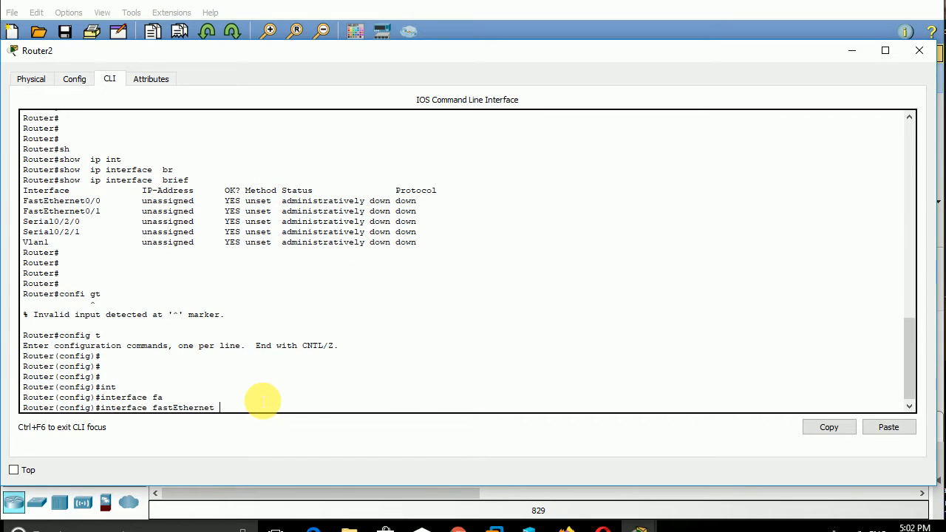
type("0/1")
key("Return")
key("Return")
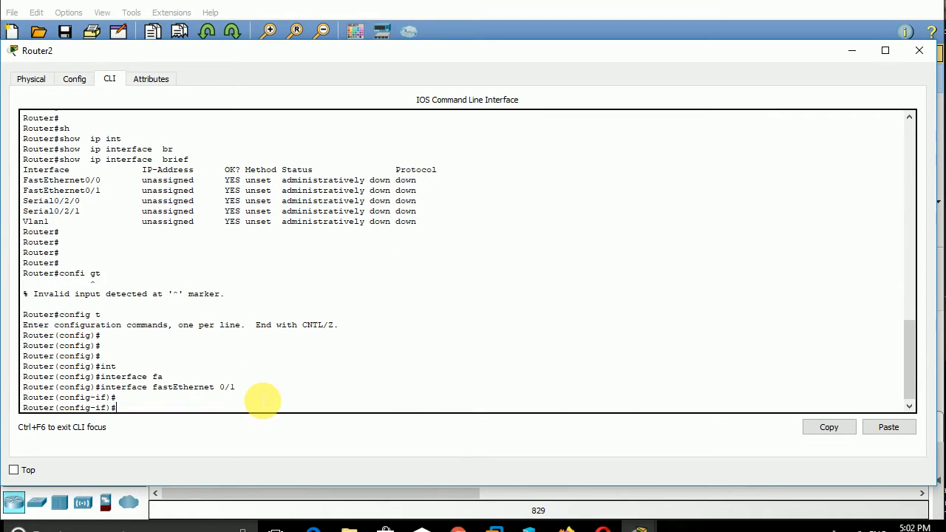
- Assign IP address 192.168.3.100 with mask 255.0.0.0 to Router2's fastEthernet 0/1
type("ip ad")
key("Tab")
type("1")
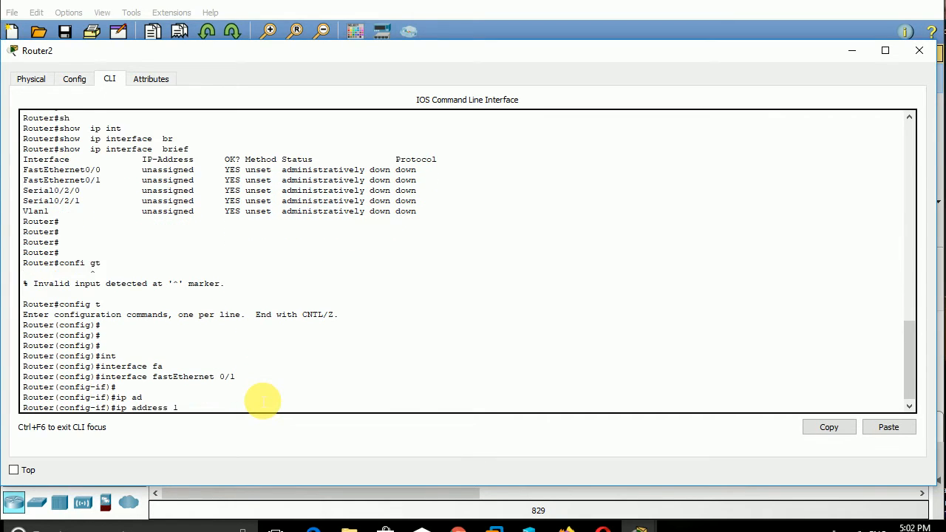
type("92.16")
type("8.13")
key("BackSpace")
key("BackSpace")
type("3.100 255.0.0.0")
key("Return")
- Enable Router2's fastEthernet 0/1 with no shutdown and exit to global configuration mode
type("no shut")
key("Tab")
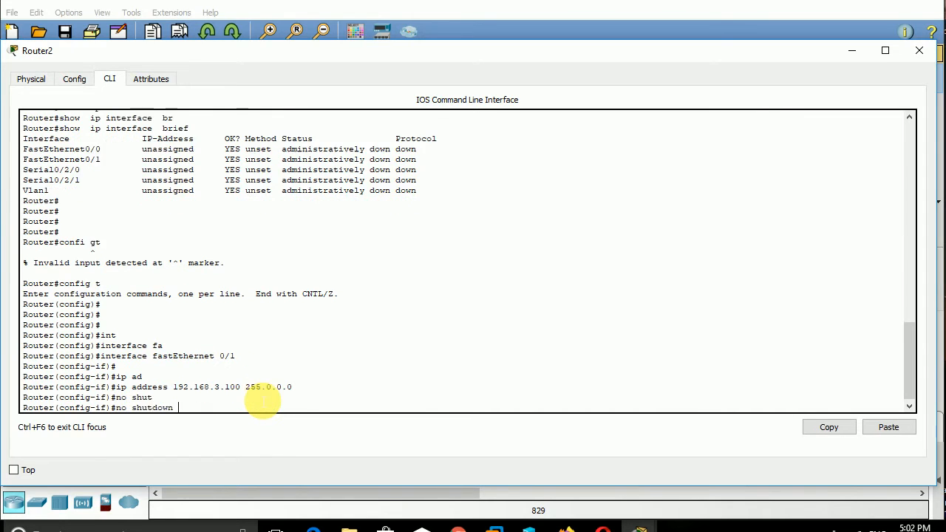
key("Return")
key("Return")
key("Return")
key("Return")
type("exit")
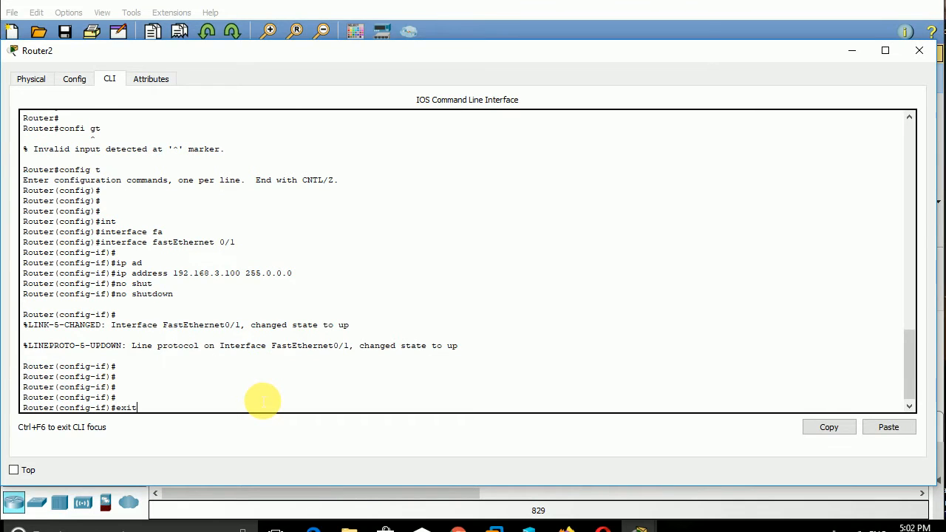
key("Return")
key("Return")
key("Return")
- Enter interface configuration mode for Router2's serial 0/2/1
type("int")
key("Tab")
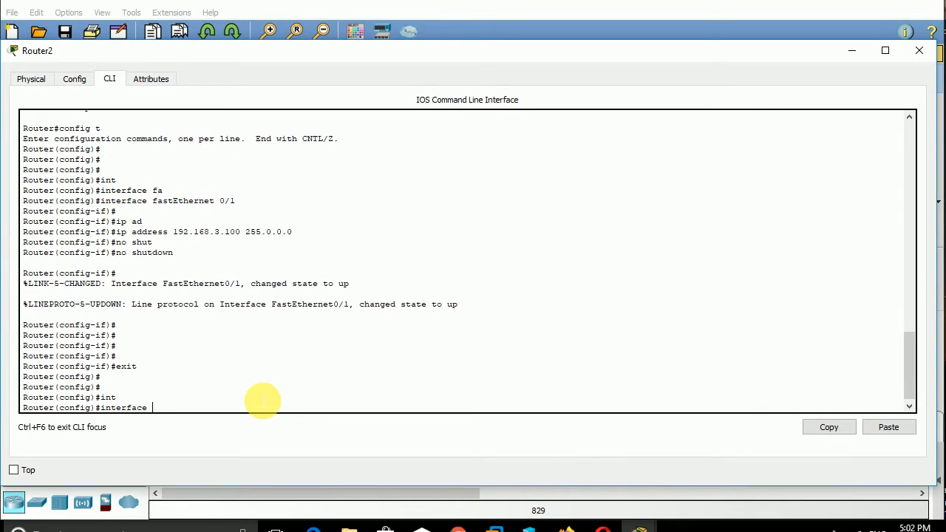
type("ser")
key("Tab")
type("0/")
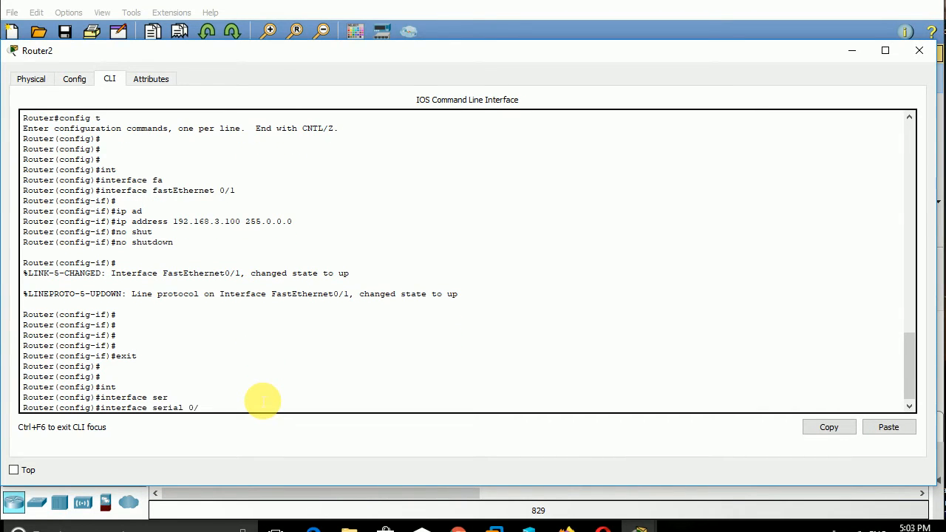
type("2/1")
key("Return")
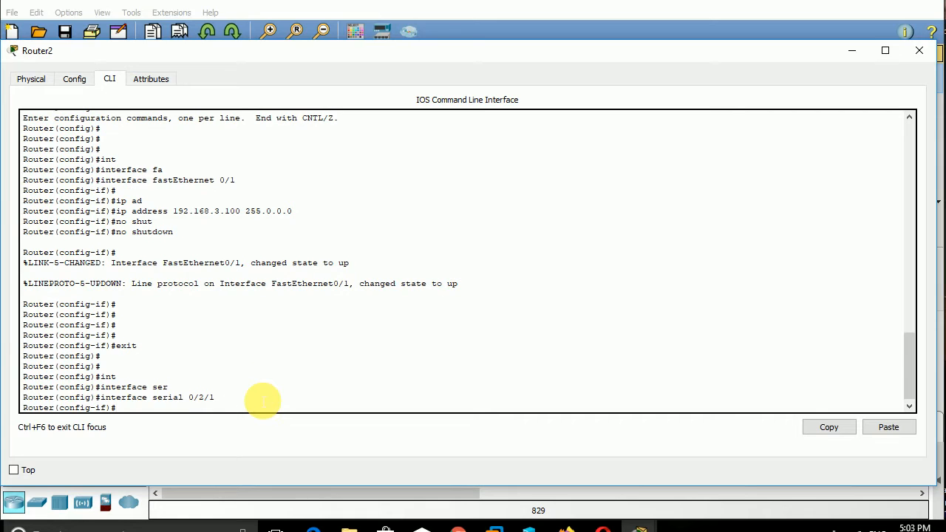
- Assign IP address 2.2.2.3 with mask 255.0.0.0 to Router2's serial 0/2/1
type("ip add")
key("Tab")
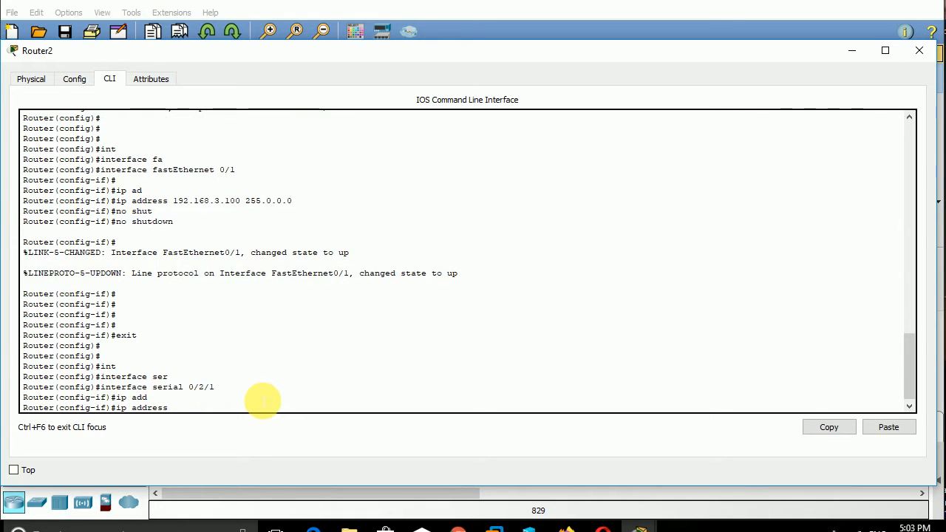
type("2.2.2.3 255.0.0.0")
key("Return")
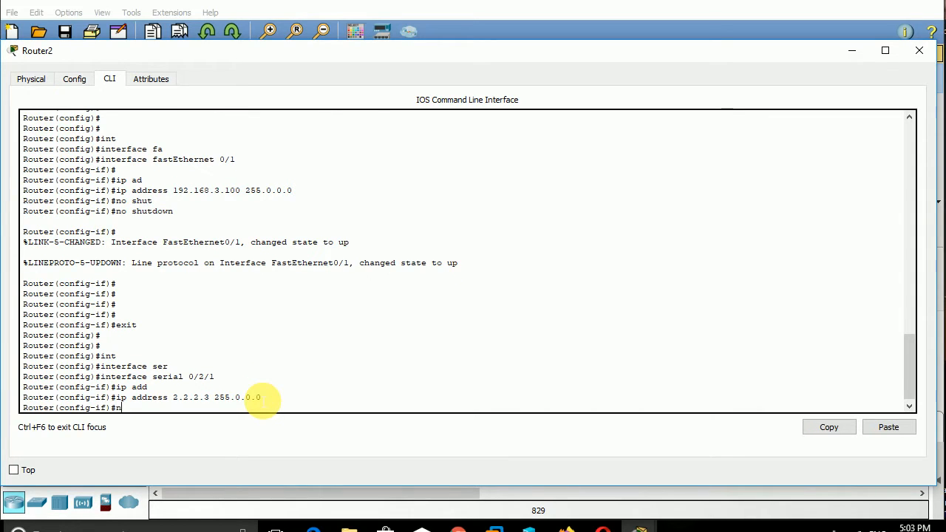
- Enable Router2's serial 0/2/1 with no shutdown and return to privileged EXEC mode
type("no shut")
key("Tab")
key("Return")
key("Return")
key("Return")
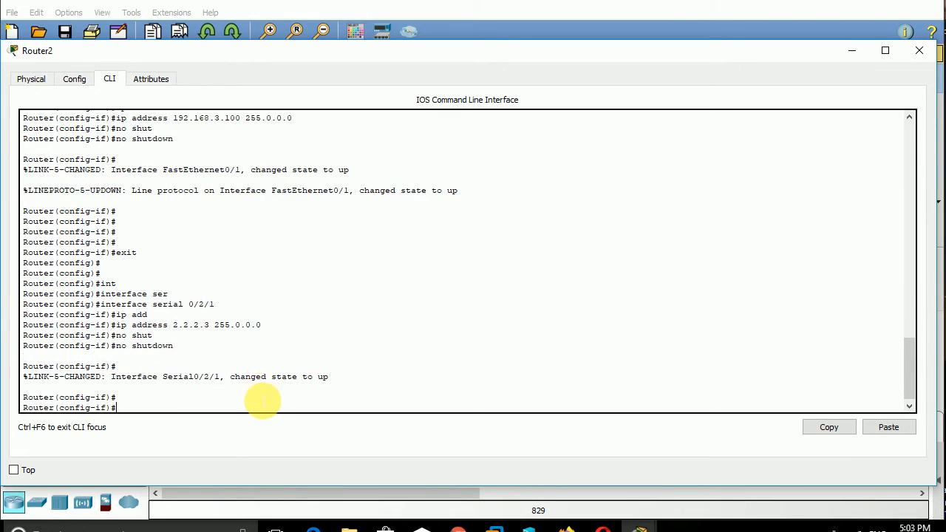
key("ctrl+z")
key("Return")
key("Return")
key("Return")
- Run show ip interface on Router2 and page through the detailed interface listing to its end
type("sh")
key("Tab")
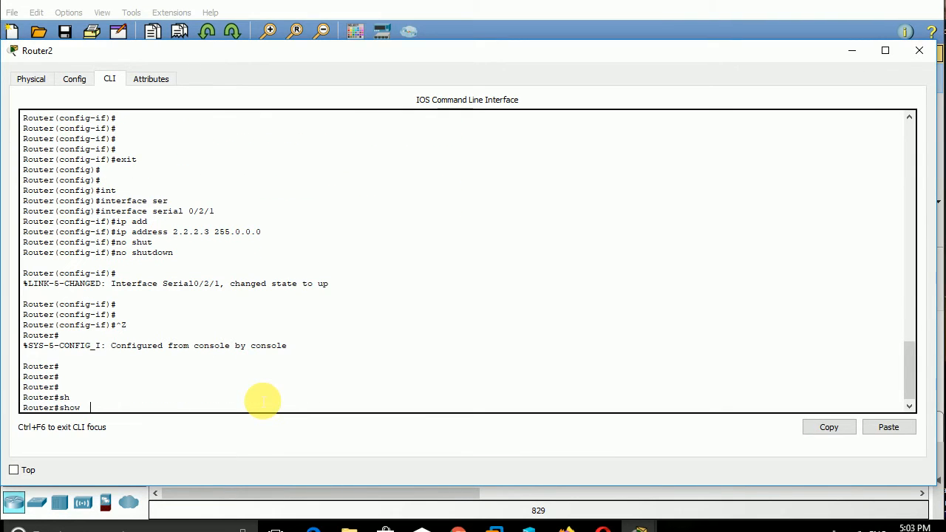
type("ip")
key("Tab")
type("int")
key("Tab")
key("Return")
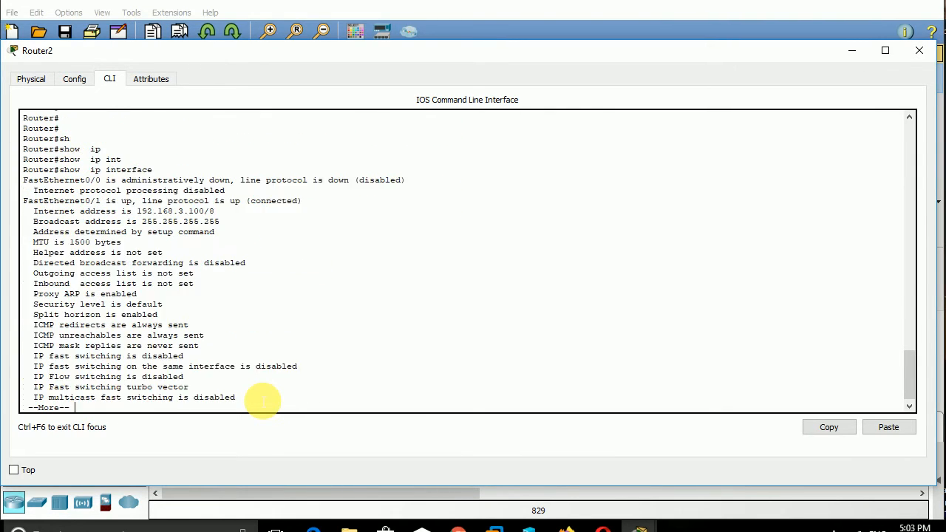
key("Return")
key("Return")
key("Return")
key("Return")
key("Return")
key("Return")
key("Return")
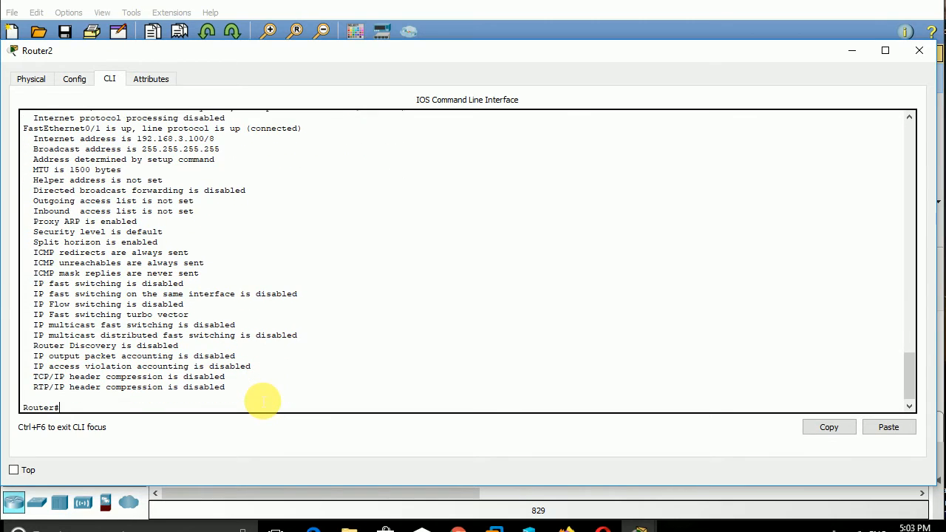
- Run show ip interface brief on Router2 to check the address and status of each interface
type("sh")
key("Tab")
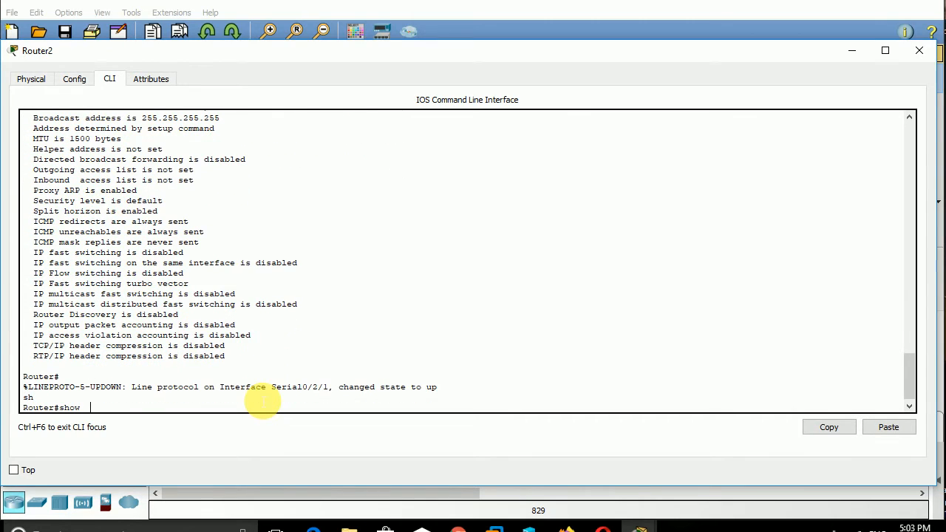
type("ip int")
key("Tab")
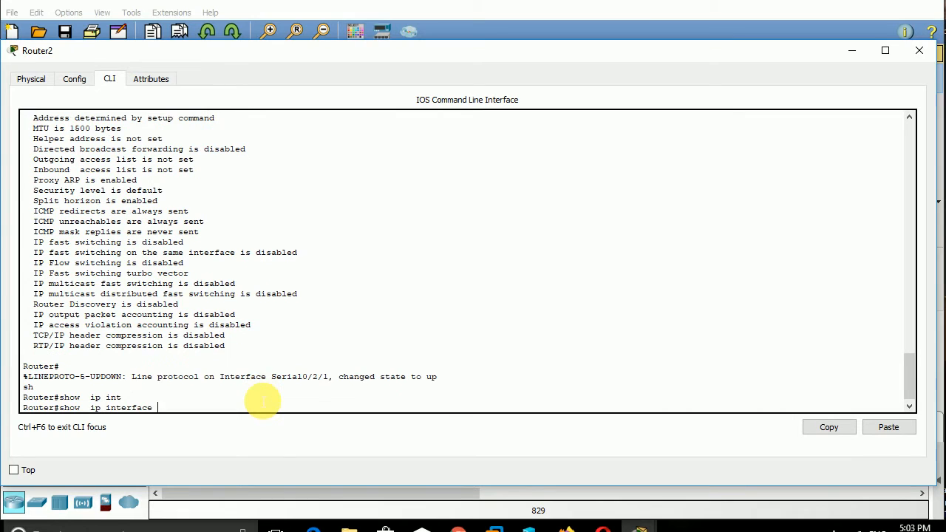
type("br")
key("Tab")
key("Return")
key("Return")
key("Return")
key("Return")
key("Return")
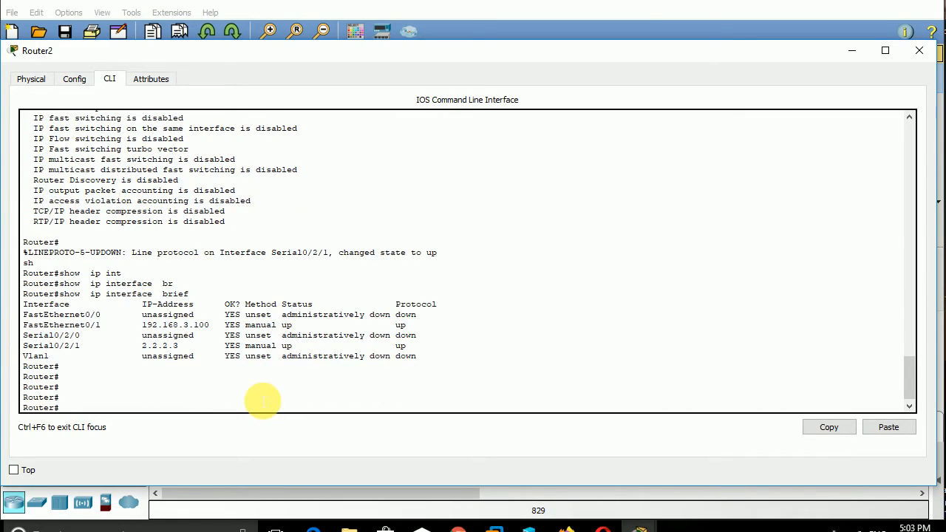
- Minimize Router2's window and move the Router2 icon slightly upward in the topology
left_click(851, 51)
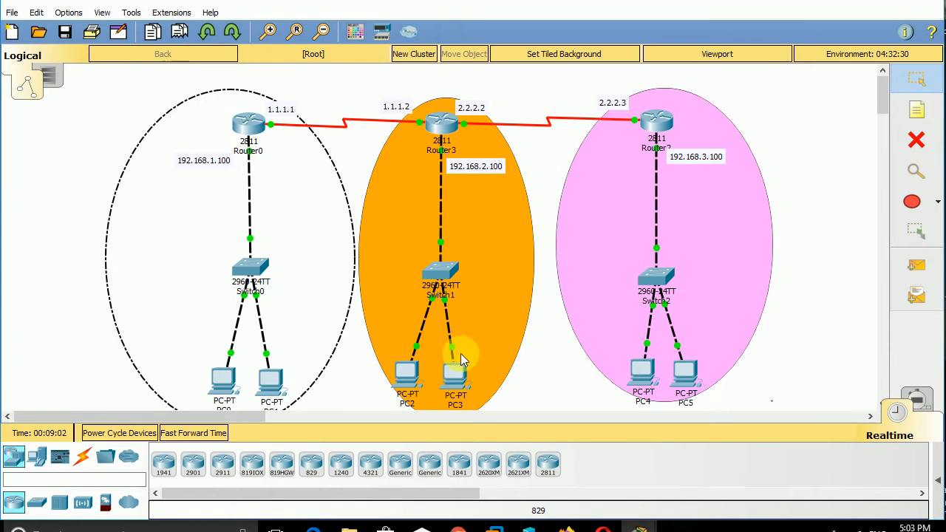
left_click_drag(663, 121, 660, 116)
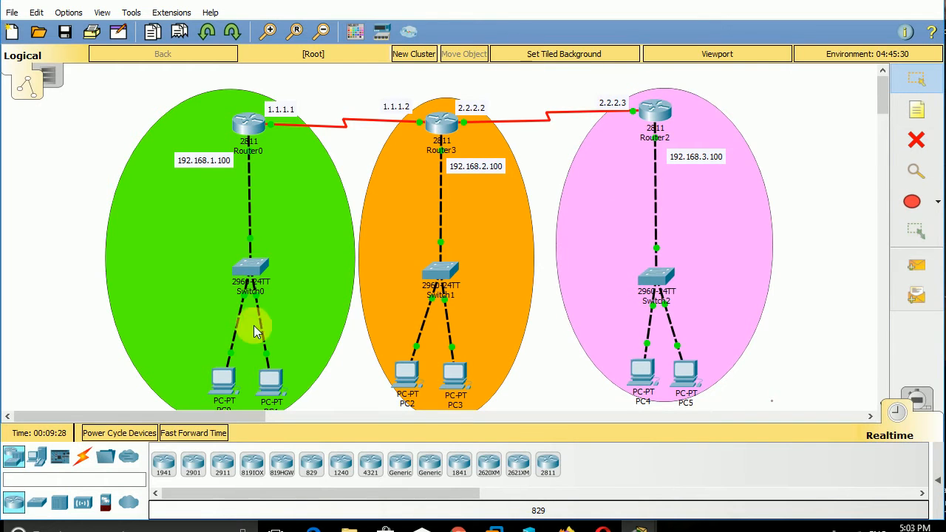
- Check PC0's IP address, subnet mask and default gateway in its IP configuration, and close the window
left_click(223, 378)
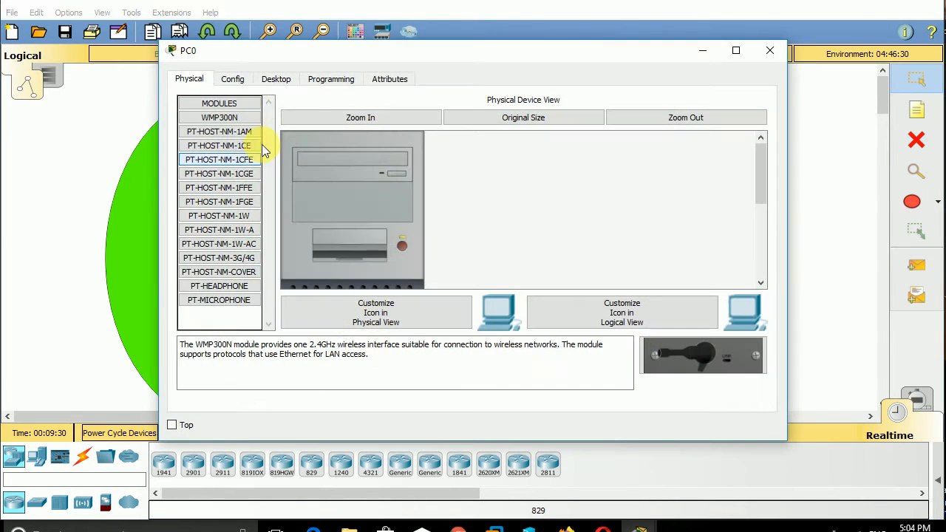
left_click(275, 82)
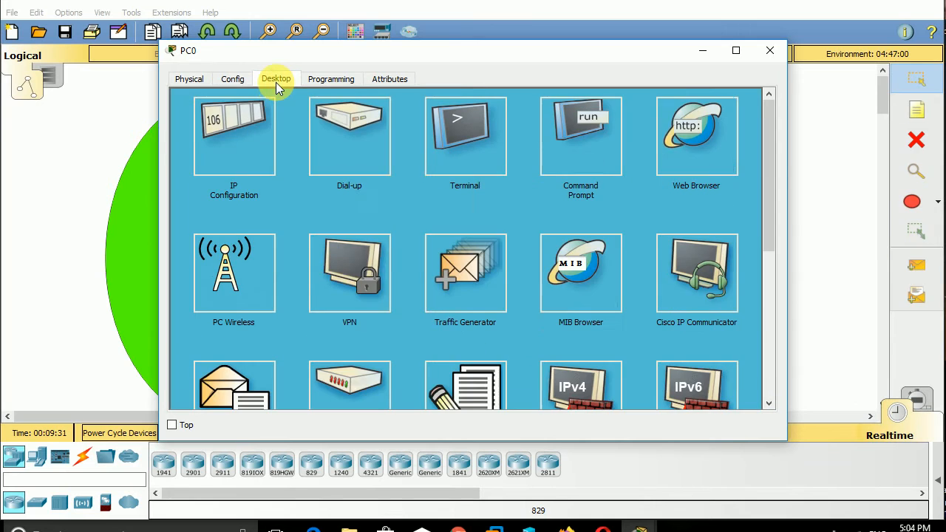
left_click(231, 158)
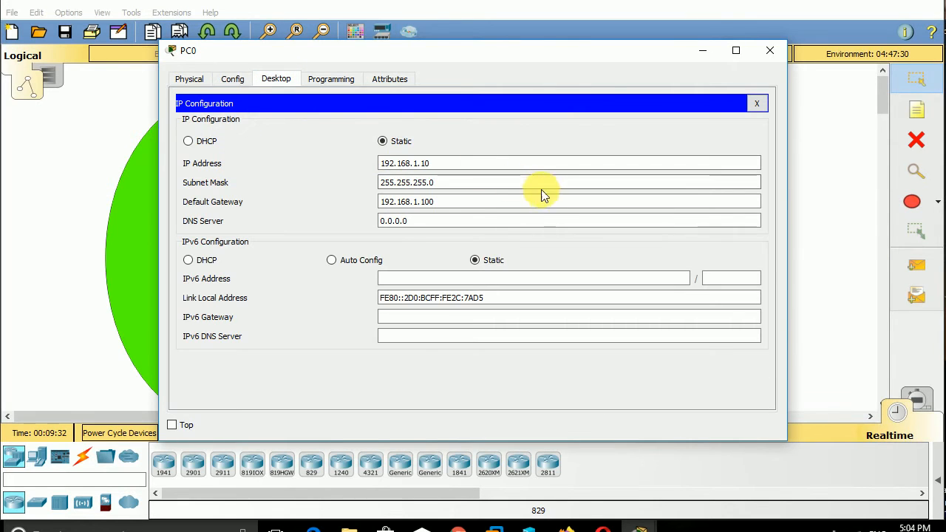
left_click(773, 53)
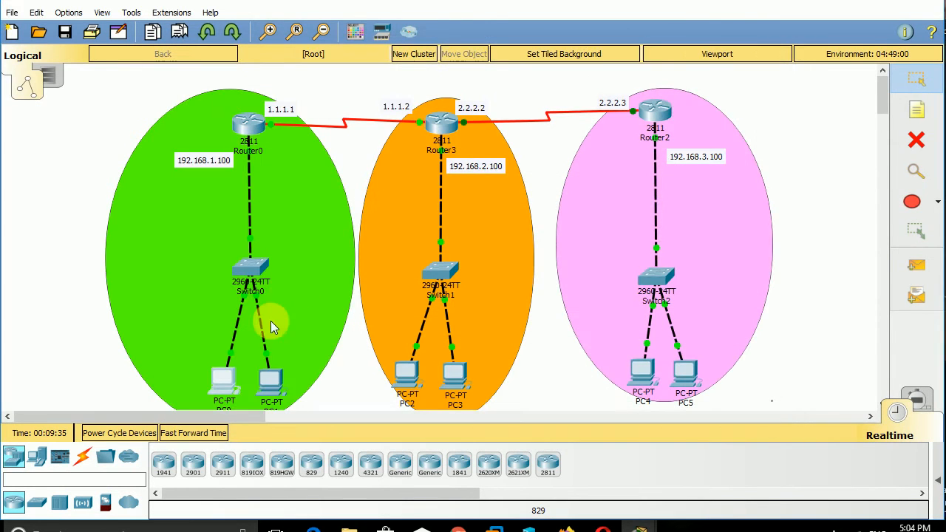
- Check PC1's IP configuration, close its window, and shift the 192.168.1.100 label under Router0 slightly down
left_click(276, 380)
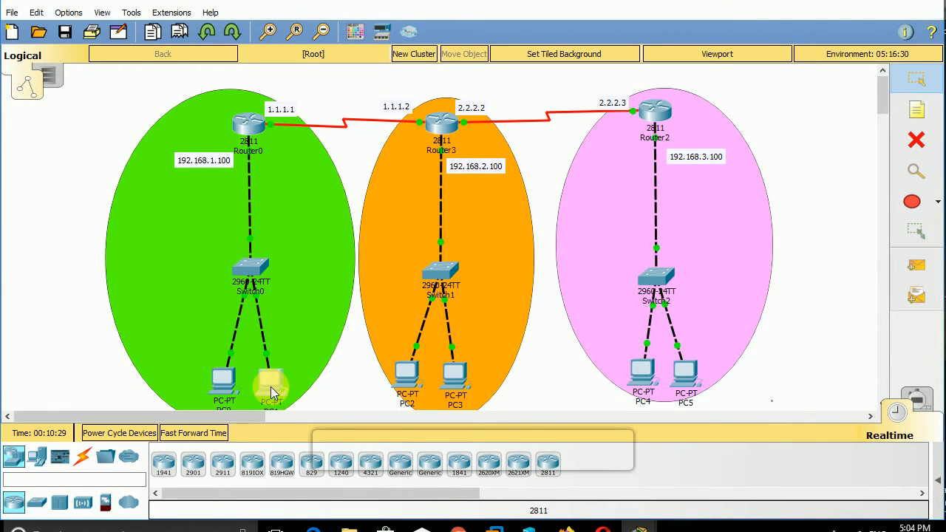
left_click(270, 387)
left_click(239, 129)
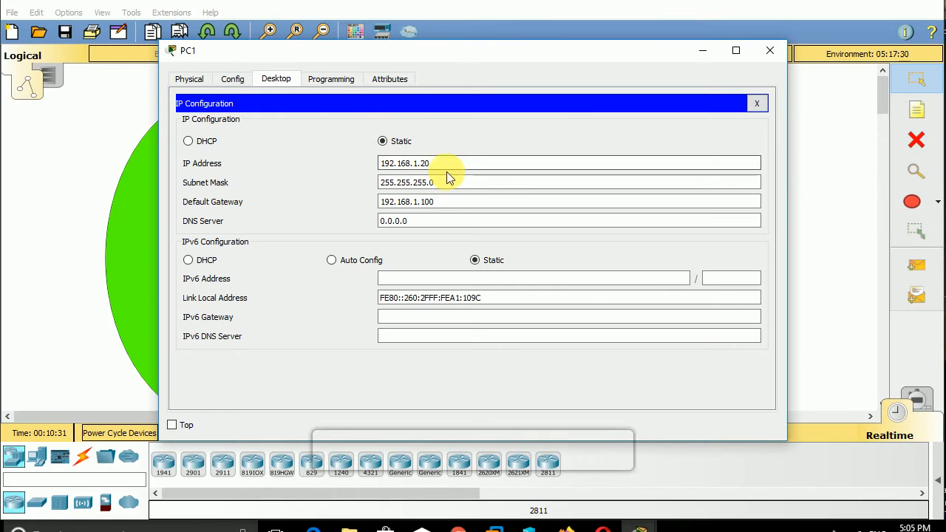
left_click(779, 51)
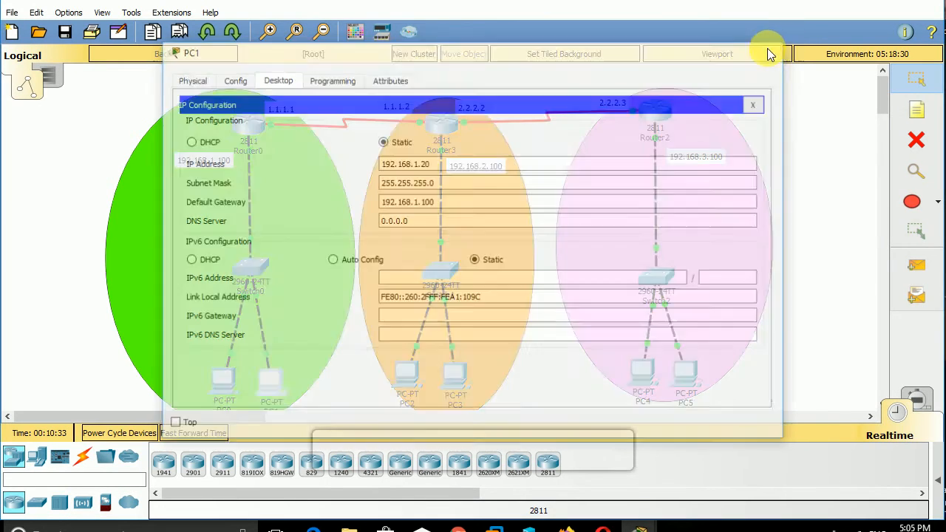
left_click_drag(198, 158, 200, 166)
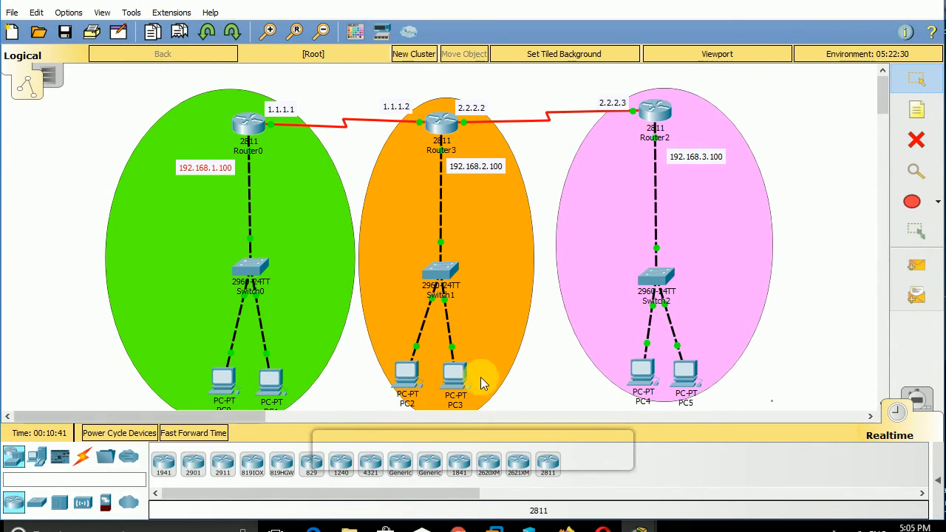
- Check PC2's IP address, subnet mask and default gateway in its IP configuration, and close the window
left_click(391, 371)
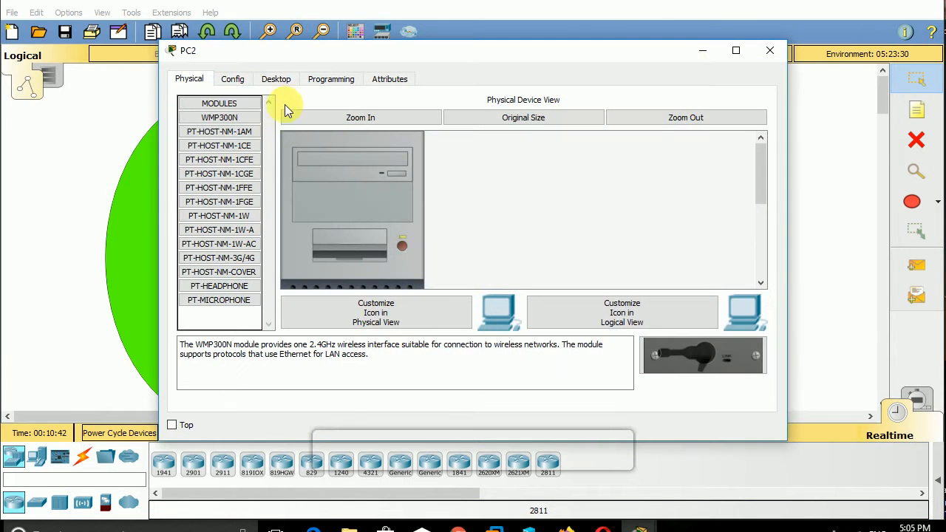
left_click(285, 80)
left_click(234, 141)
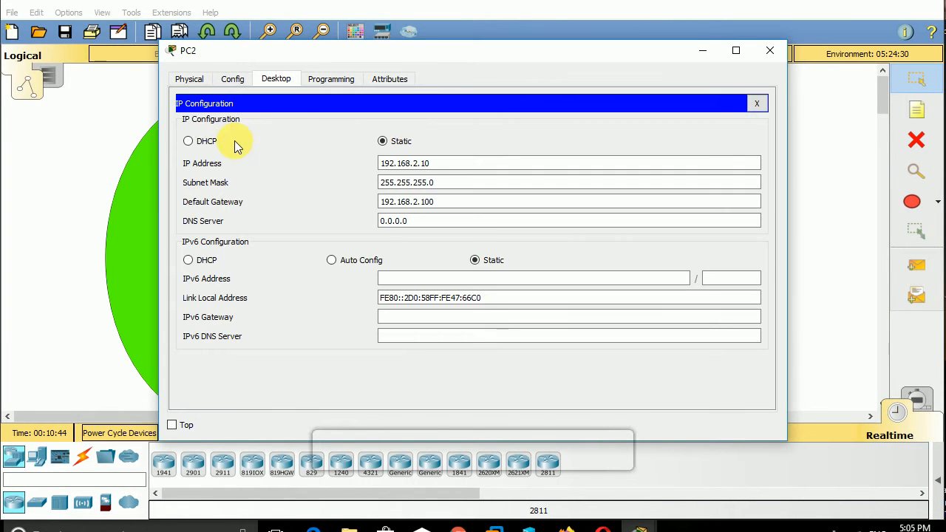
left_click(769, 50)
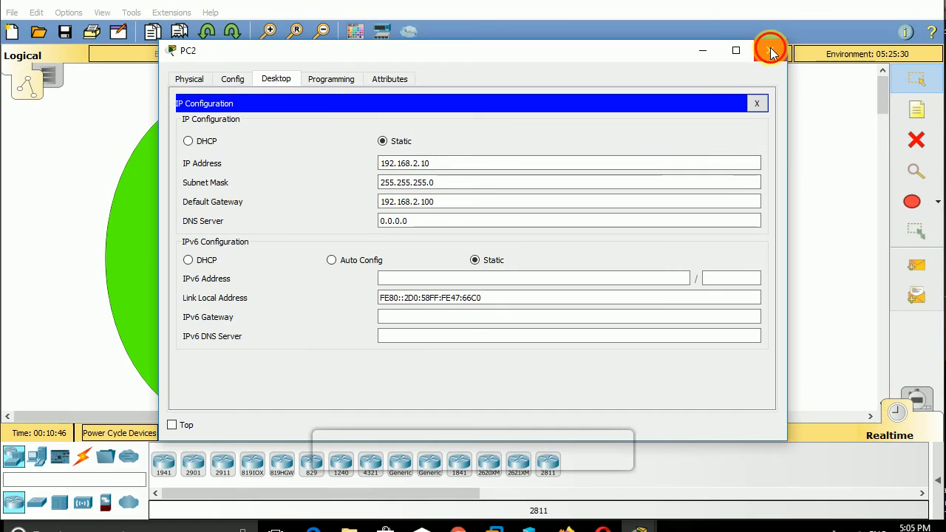
- Check PC4's IP address, subnet mask and default gateway in its IP configuration, and close the window
left_click(643, 366)
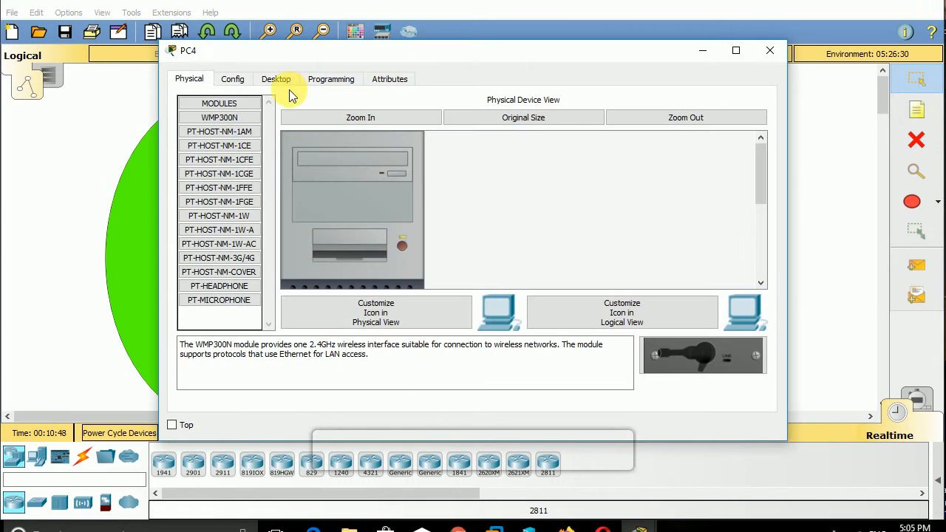
left_click(278, 84)
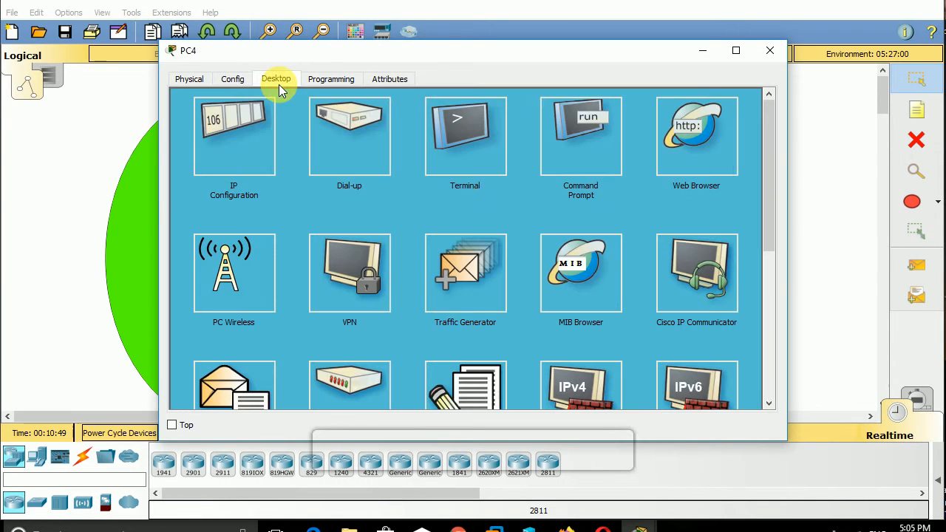
left_click(210, 174)
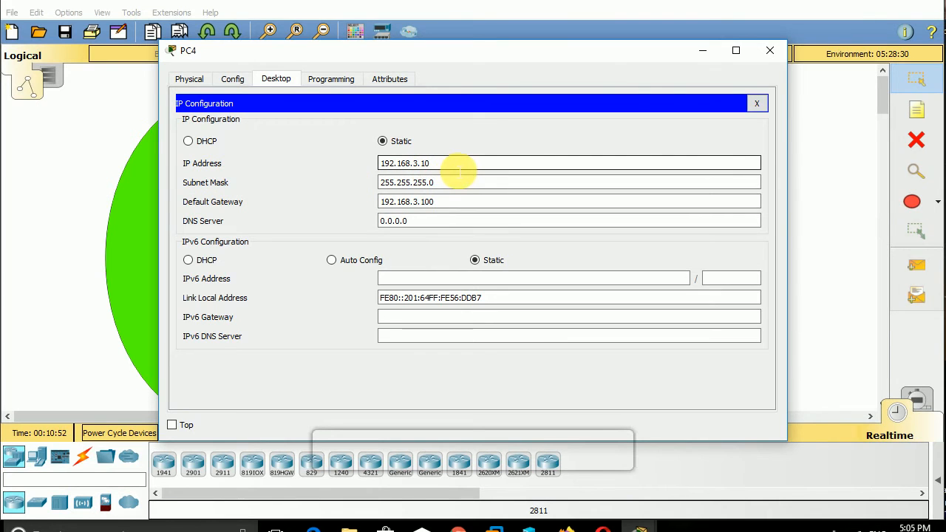
left_click(770, 49)
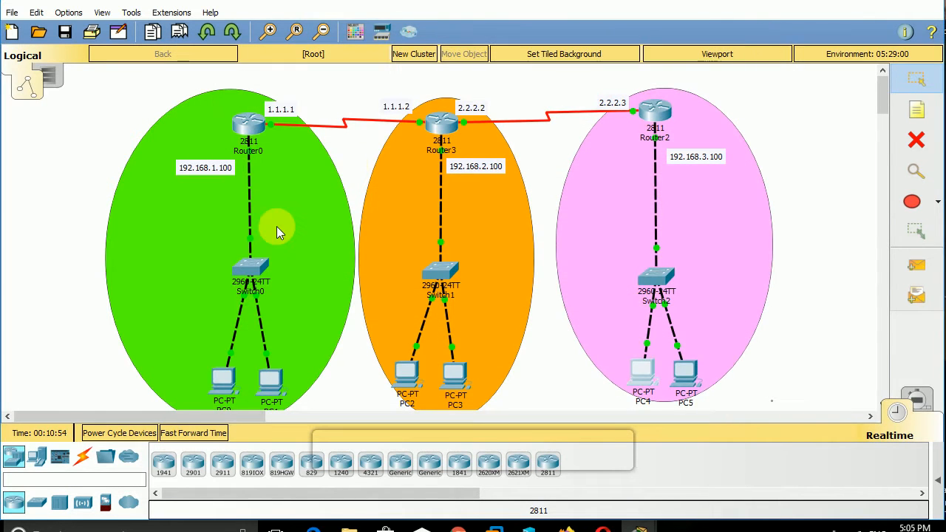
- Open PC0's command prompt and ping PC1 at 192.168.1.20
left_click(224, 381)
left_click(571, 124)
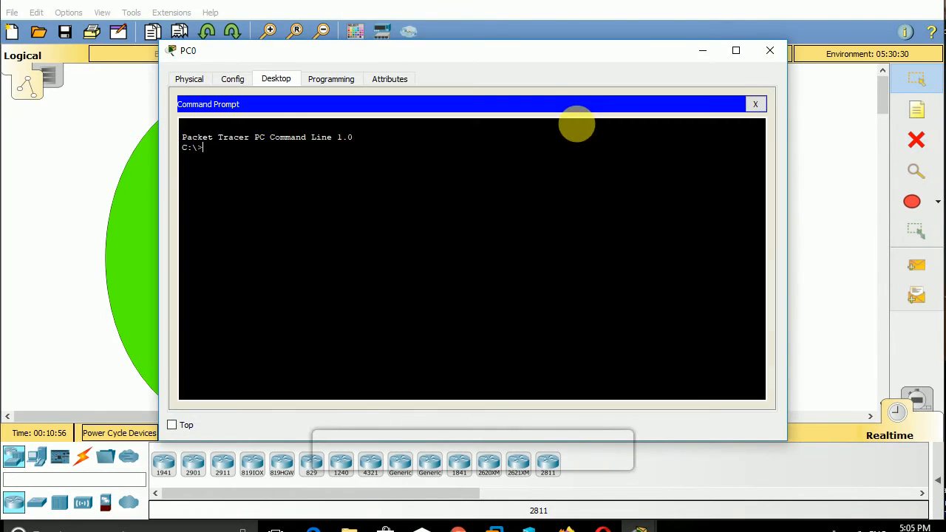
type("ping 18")
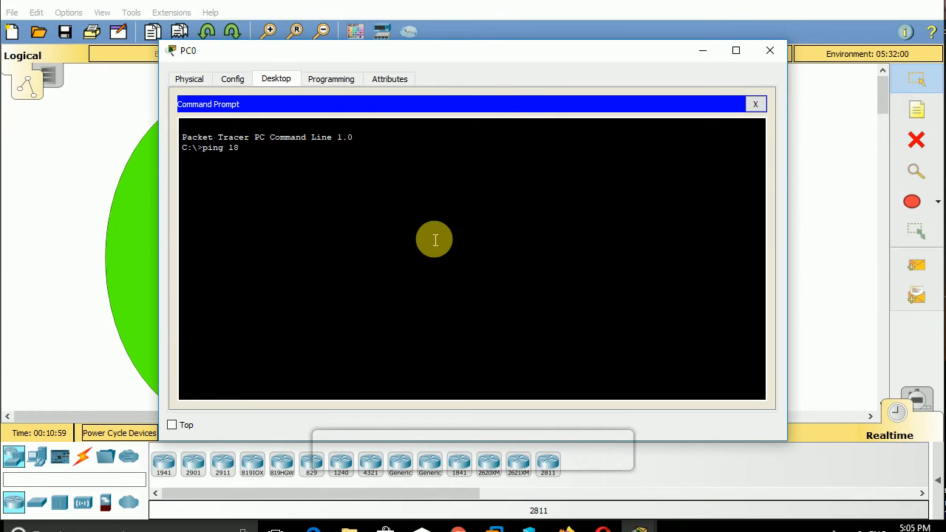
key("BackSpace")
type("92.168.1.20")
key("Return")
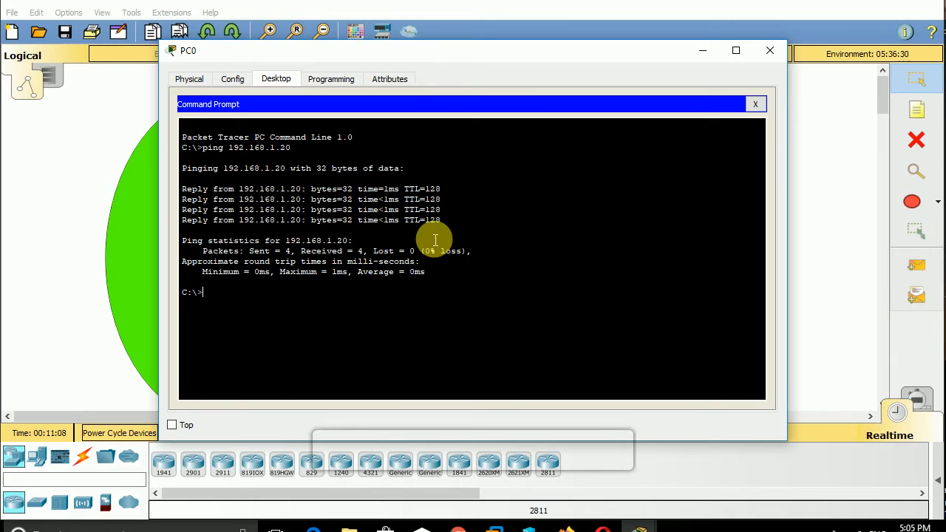
- Ping the default gateway 192.168.1.100 from PC0 and interrupt the ping before it completes
key("Up")
key("BackSpace")
type("100")
key("Return")
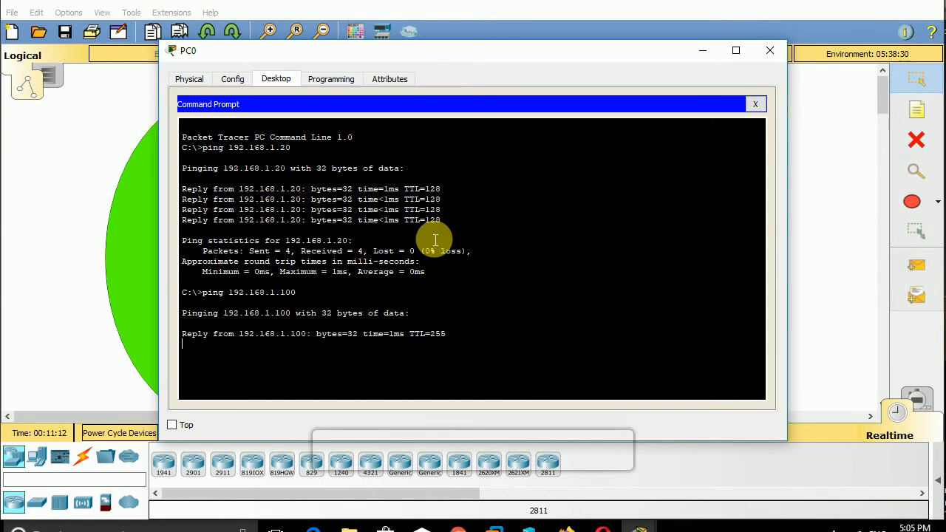
key("ctrl+c")
- Ping PC2 at 192.168.2.10 from PC0 to test connectivity to Router3's LAN
key("Up")
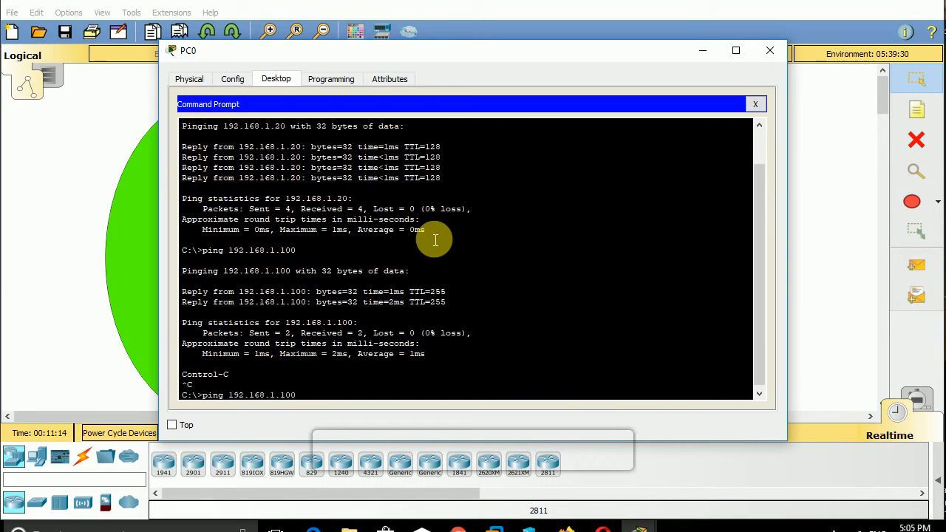
key("BackSpace")
key("BackSpace")
key("BackSpace")
key("BackSpace")
key("BackSpace")
type("2.10")
key("Return")
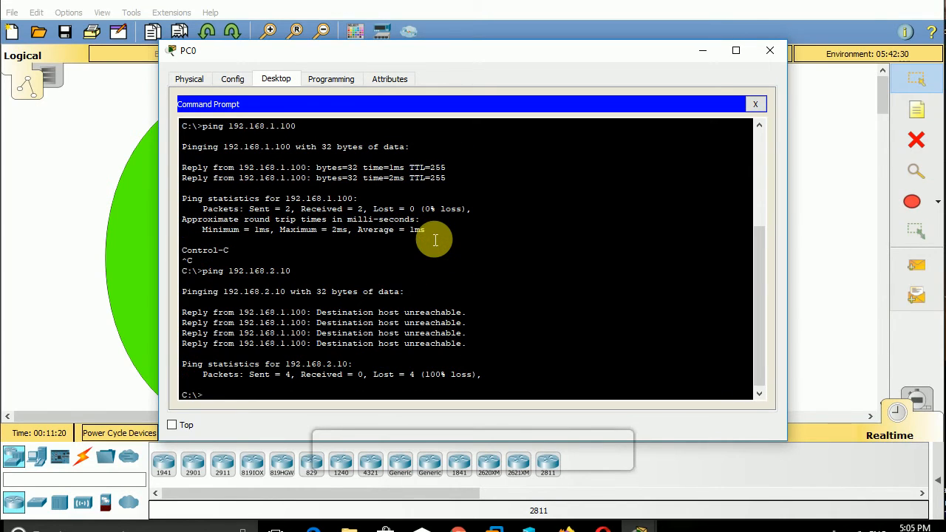
- Ping PC4 at 192.168.3.10 from PC0 to test connectivity to Router2's LAN
key("Up")
key("BackSpace")
type("3.1")
key("BackSpace")
key("BackSpace")
type("10")
key("BackSpace")
type(".10")
key("Return")
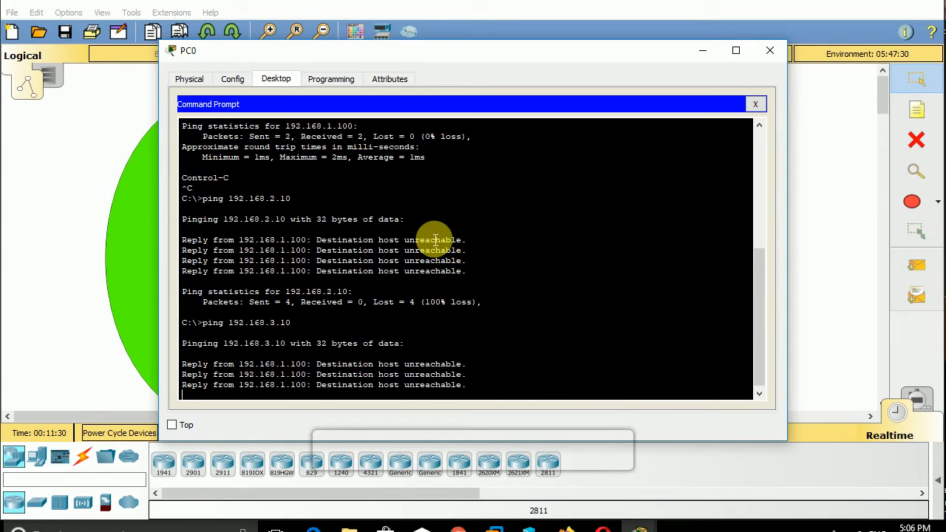
- Ping 192.168.3.20 in Router2's LAN from PC0
key("Up")
key("BackSpace")
key("BackSpace")
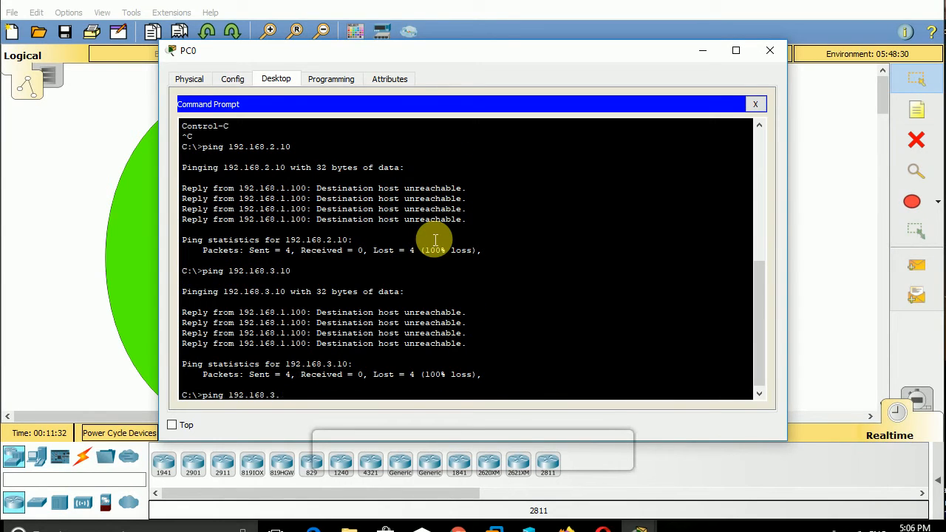
type("20")
key("Return")
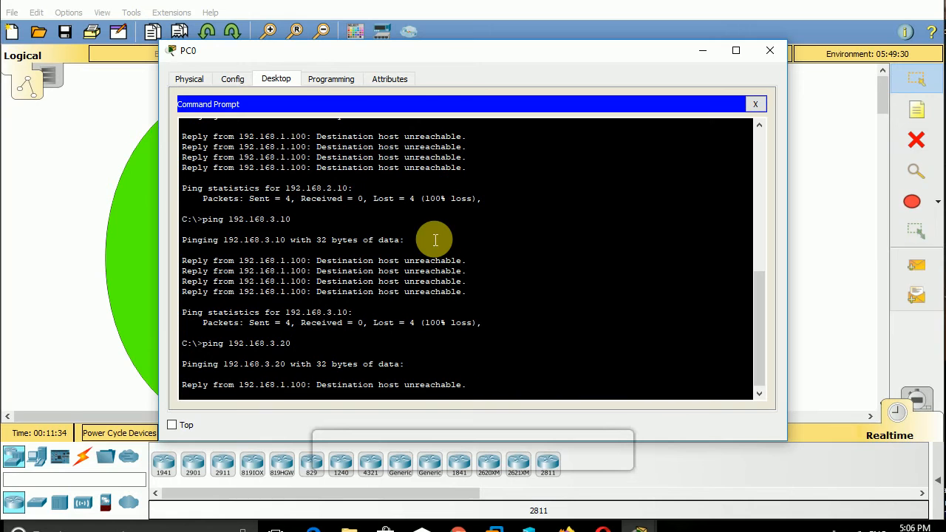
- Open PC3's command prompt and ping PC2 at 192.168.2.10 to test connectivity within Router3's LAN
left_click(701, 50)
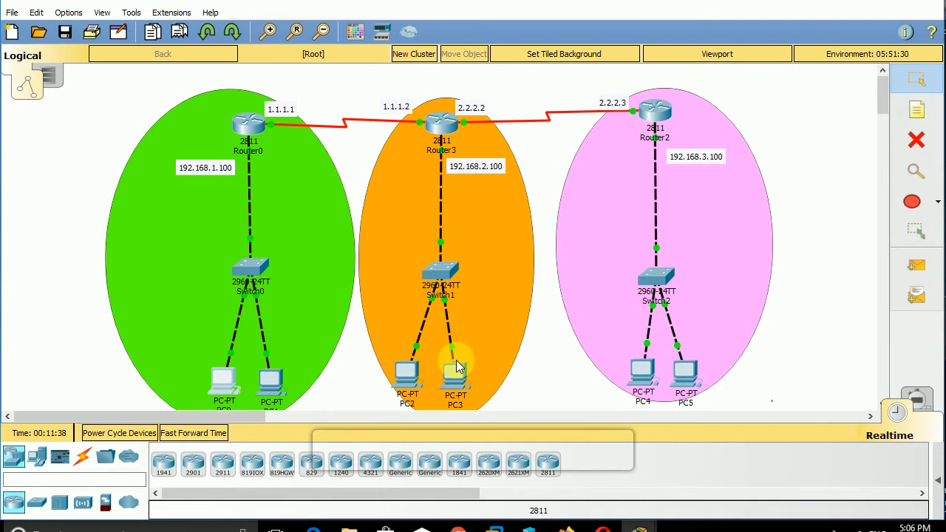
left_click(453, 375)
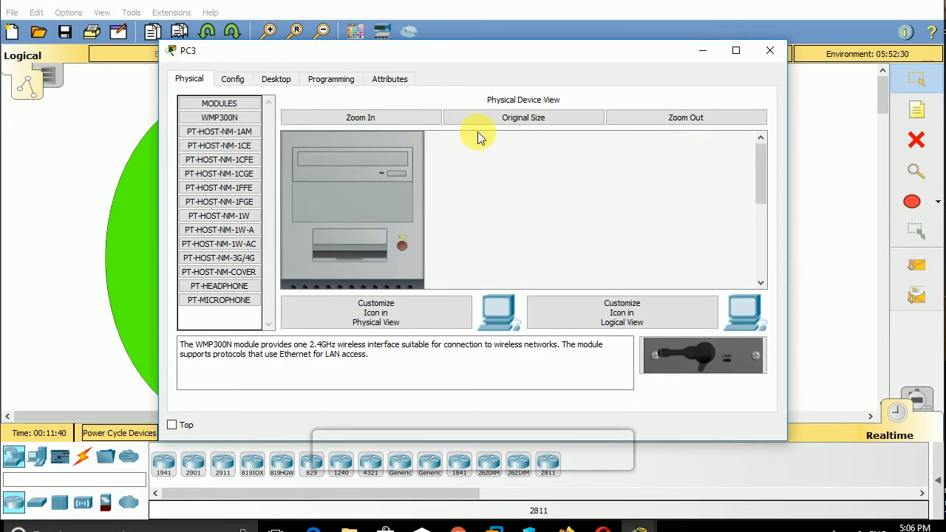
left_click(279, 78)
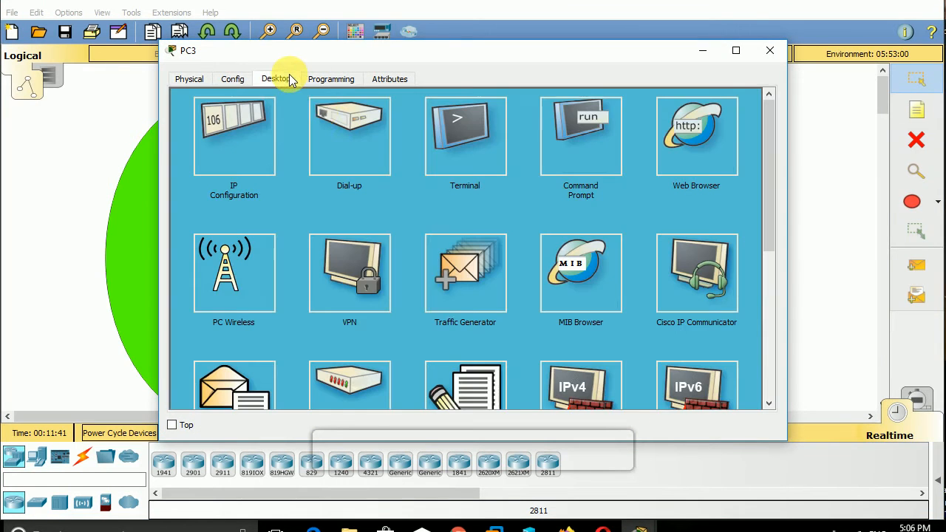
left_click(579, 147)
type("ping")
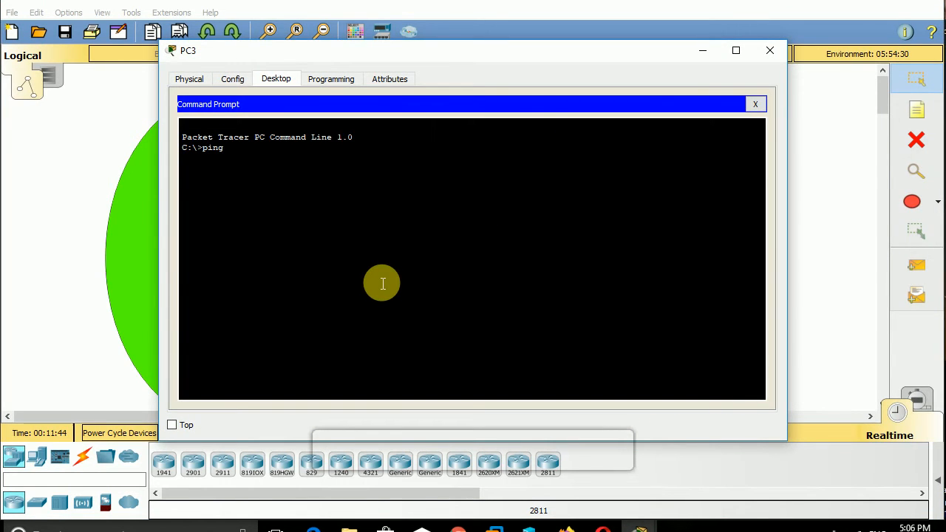
type(" 92")
key("BackSpace")
type("192.168.2.210")
key("Return")
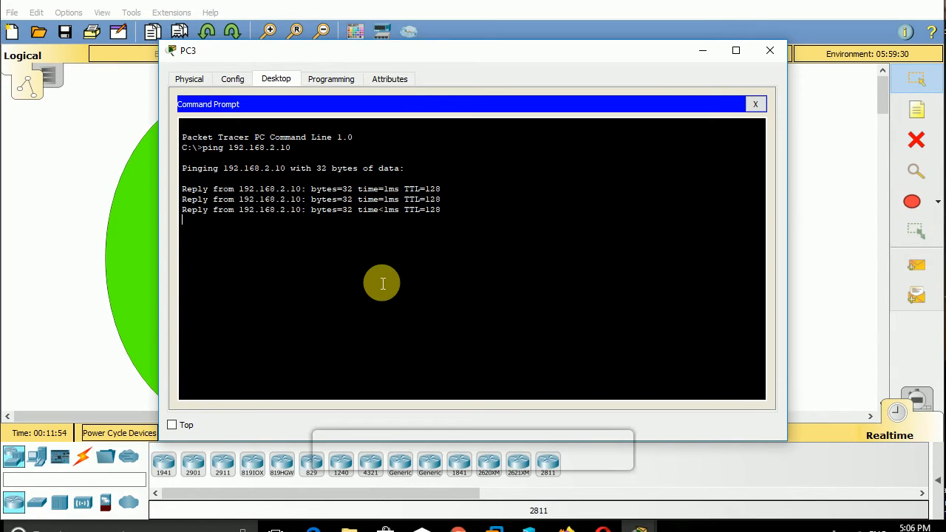
- Ping 192.168.1.20 in Router0's LAN from PC3, and close the PC3 window
key("Up")
key("BackSpace")
key("BackSpace")
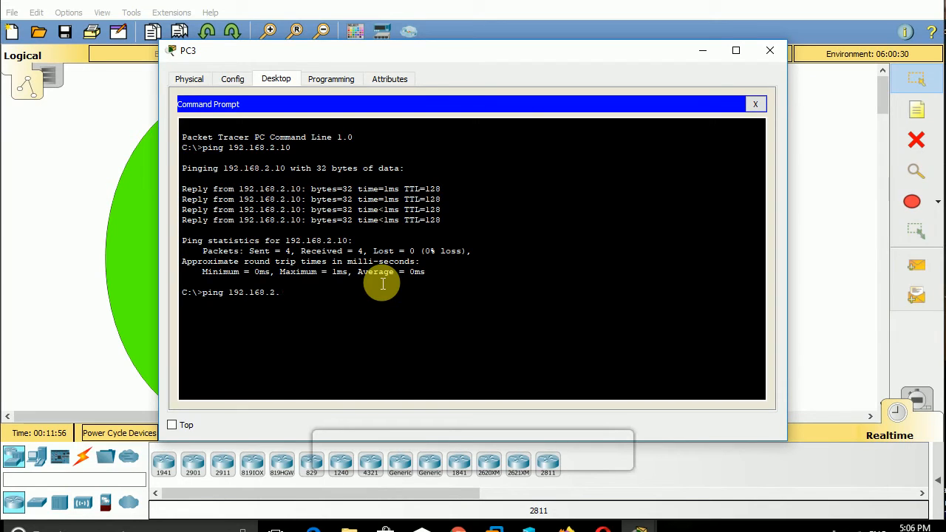
key("BackSpace")
key("BackSpace")
type("1.20")
key("Return")
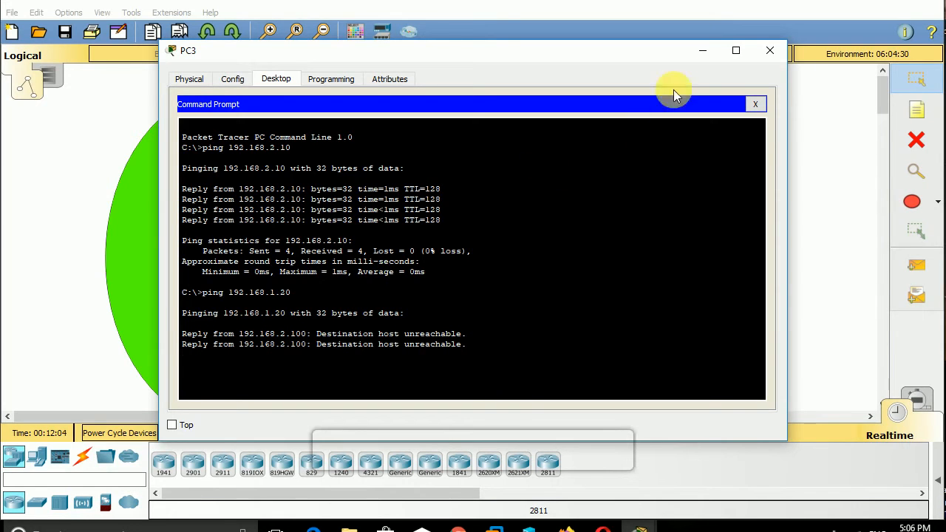
left_click(763, 52)
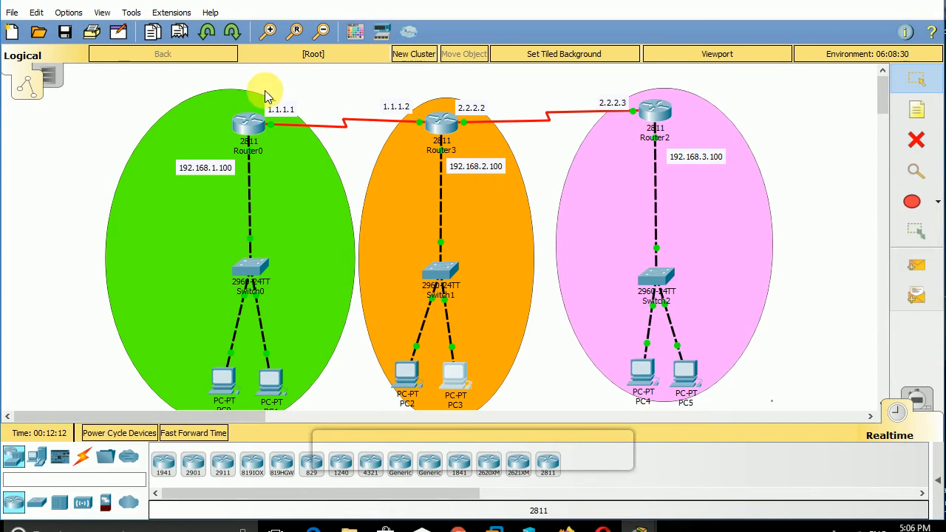
- Switch to Router0's command line and display its routing table with show ip route
mouse_move(493, 526)
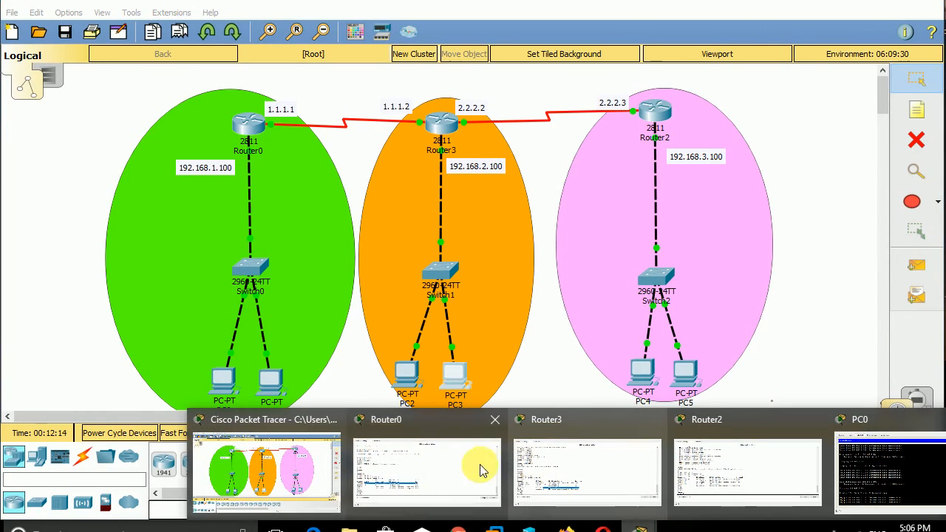
left_click(433, 480)
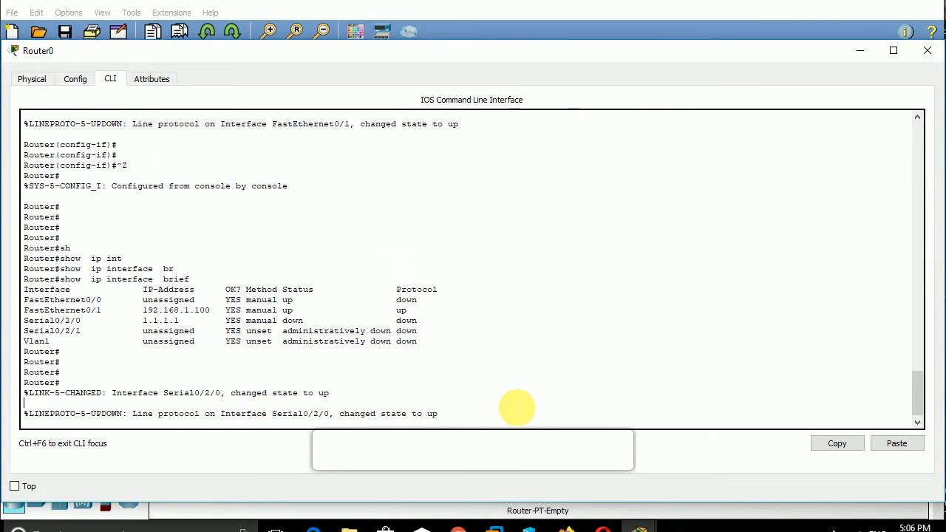
key("Return")
key("Return")
key("Return")
type("sh")
key("Tab")
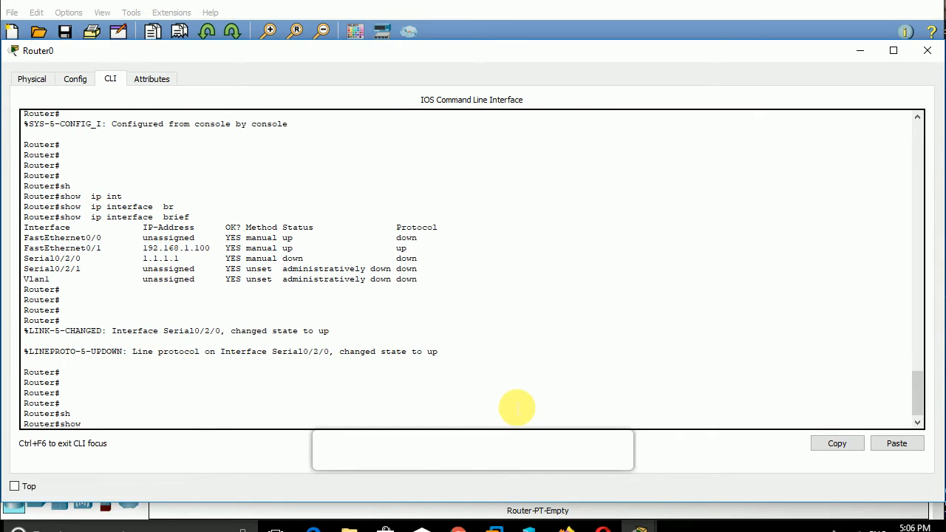
type("ip rou")
key("Tab")
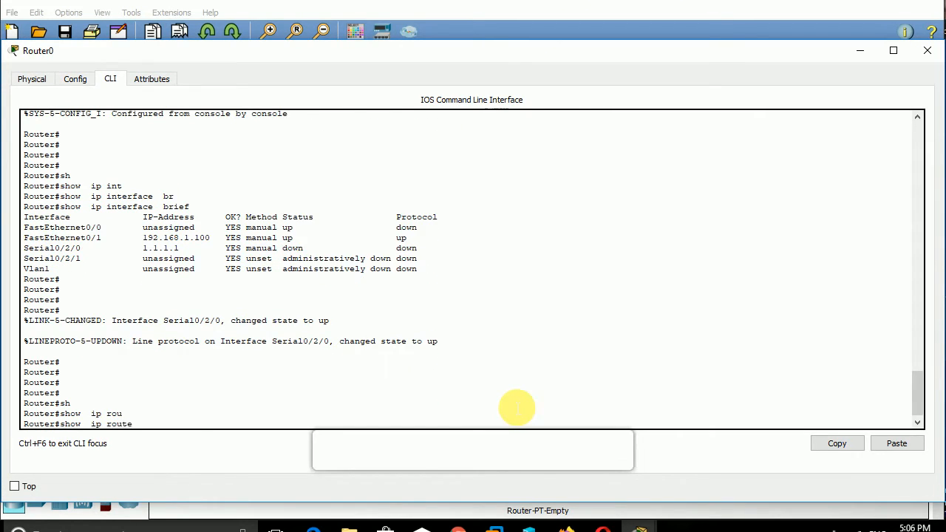
key("Return")
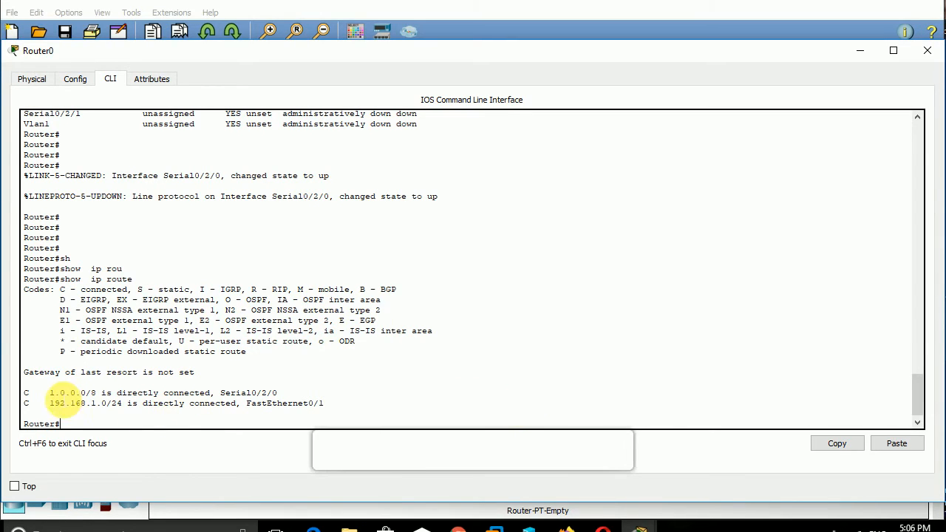
- Examine the directly connected networks and the IGRP route code in Router0's routing table
left_click(51, 399)
left_click_drag(51, 400, 101, 396)
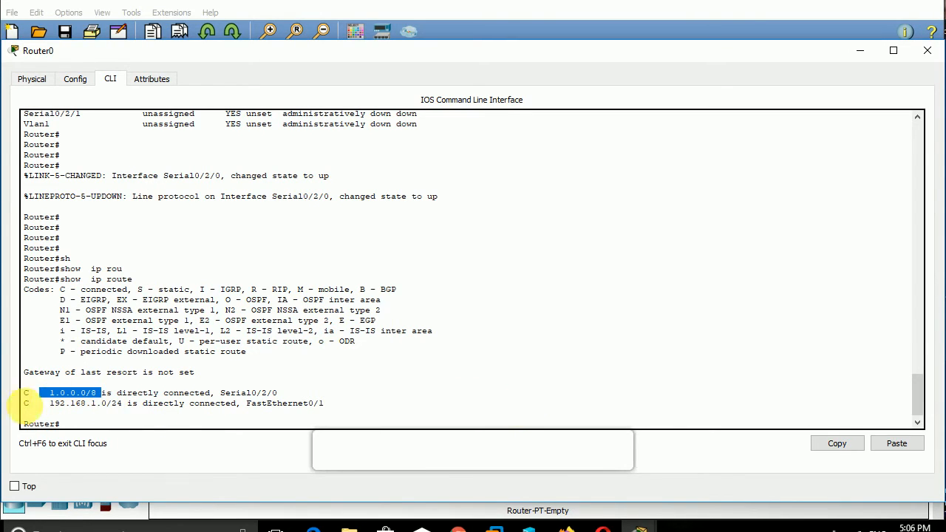
left_click_drag(51, 413, 112, 424)
left_click(112, 424)
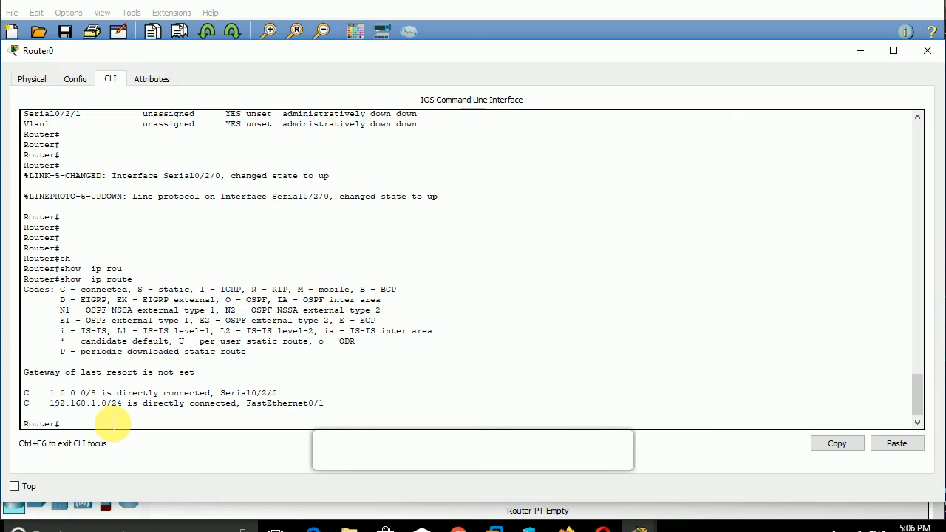
key("Return")
key("Return")
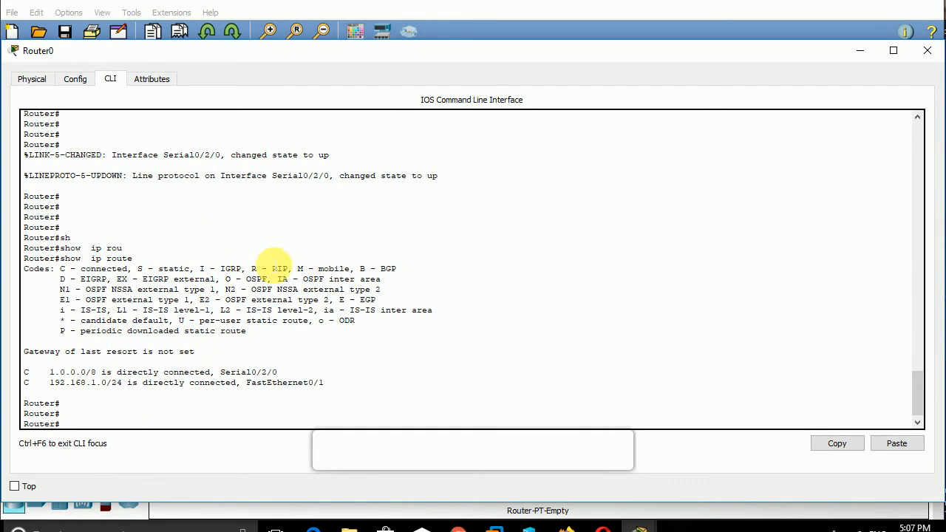
left_click_drag(248, 269, 200, 271)
left_click(297, 271)
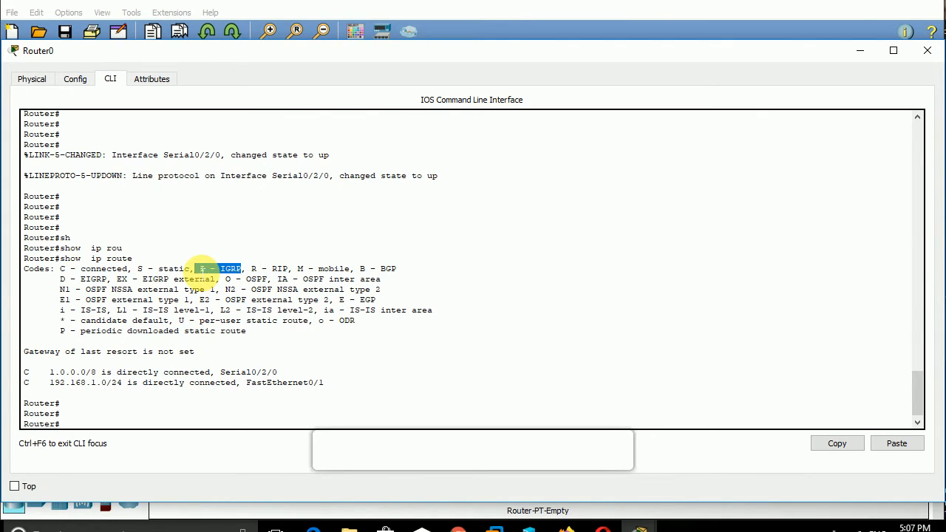
left_click(141, 418)
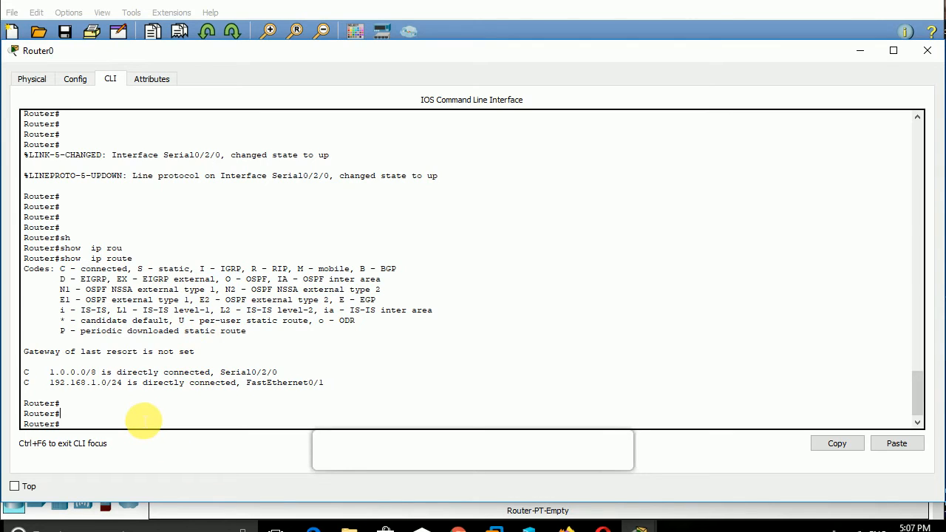
- Enter global configuration mode on Router0 with config t
key("Return")
type("config t")
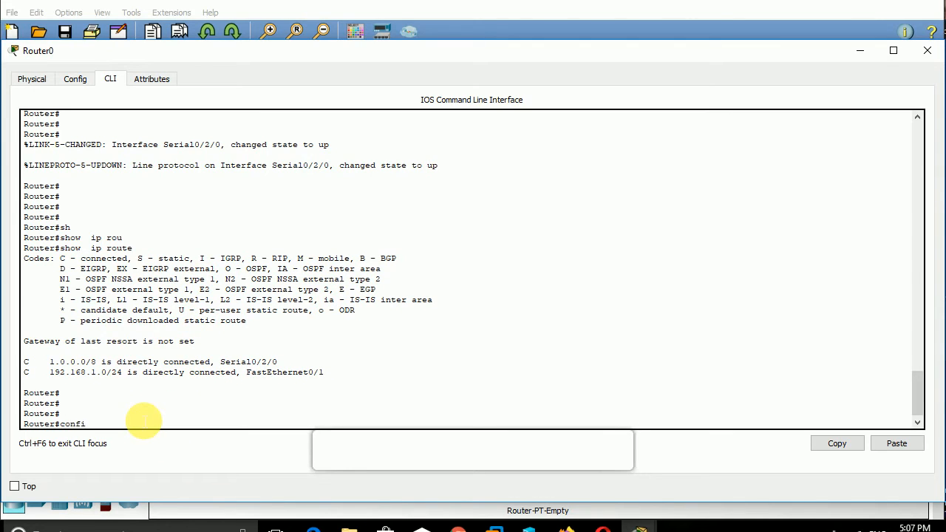
key("Return")
key("Return")
key("Return")
- Check the autonomous system argument of router eigrp and start EIGRP on Router0 with autonomous system number 10
type("rout")
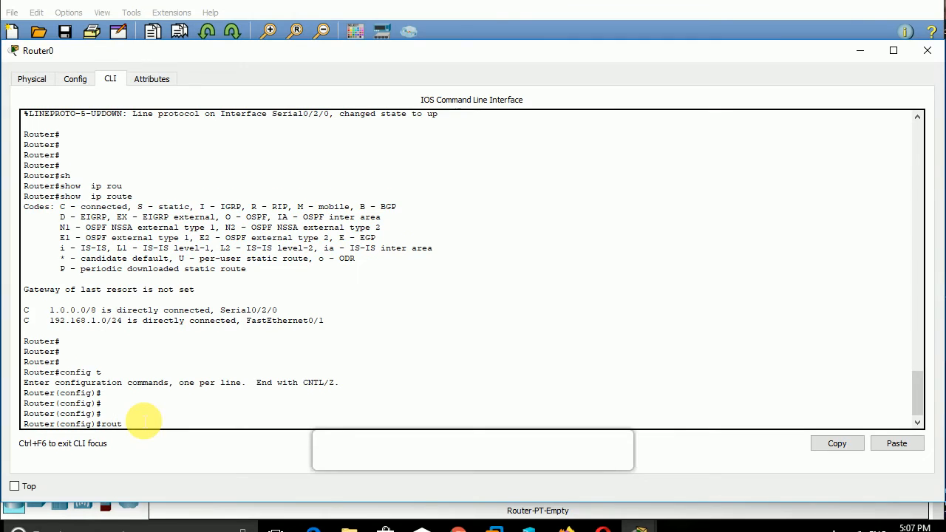
key("Tab")
type("ei")
key("Tab")
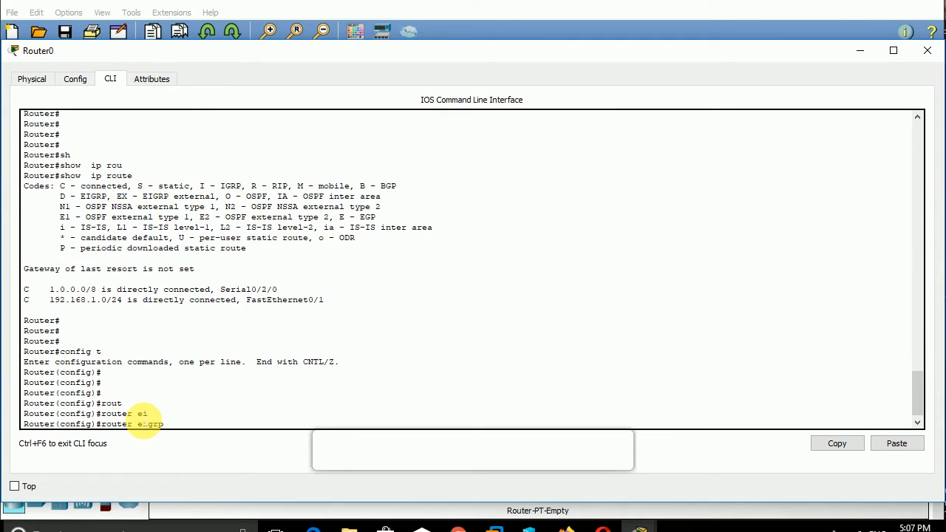
key("Return")
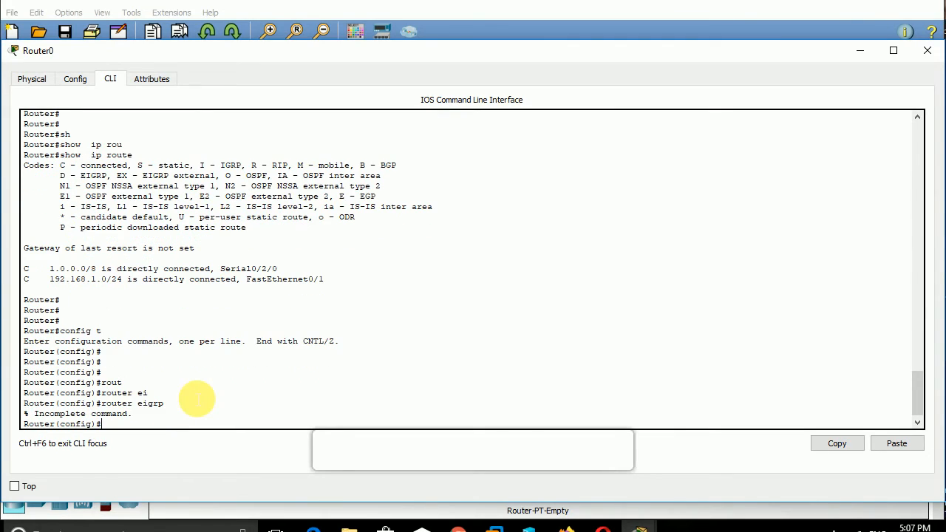
key("Up")
type("?")
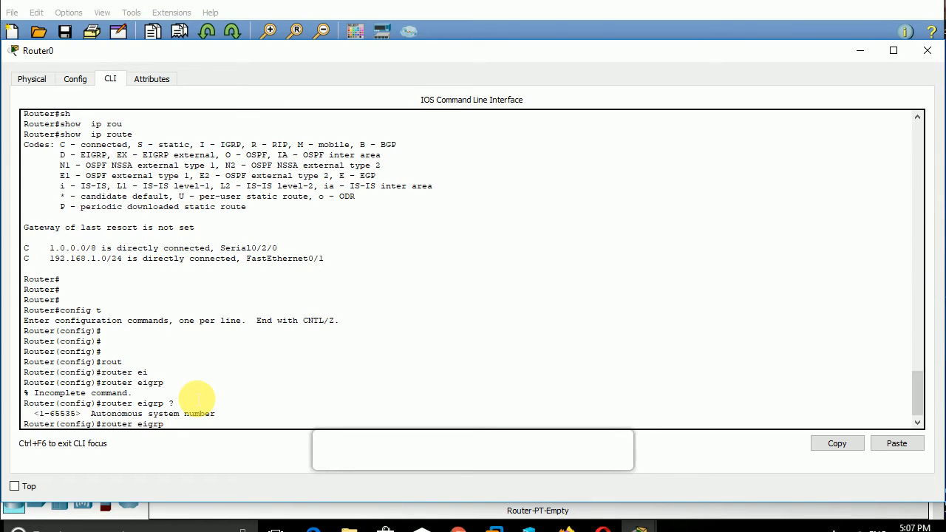
type("10")
key("Return")
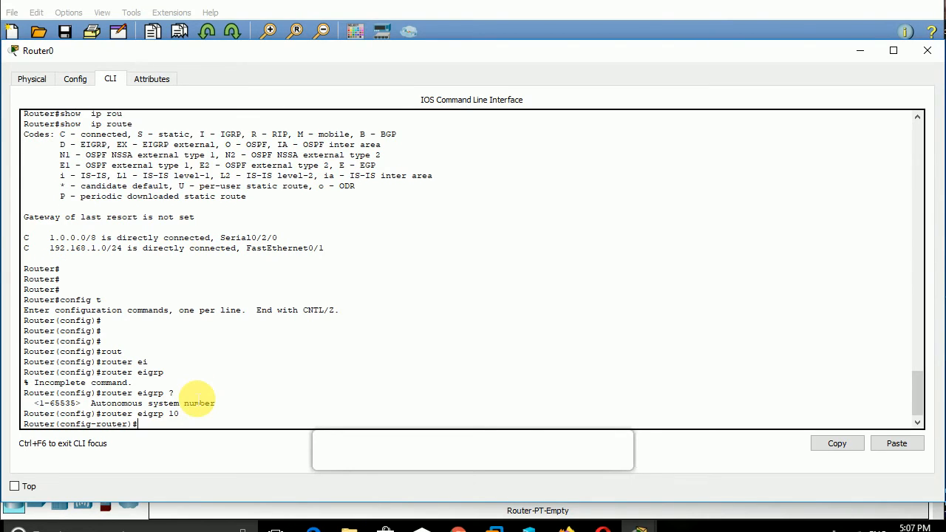
- Check the options of the network command and advertise network 1.0.0.0 in Router0's EIGRP 10 process
key("Return")
key("Return")
type("net")
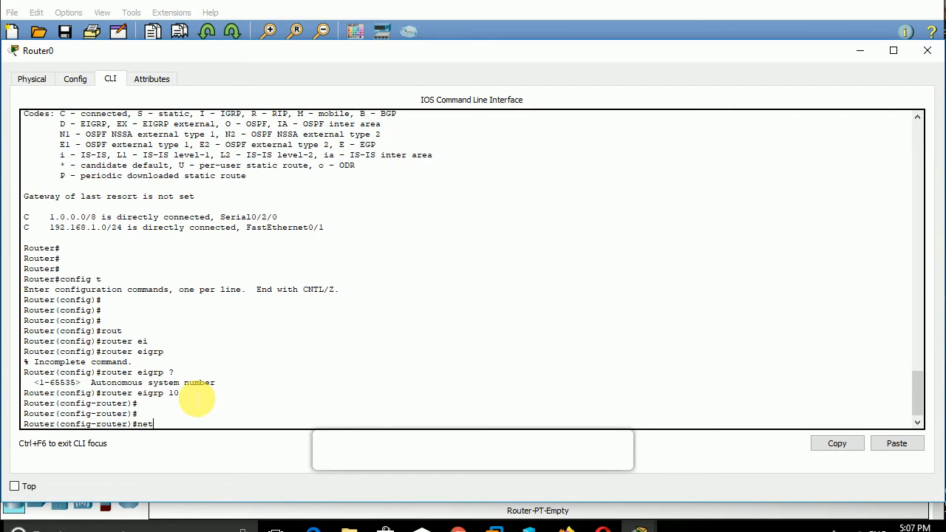
key("Tab")
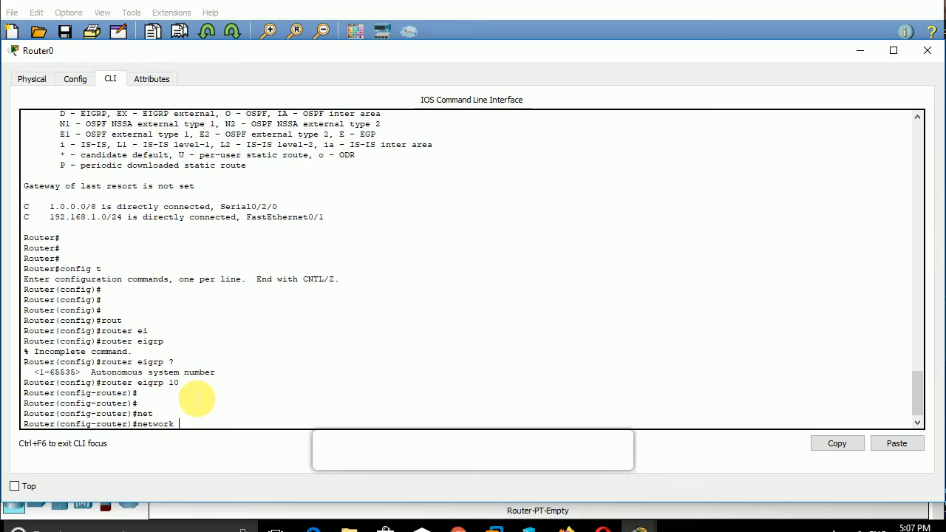
type("1.0.0.0 ?")
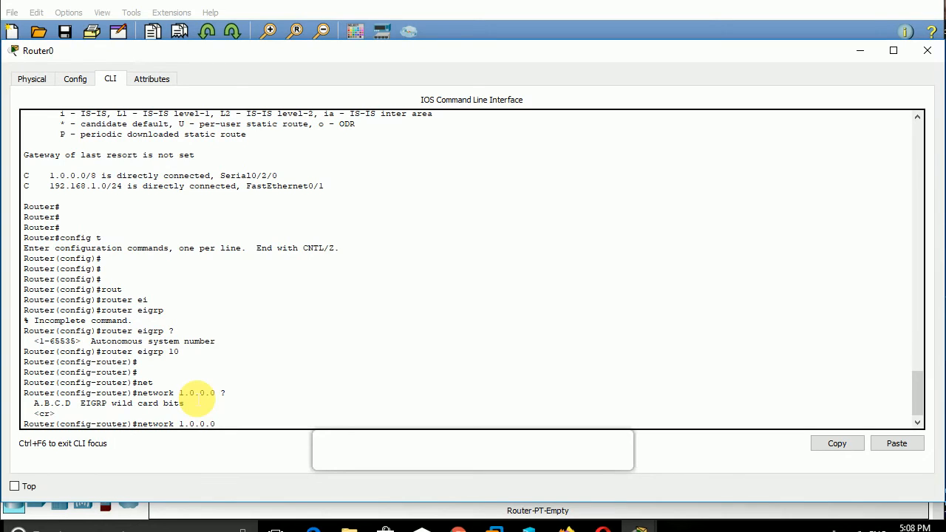
key("Return")
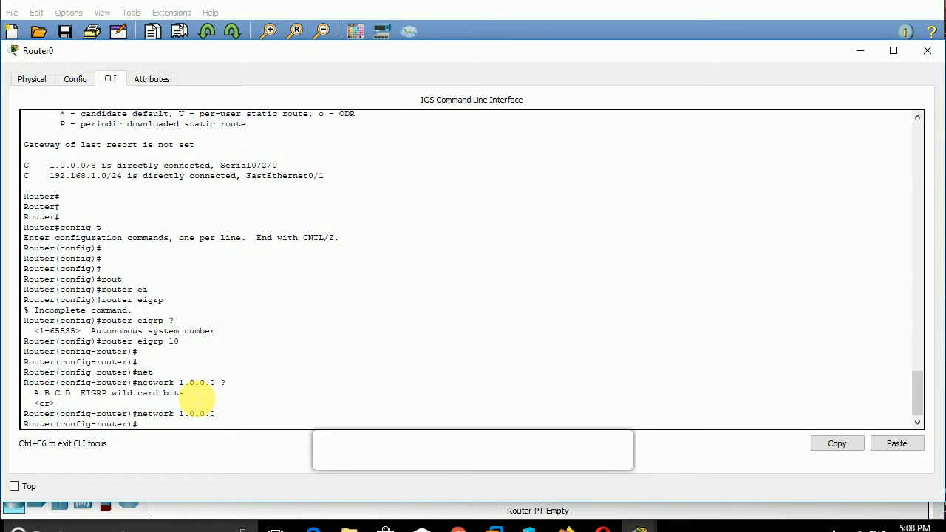
key("Up")
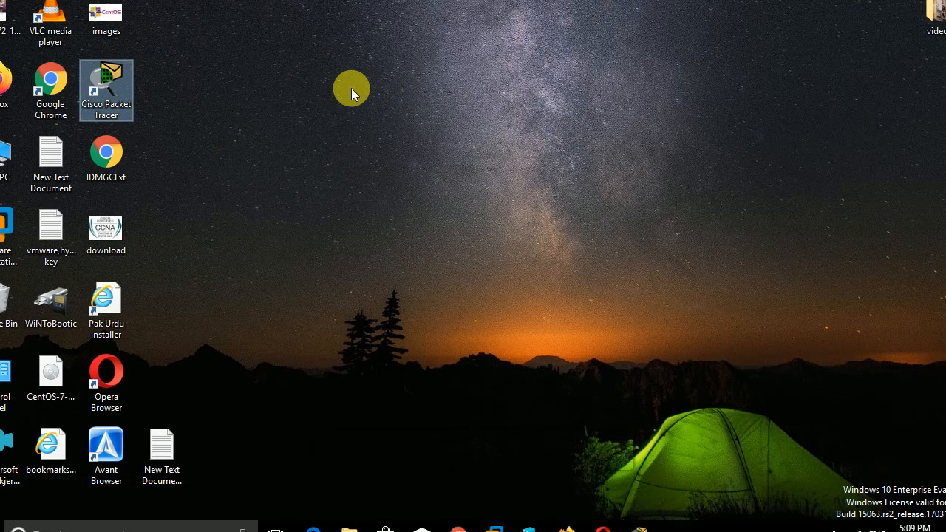
- Create a new text document on the Windows desktop with its default name and open it in Notepad
right_click(351, 88)
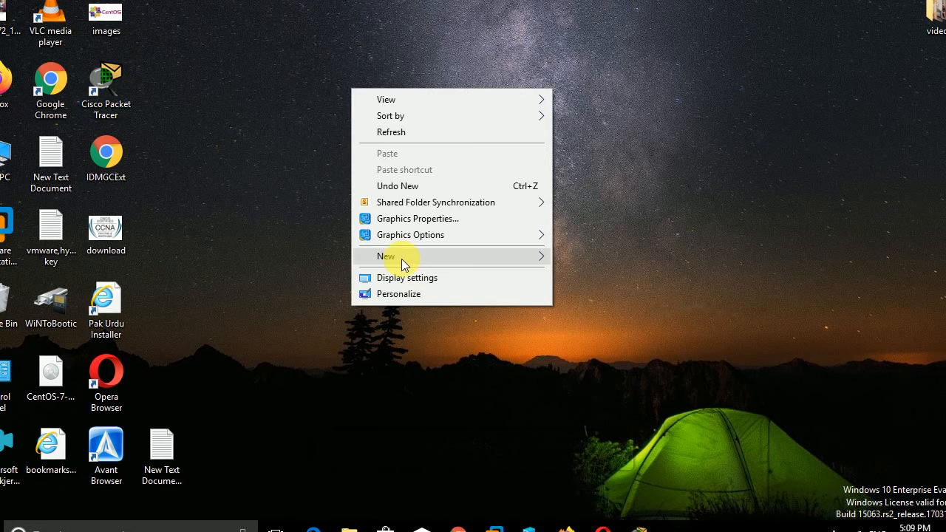
mouse_move(528, 270)
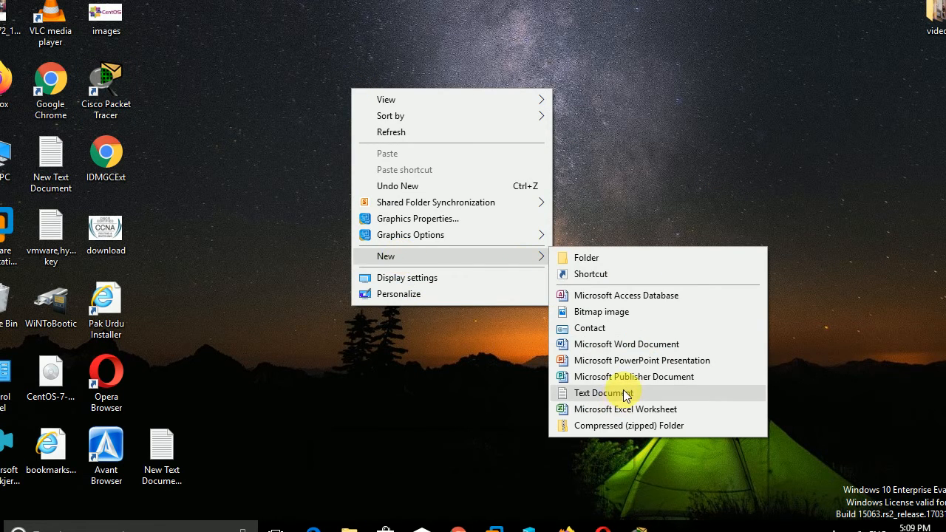
left_click(603, 392)
key("Return")
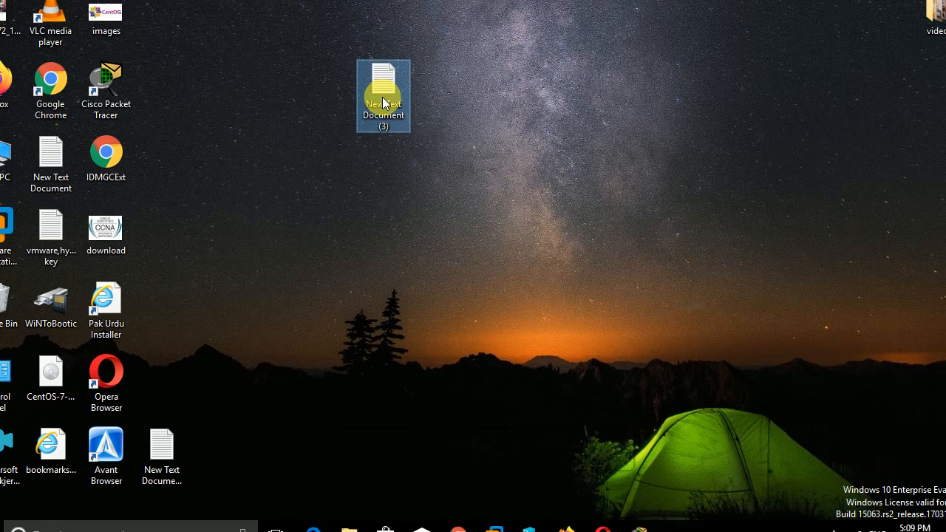
double_click(383, 104)
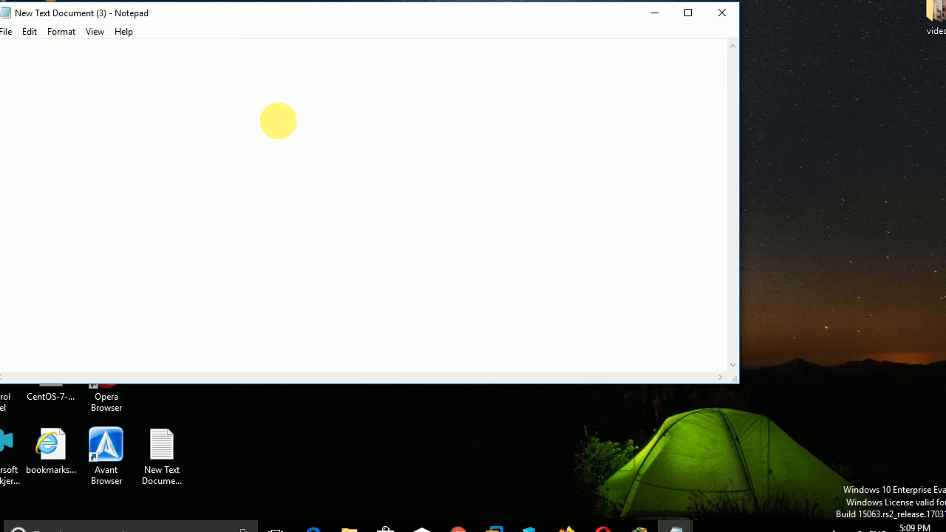
type("1.1")
key("BackSpace")
key("BackSpace")
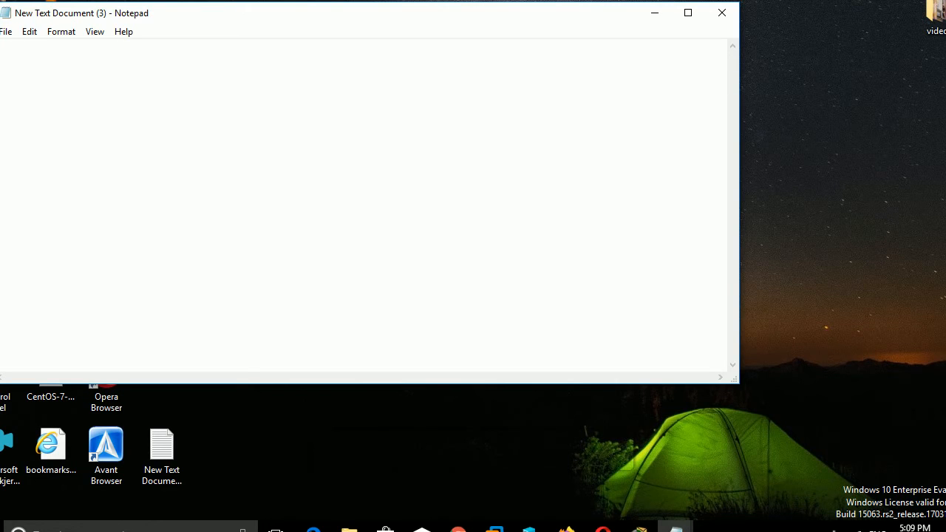
- Move the Notepad window so that it lies fully within the desktop
left_click_drag(207, 14, 289, 44)
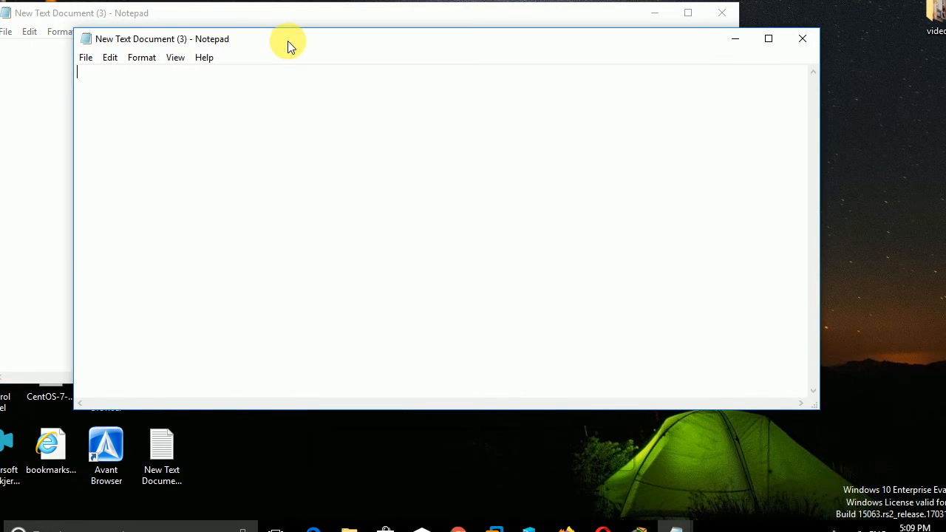
- Note 1.0.0.0 with subnet mask 255.0.0.0 and, on a second line, the wildcard mask 0.255.255.255 in the Notepad document
type("1.0.0.0.0")
key("BackSpace")
type("255")
type(".0.0.0")
type("0.255")
type(".255.255")
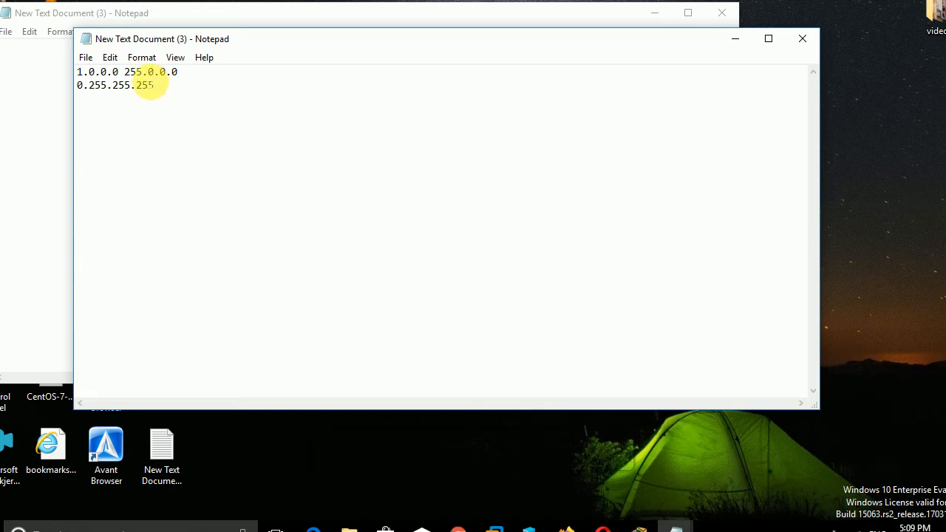
left_click_drag(124, 72, 179, 73)
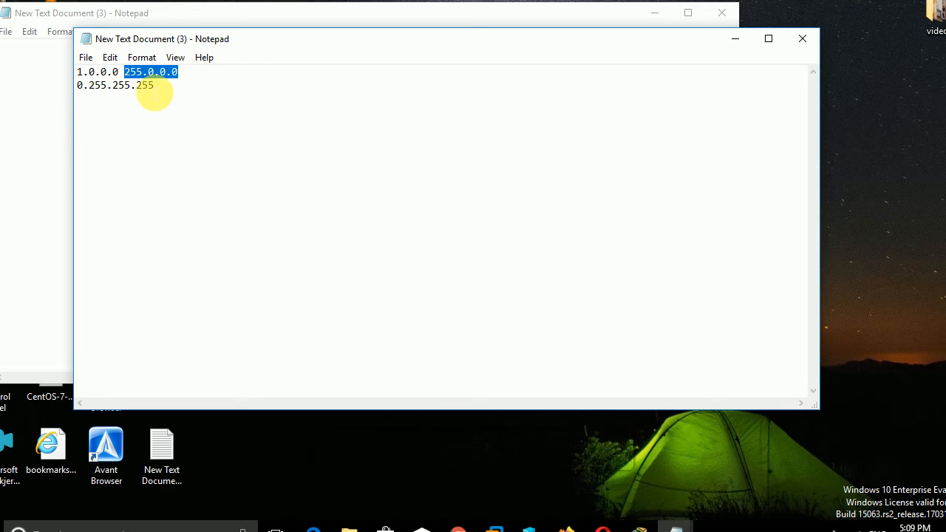
left_click(176, 92)
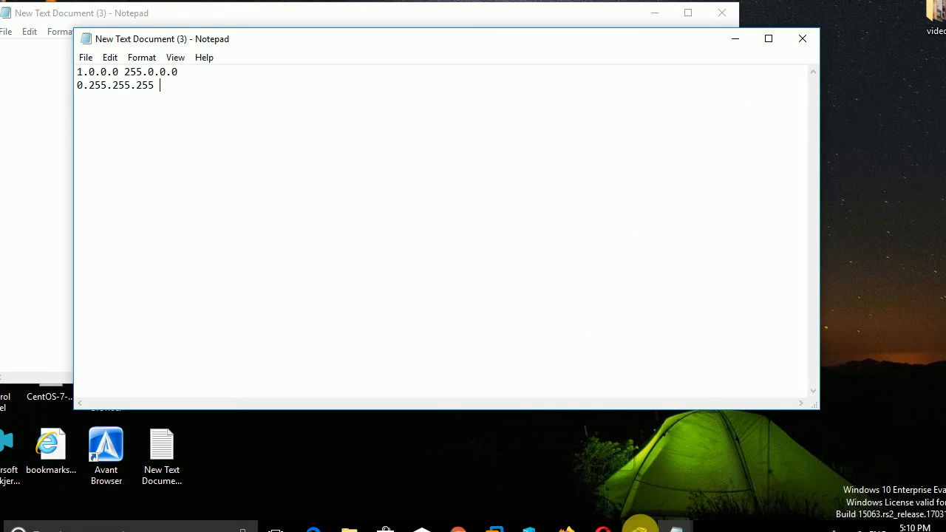
- Switch to Router0's command line in Packet Tracer and advertise network 1.0.0.0 with wildcard mask 0.255.255.255 in EIGRP 10
left_click(639, 526)
left_click(425, 457)
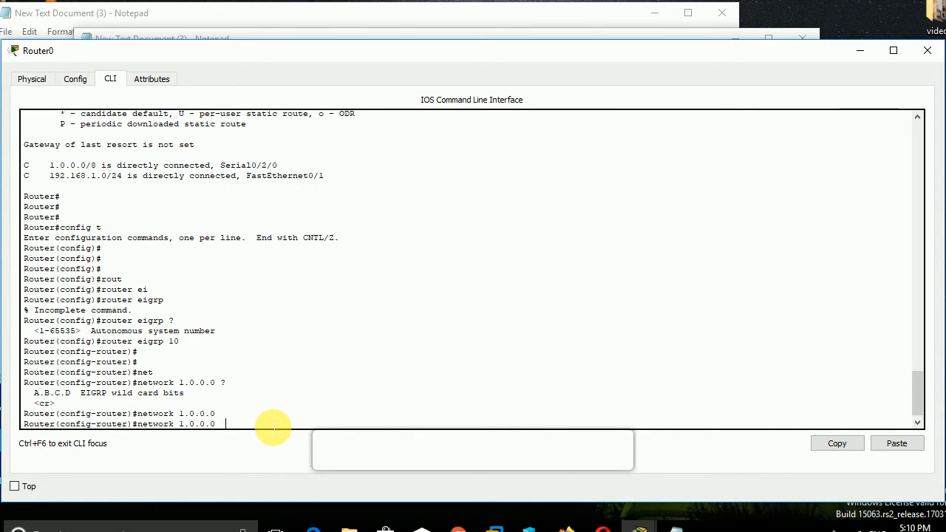
type("0.255.255 255")
key("Return")
key("Return")
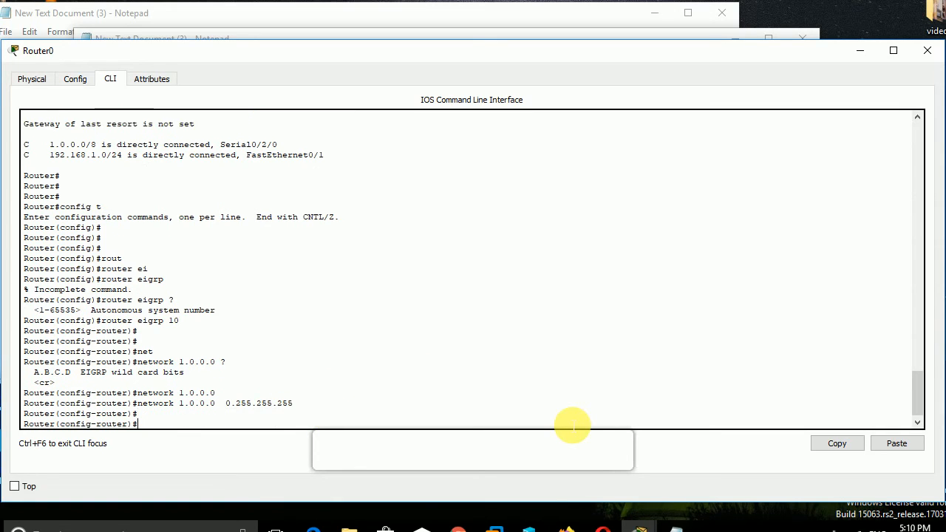
key("Return")
key("Return")
key("Return")
key("Return")
key("Return")
- Advertise network 192.168.1.0 with wildcard mask 0.0.0.255 in Router0's EIGRP 10 process
type("ne")
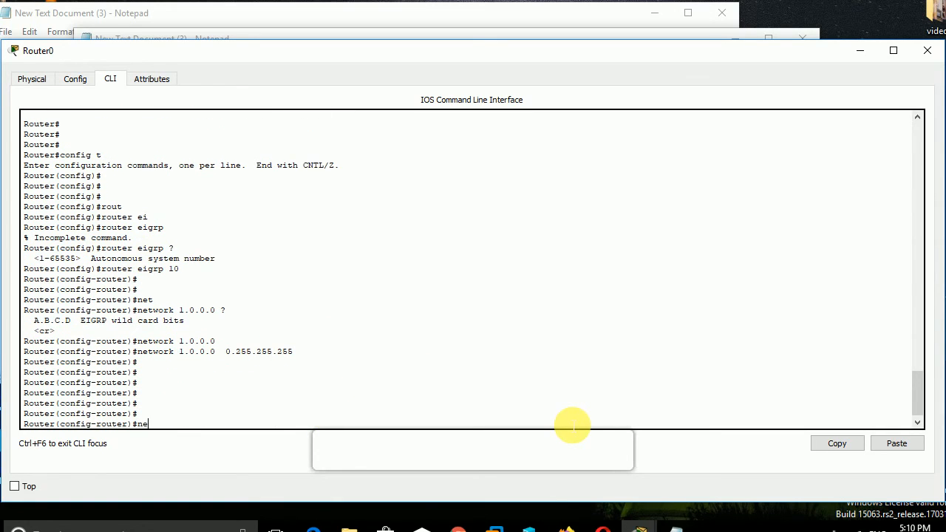
type("t")
key("Tab")
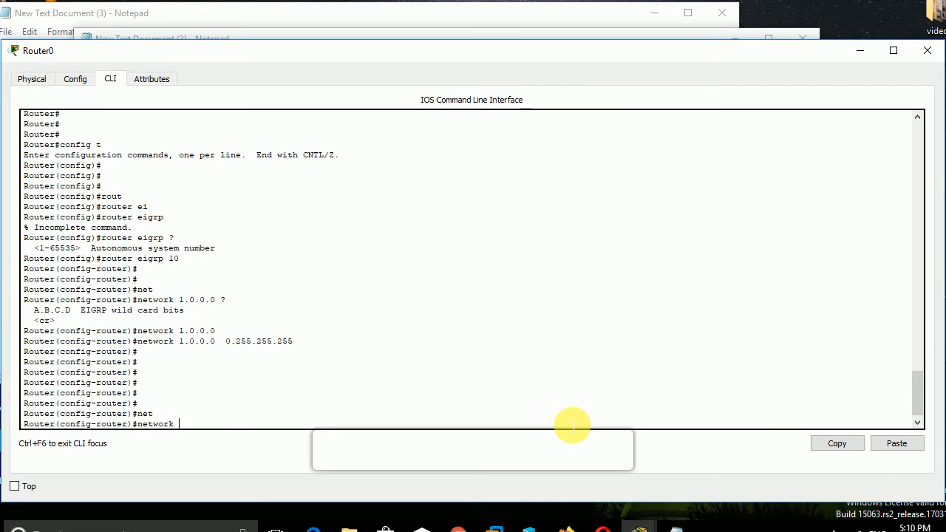
type("192.168.1.0 0.0.0.255")
key("Return")
key("Return")
key("Return")
key("Return")
key("Return")
- Return Router0 to privileged EXEC mode and minimize its window
key("ctrl+z")
key("Return")
key("Return")
key("Return")
key("Return")
key("Return")
key("Return")
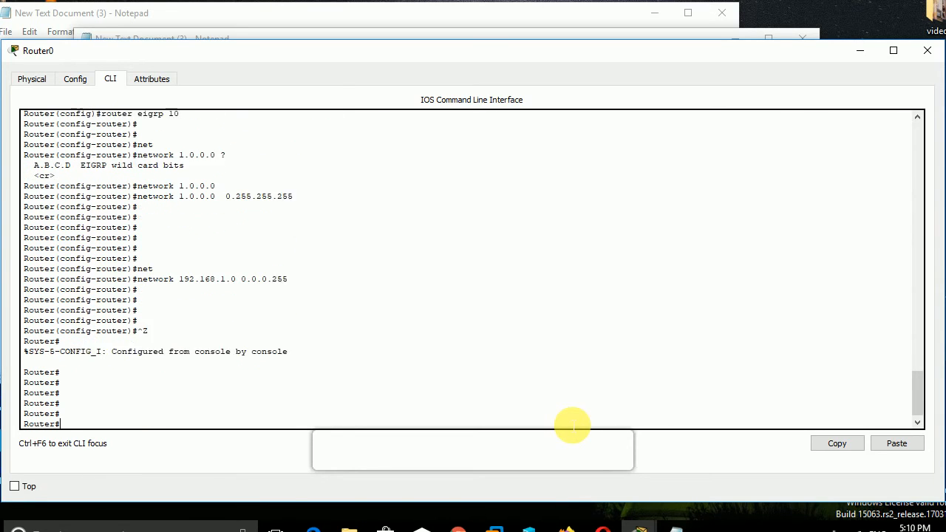
key("Return")
key("Return")
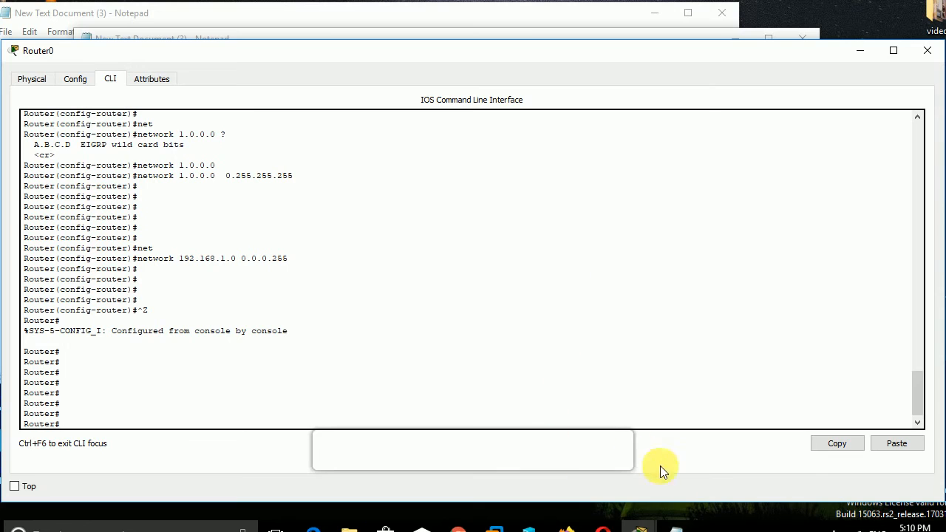
mouse_move(643, 526)
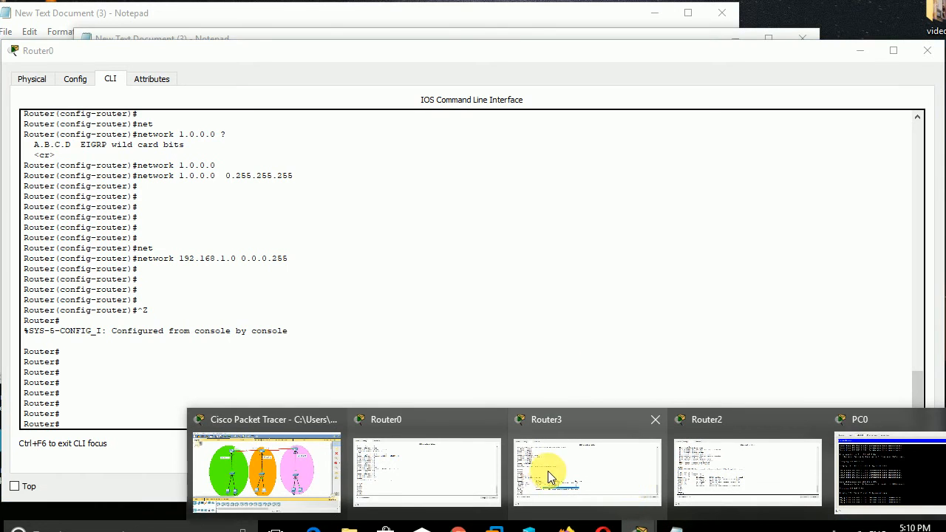
left_click(425, 450)
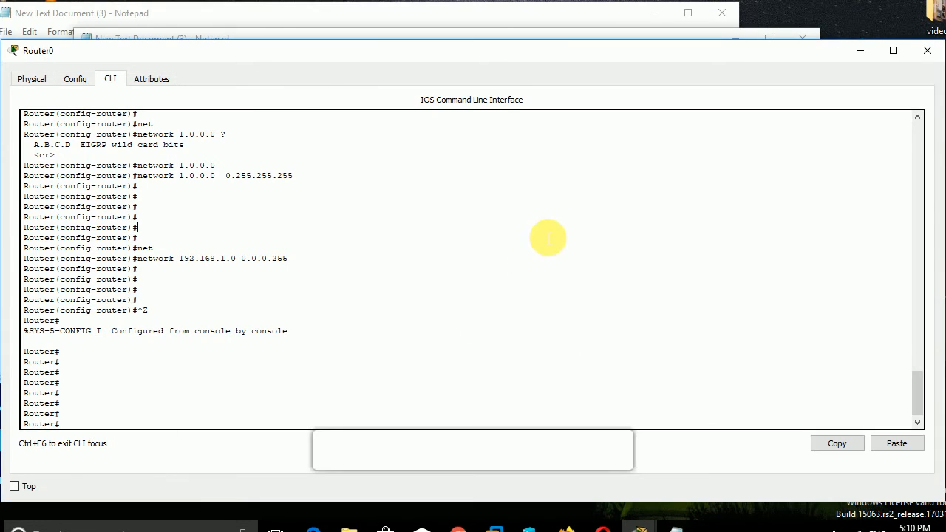
left_click(857, 50)
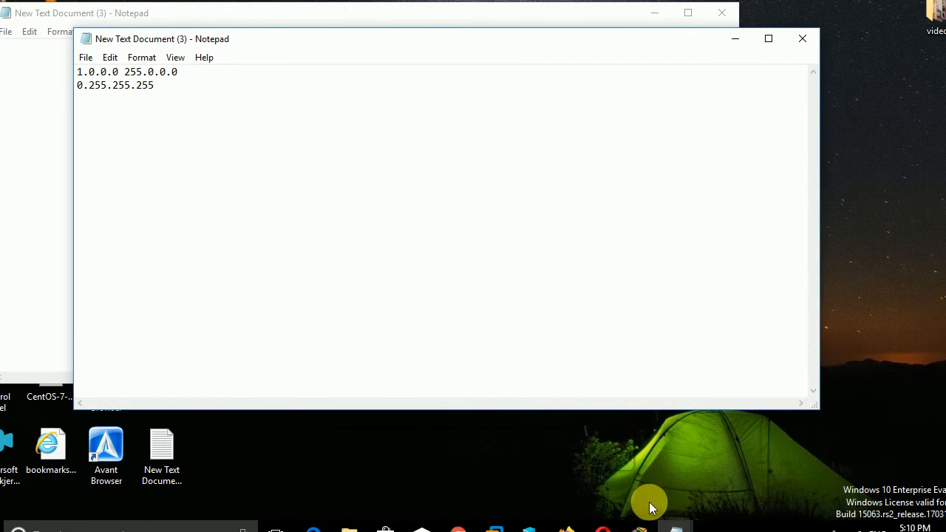
- Open Router3's command line from the topology and display its IP routing table with show ip route
mouse_move(639, 526)
left_click(331, 480)
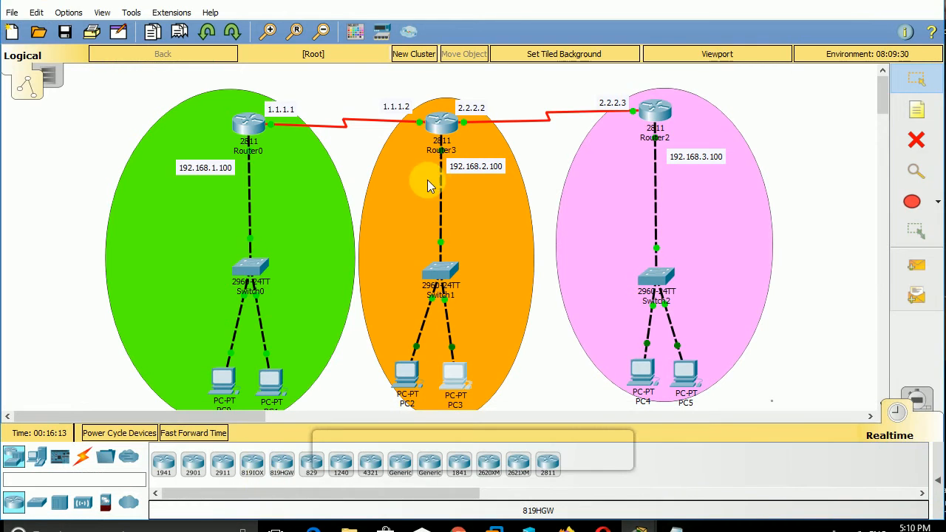
left_click(442, 120)
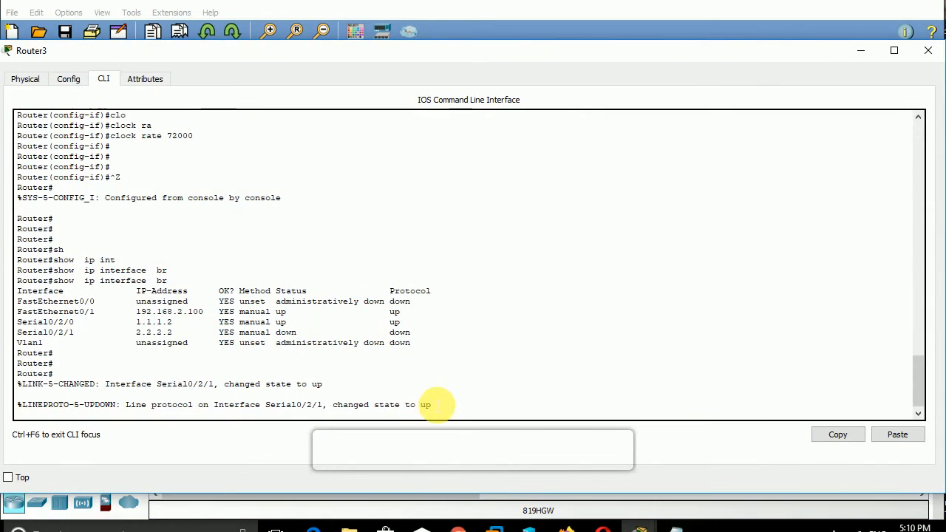
key("Return")
key("Return")
key("Return")
key("Return")
key("Return")
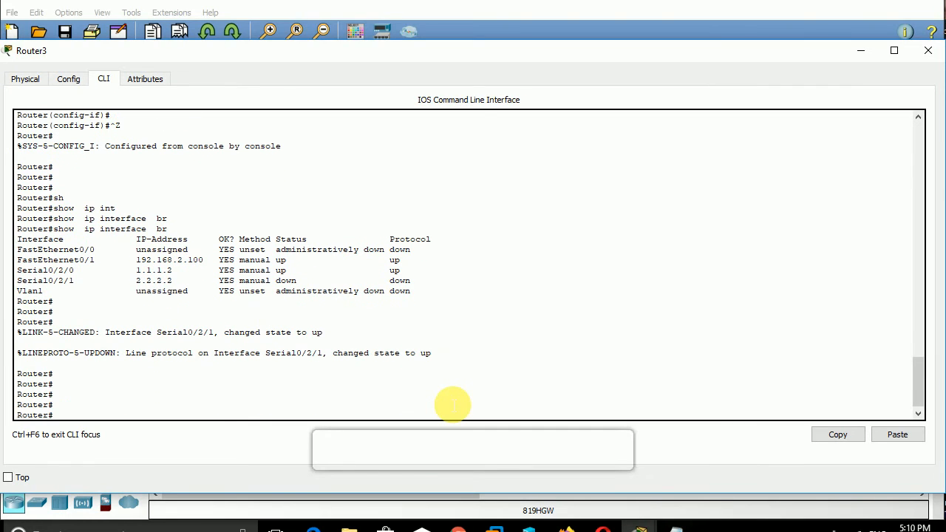
type("sh")
key("Tab")
type("i")
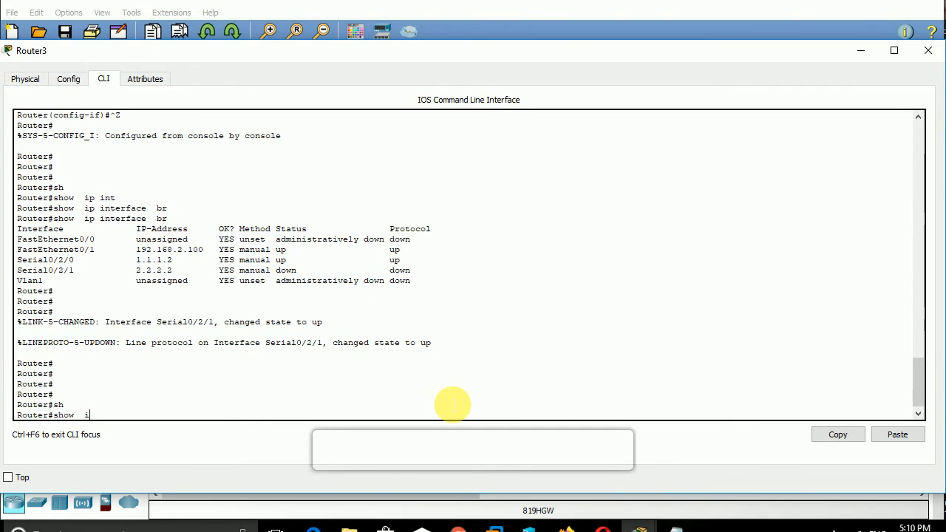
type("p rou")
key("Tab")
key("Return")
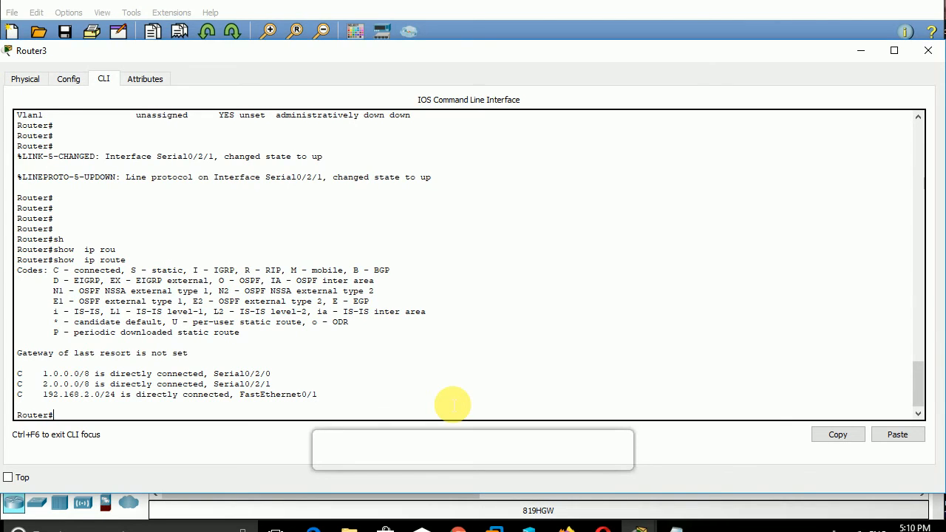
- Enter global configuration mode on Router3 and start EIGRP with autonomous system number 10
type("confi gt")
key("Return")
type("config t")
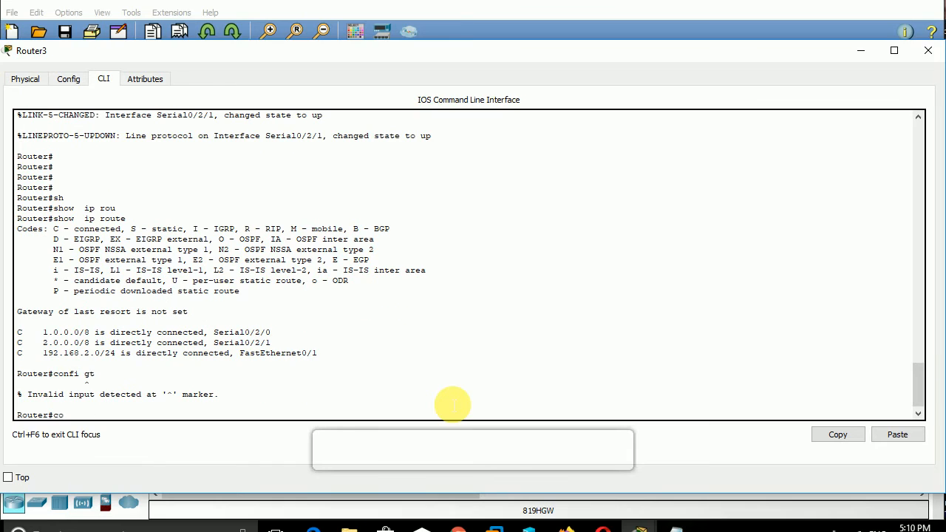
key("Return")
key("Return")
key("Return")
key("Return")
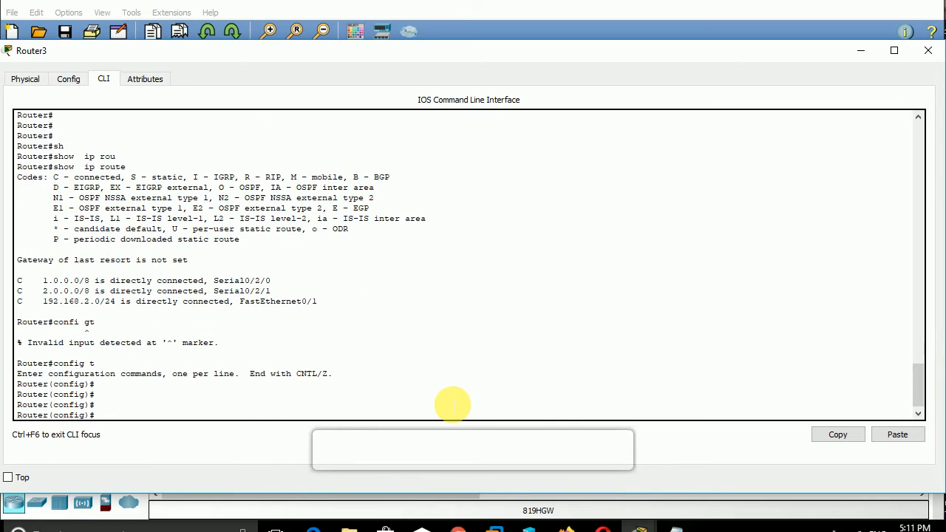
type("rou")
key("Tab")
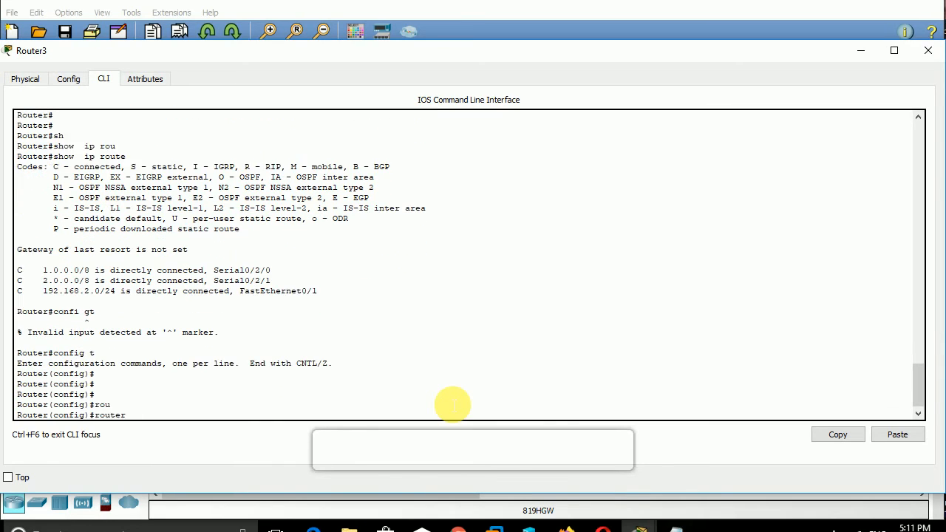
type("ei")
key("Tab")
type("10")
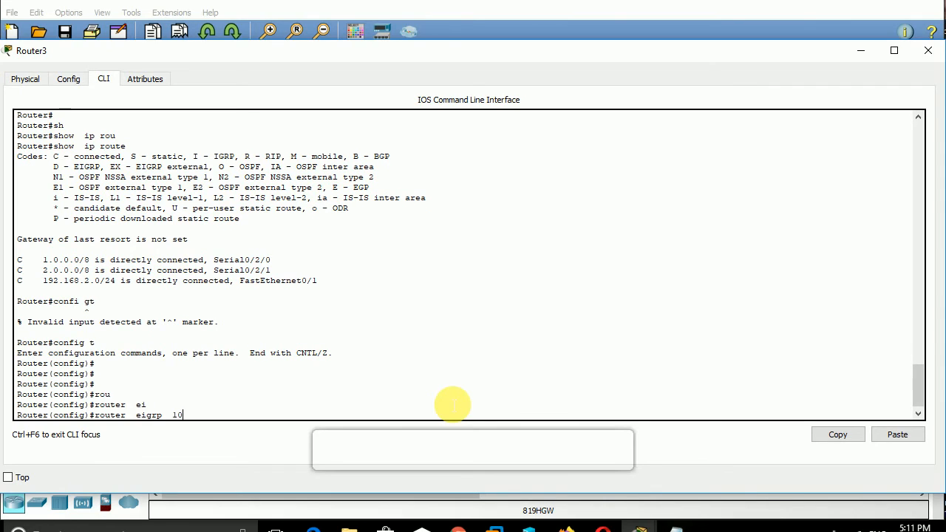
key("Return")
- Advertise network 1.0.0.0 with wildcard mask 0.255.255.255 in Router3's EIGRP 10 process
type("net")
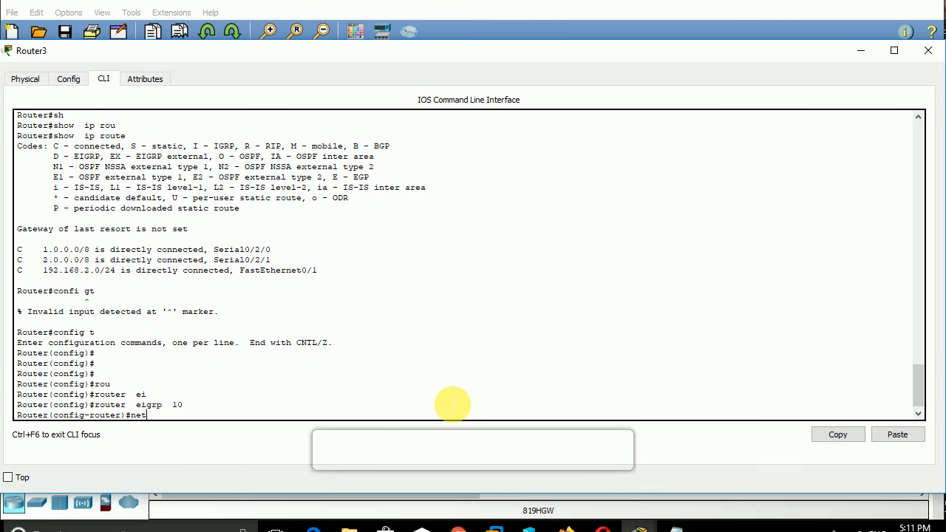
key("Tab")
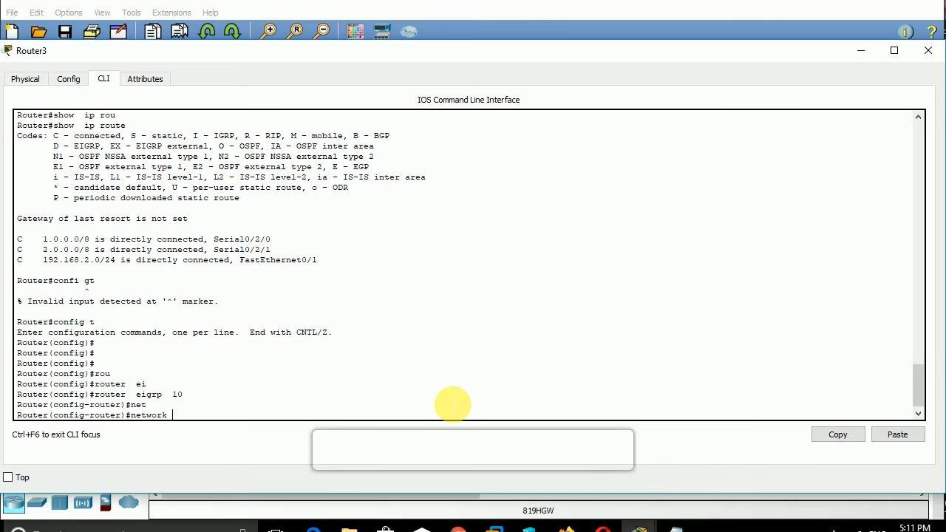
type("1.")
key("BackSpace")
key("BackSpace")
key("BackSpace")
type("0.0")
type("0.255.255.255")
key("Return")
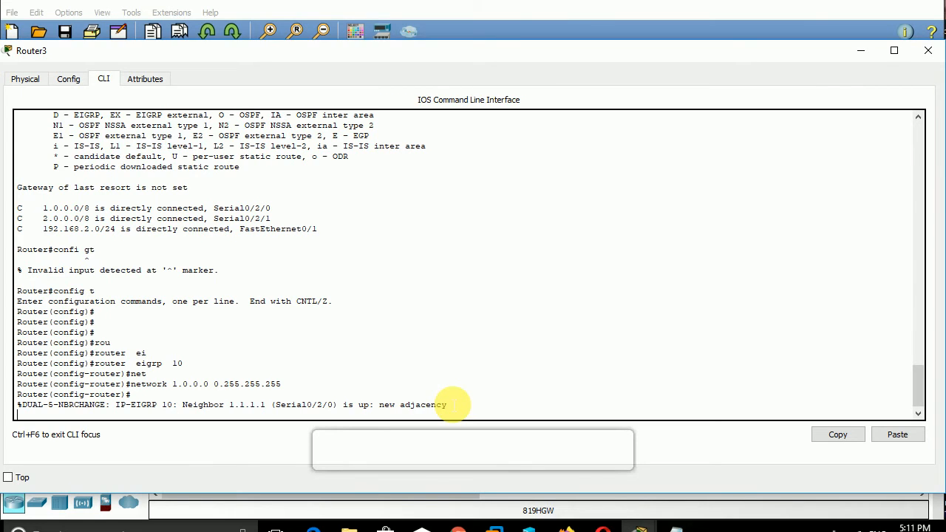
key("Return")
key("Return")
key("Return")
key("Return")
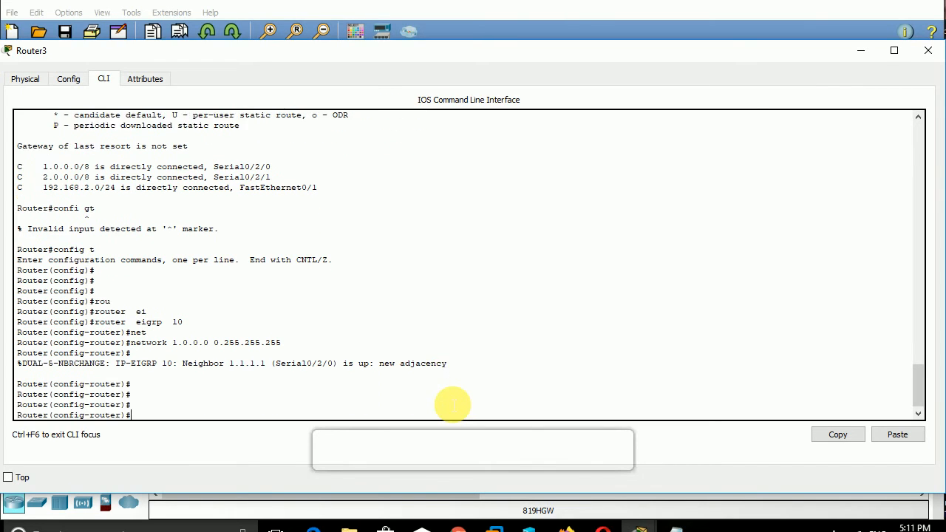
- Advertise network 2.0.0.0 with wildcard mask 0.255.255.255 in Router3's EIGRP 10 process
type("net")
key("Tab")
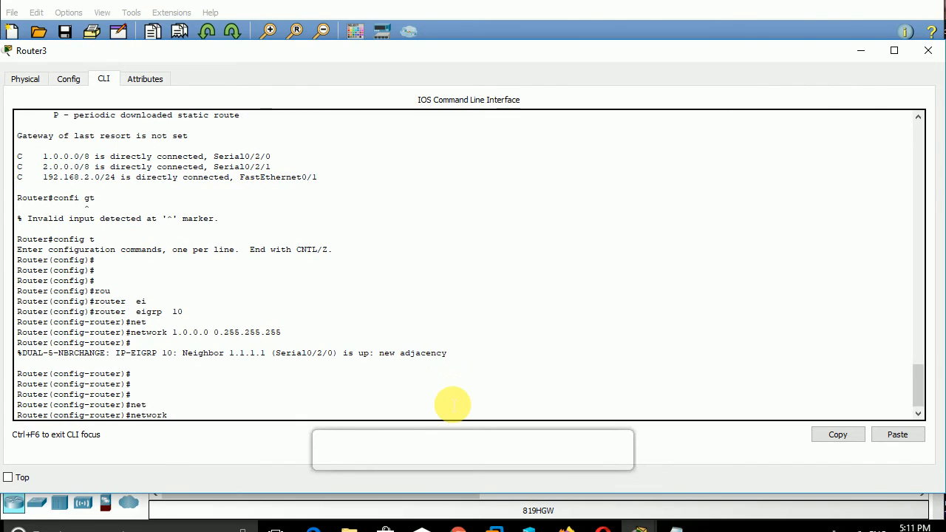
type("2.0.0.0 0.255.255.255")
key("Return")
key("Return")
key("Return")
key("Return")
- Advertise network 192.168.2.0 with wildcard mask 0.0.0.255 in Router3's EIGRP 10 process
type("nn")
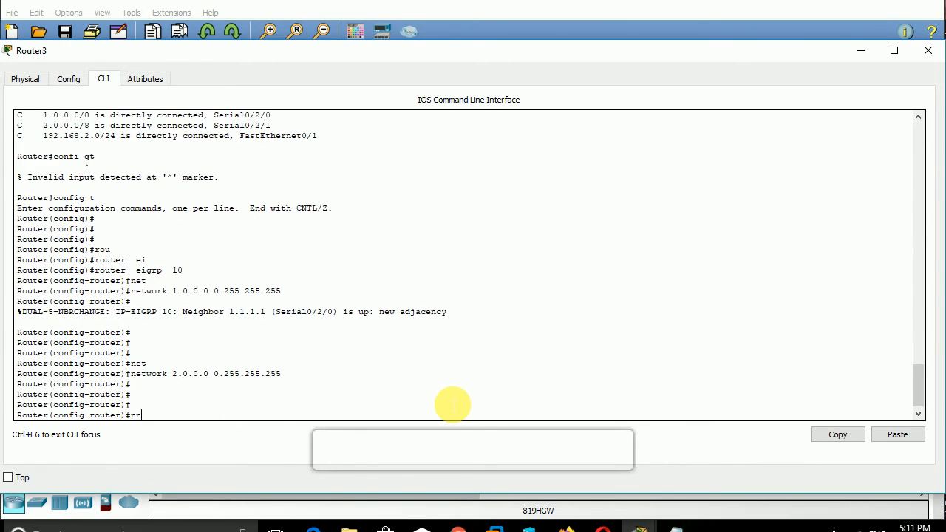
key("BackSpace")
type("et")
key("Tab")
type("192.16")
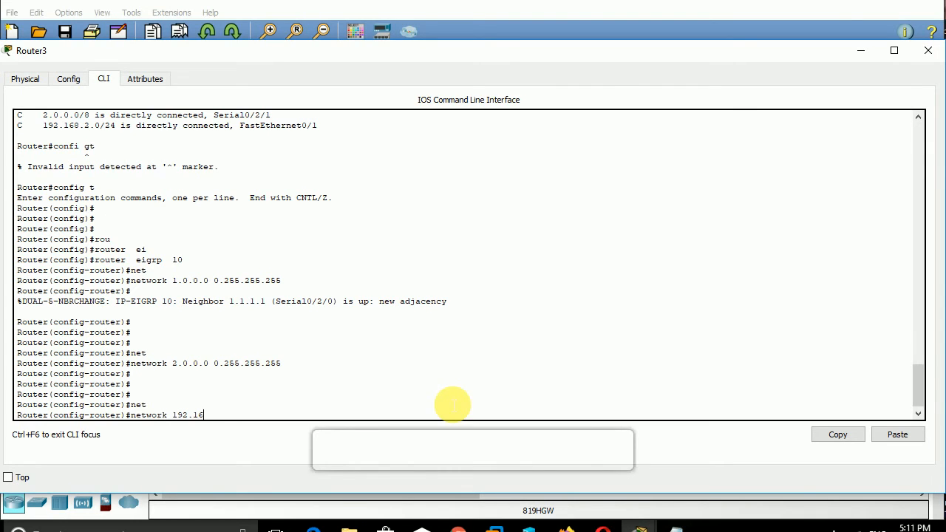
type("8.2.0 0.0.0.255")
key("Return")
key("Return")
key("Return")
key("Return")
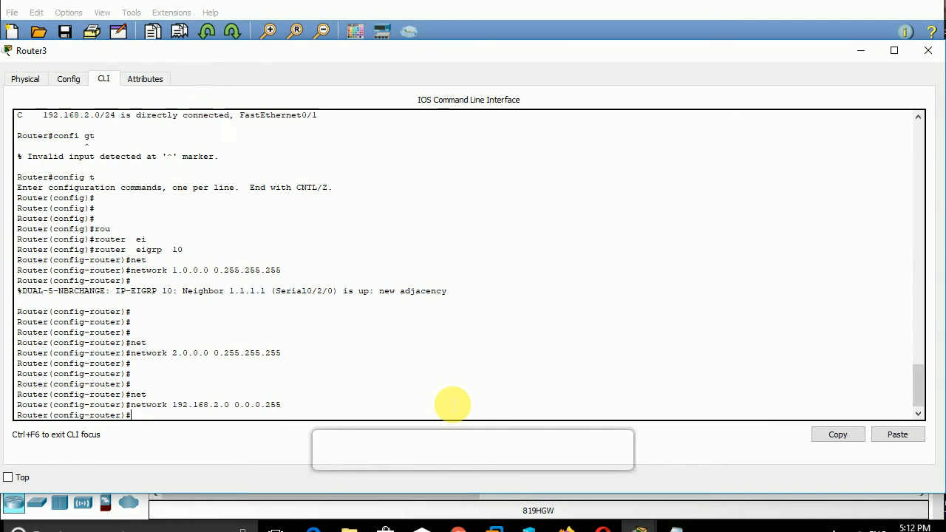
- Leave Router3's EIGRP configuration and return to privileged EXEC mode
key("ctrl+z")
key("Return")
key("Return")
key("Return")
key("Return")
key("Return")
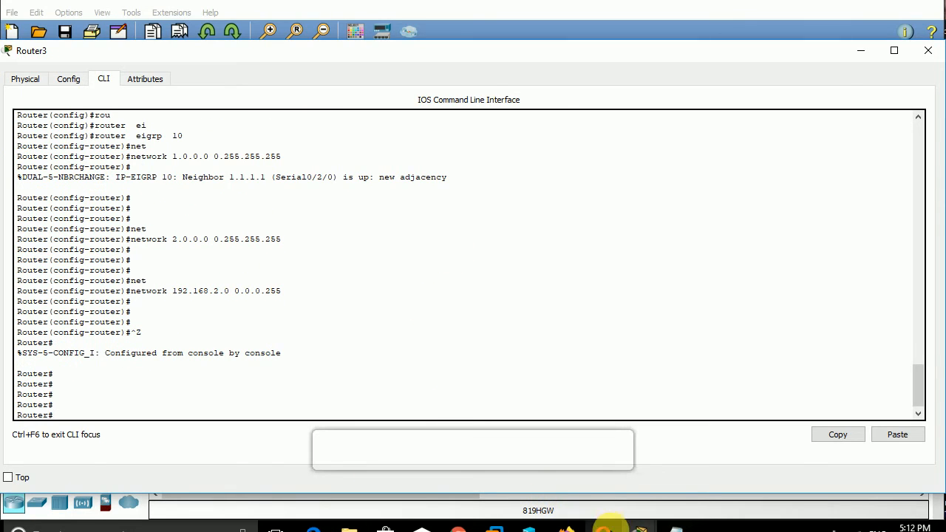
- Switch from Router3's console to Router2's command line by way of the network topology
mouse_move(613, 513)
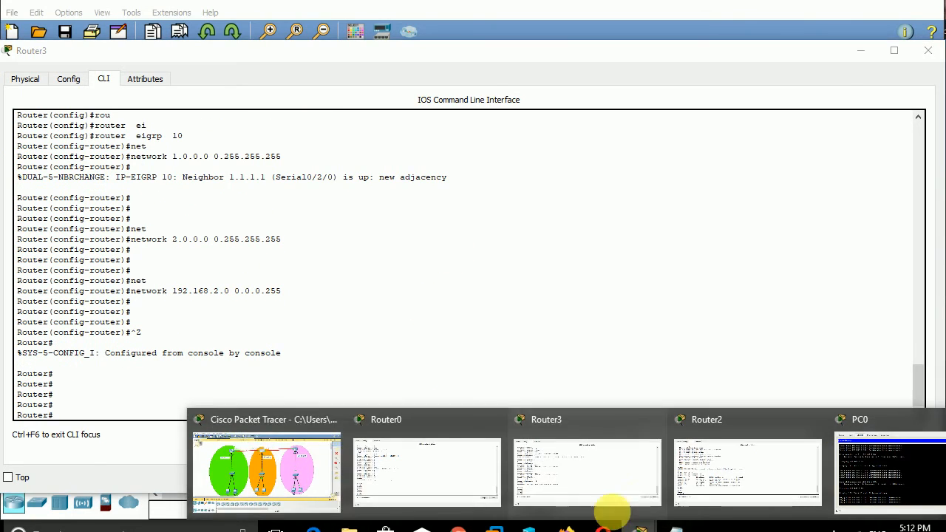
left_click(250, 449)
left_click(655, 114)
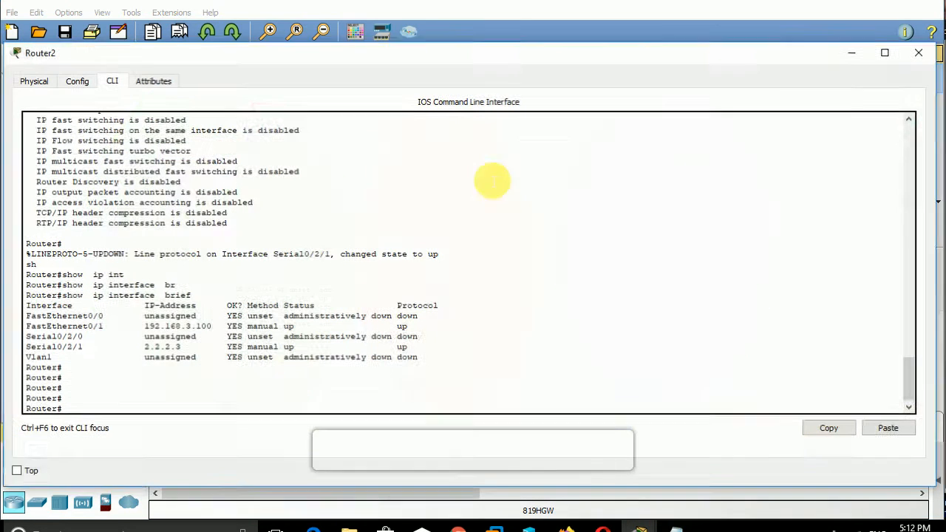
key("Return")
key("Return")
key("Return")
- Display Router2's IP routing table with show ip route to see its directly connected networks
type("hs")
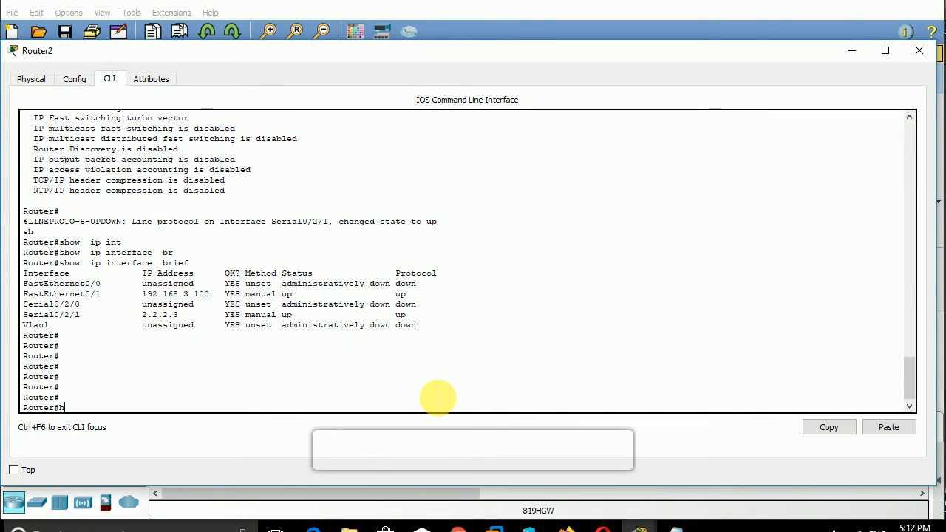
key("BackSpace")
key("BackSpace")
type("sh")
key("Tab")
type("i")
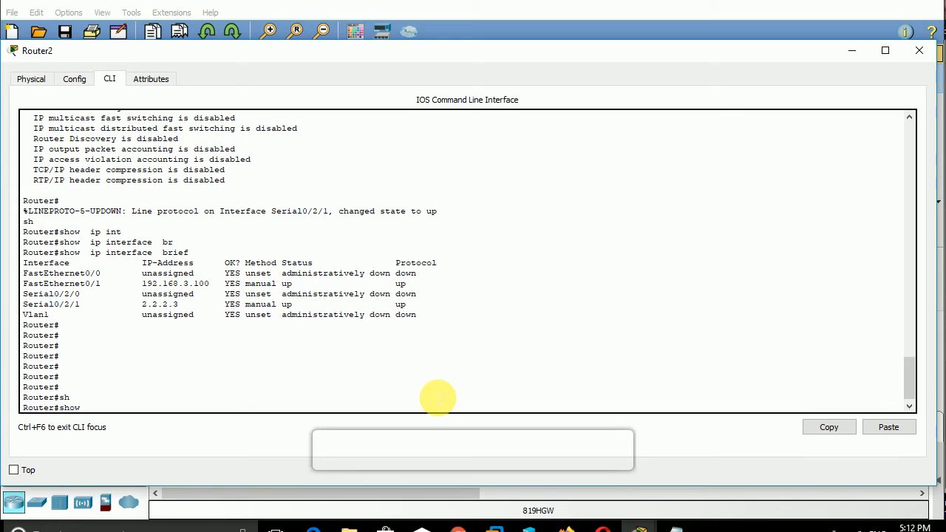
type("p rou")
key("Tab")
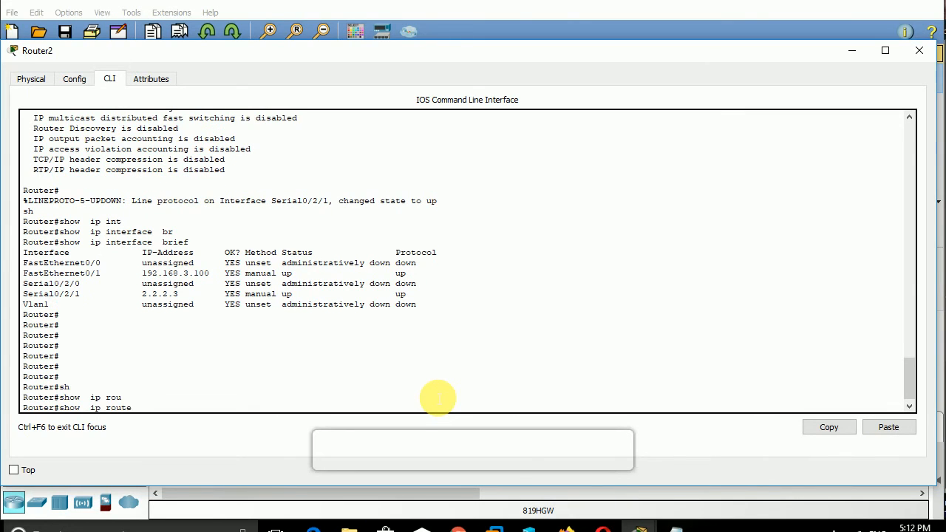
key("Return")
key("Return")
key("Return")
- Enter global configuration mode on Router2 with config t
type("c")
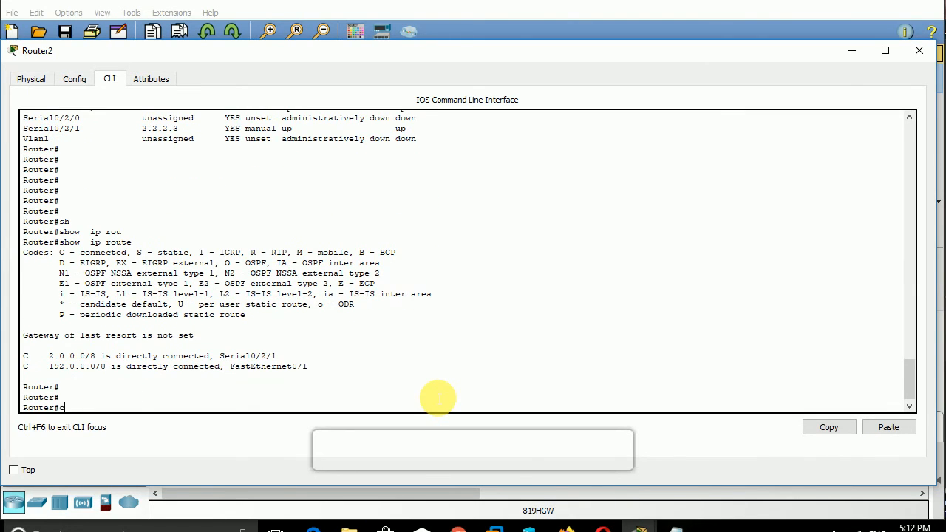
type("onfig t")
key("Return")
key("Return")
key("Return")
key("Return")
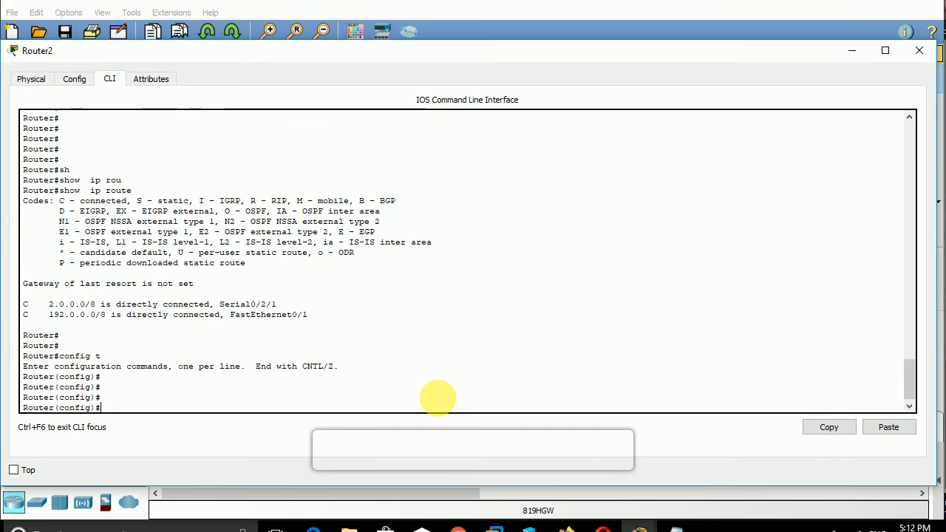
- Start the EIGRP routing process numbered 10 on Router2
type("rouu")
key("Tab")
key("BackSpace")
key("Tab")
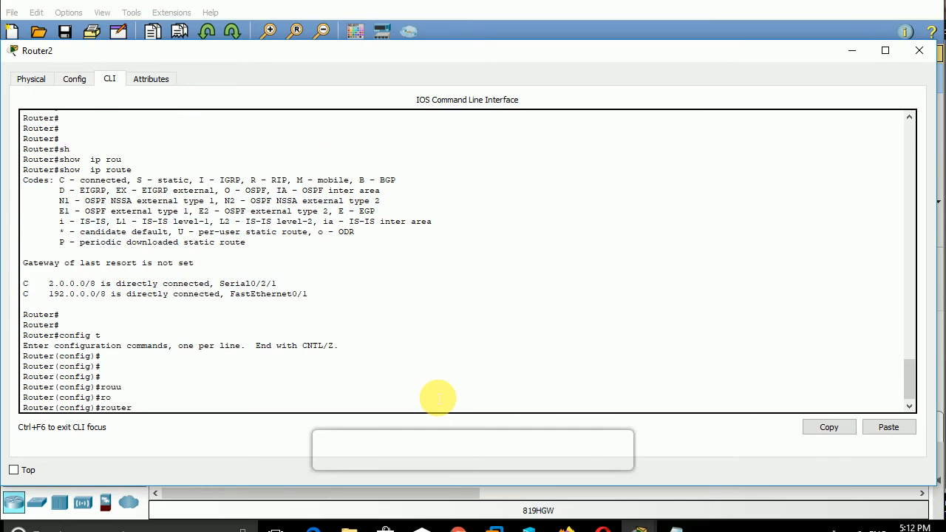
type("ei")
key("Tab")
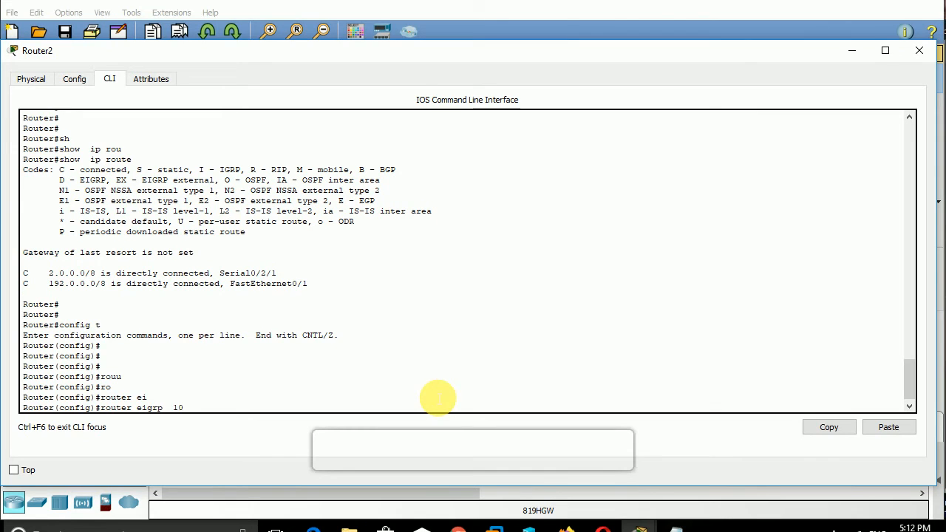
type("10")
key("Return")
key("Return")
key("Return")
key("Return")
- Advertise network 2.0.0.0 with wildcard mask 0.255.255.255 in Router2's EIGRP 10 process
type("net")
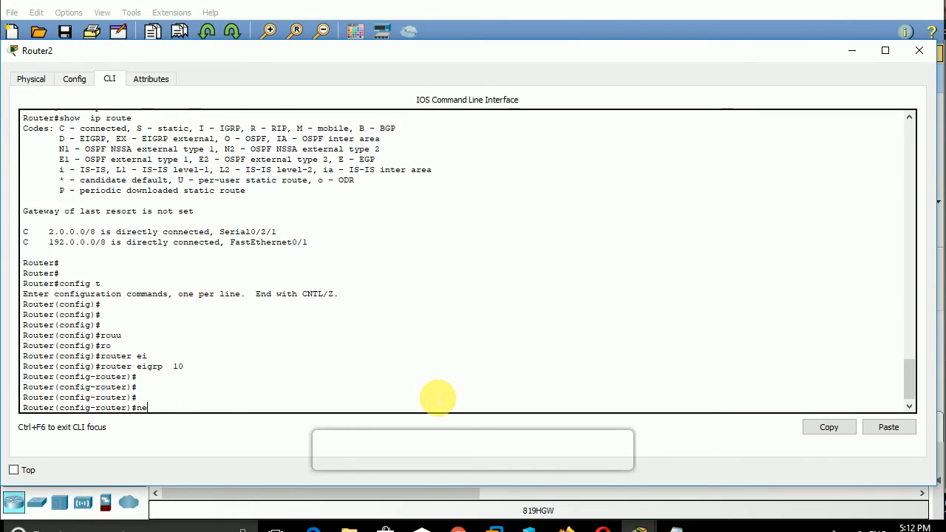
key("Tab")
type("2.")
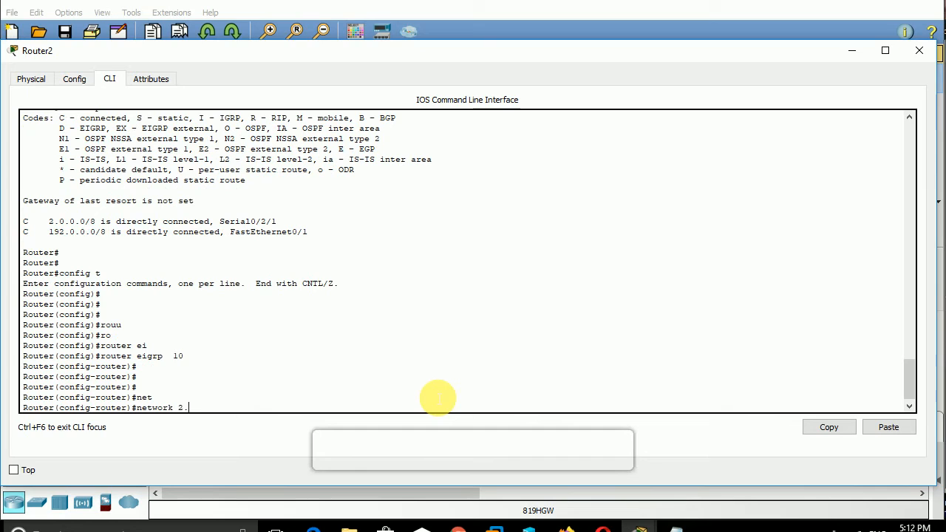
type("0.0.0")
type("0.255.255.255")
key("Return")
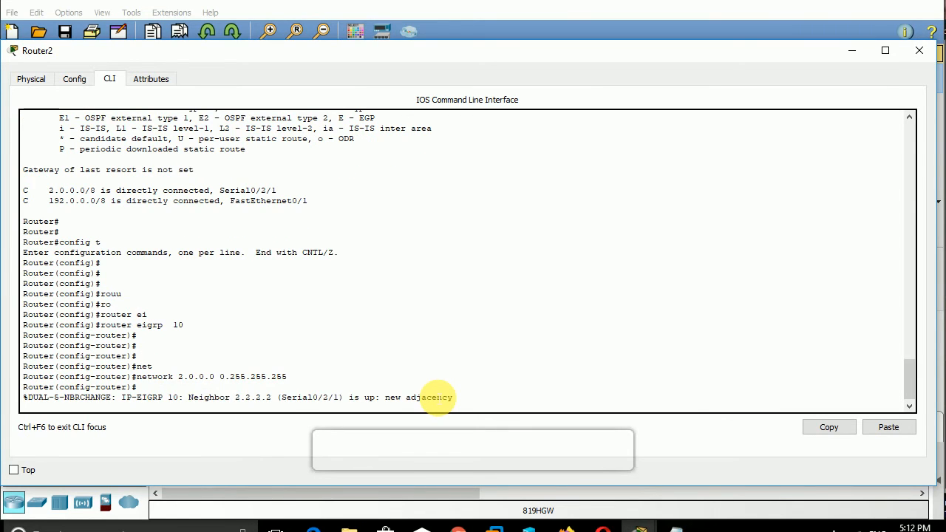
key("Return")
- Advertise network 192.168.3.0 with wildcard mask 0.0.0.255 in Router2's EIGRP 10 process
type("net")
key("Tab")
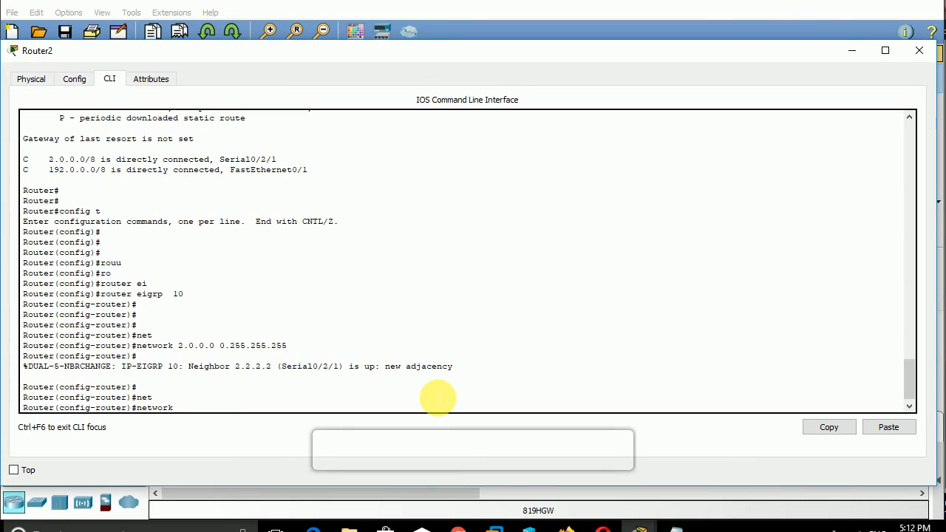
type("192.168.3.0 0.0.0.255")
key("Return")
key("Return")
key("Return")
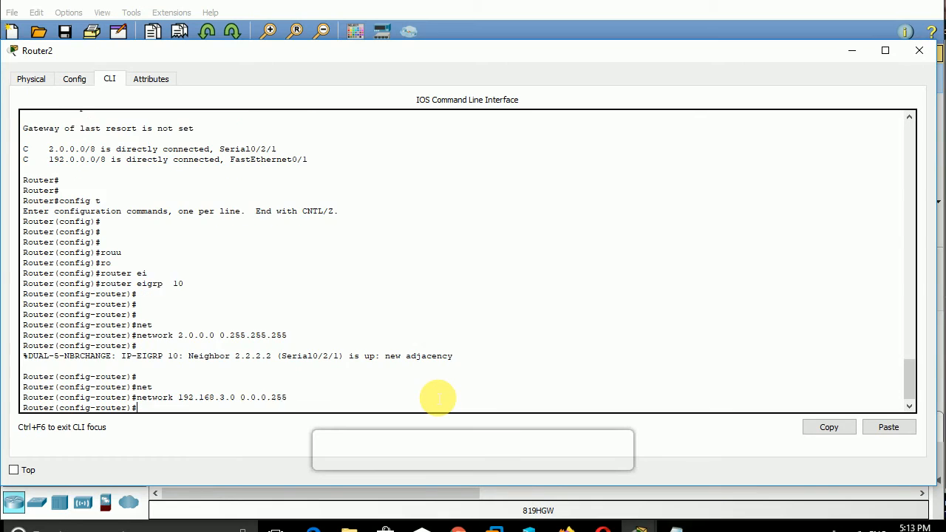
- Leave Router2's EIGRP configuration and return to privileged EXEC mode
key("ctrl+z")
key("Return")
key("Return")
key("Return")
key("Return")
key("Return")
key("Return")
- Run show ip route on Router2 to check its routing table with EIGRP configured
type("sh")
key("Tab")
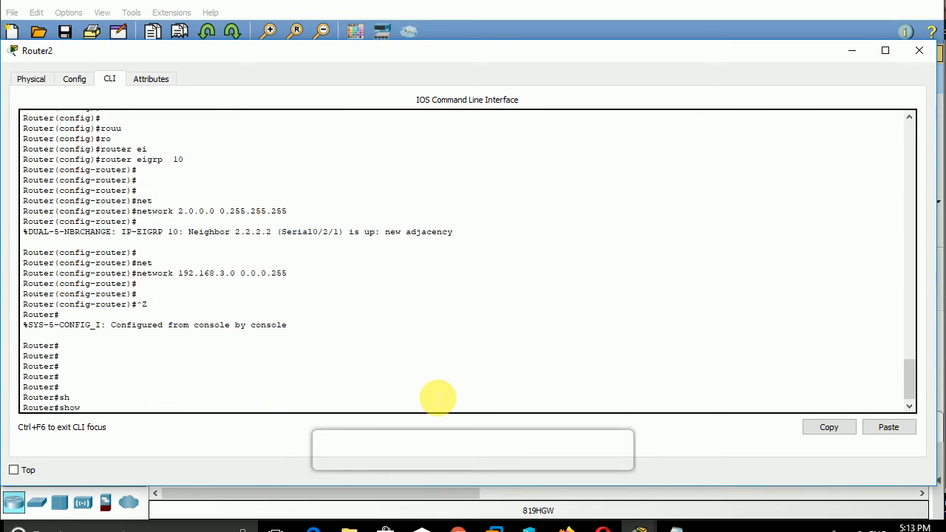
type("ip rou")
key("Tab")
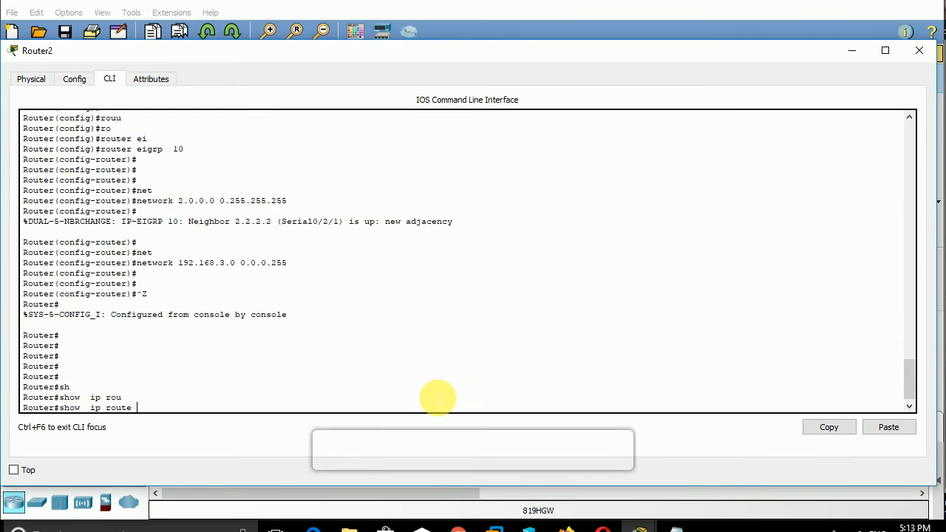
key("Return")
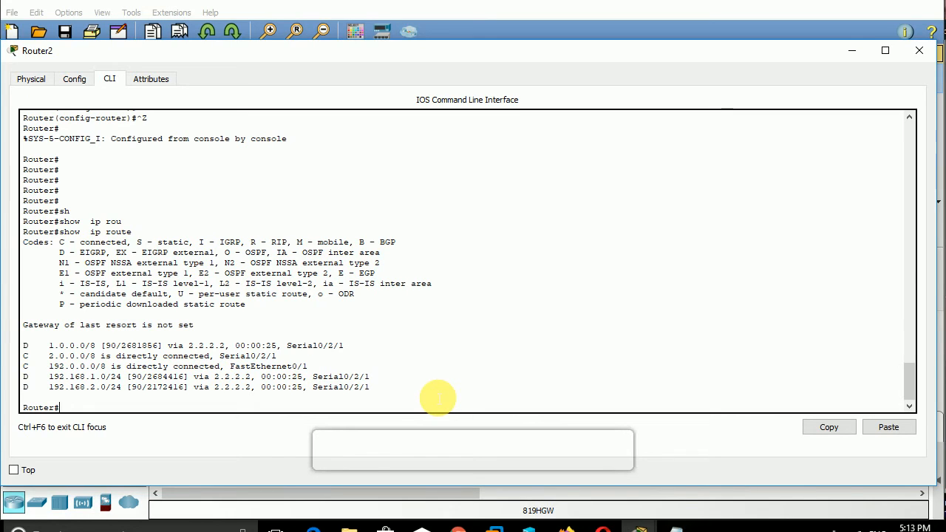
- Examine the D-coded EIGRP entries in Router2's routing table, including their destination networks, next hops and exit interface
left_click_drag(24, 346, 30, 348)
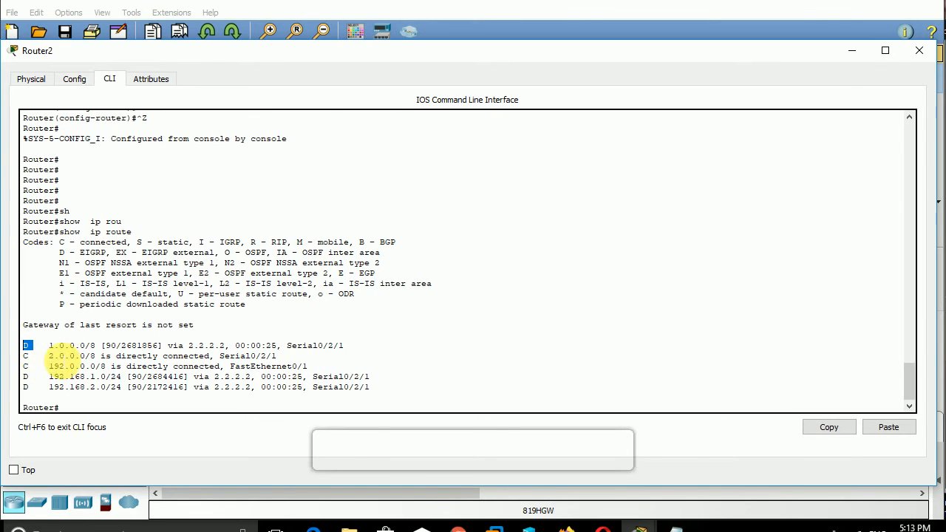
triple_click(29, 356)
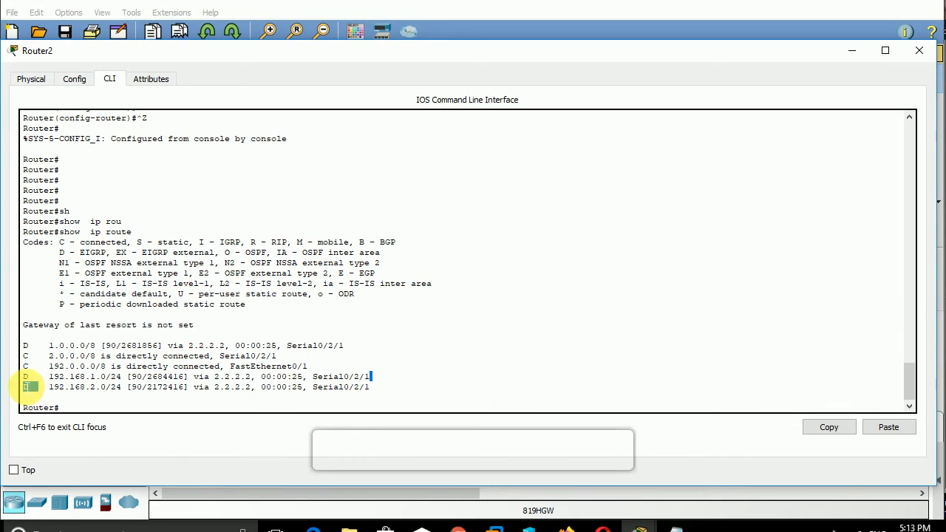
triple_click(24, 378)
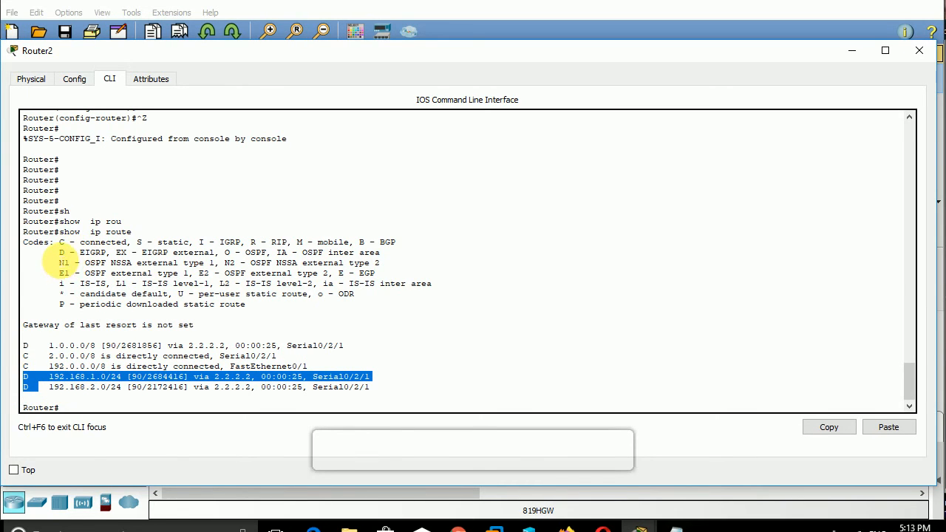
left_click_drag(101, 253, 74, 253)
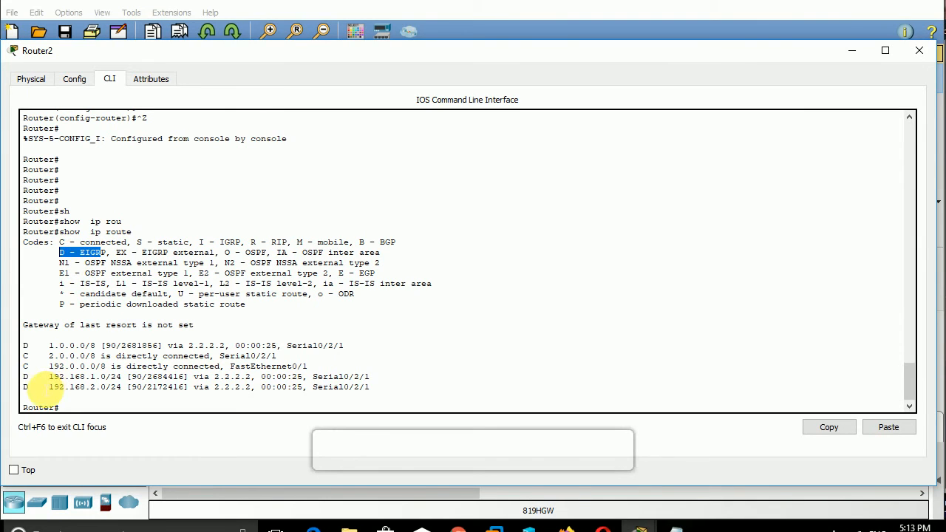
left_click_drag(34, 389, 116, 389)
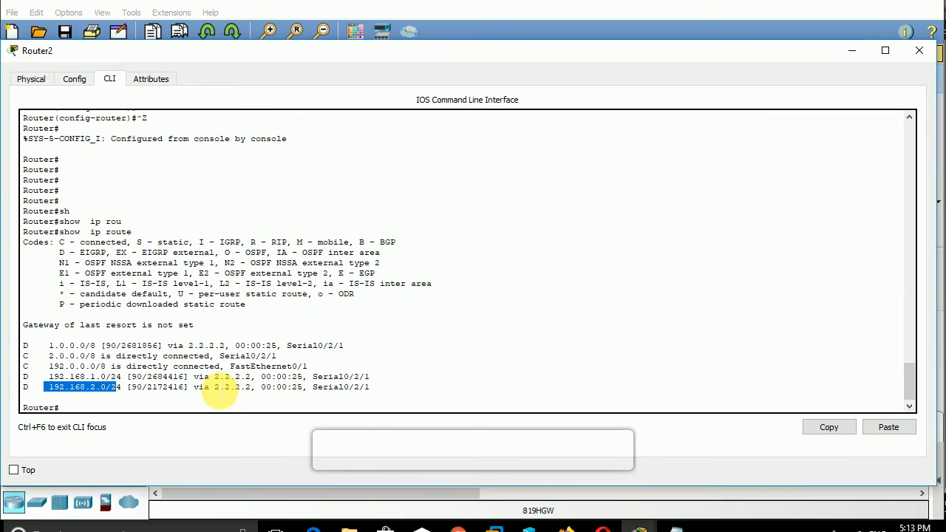
left_click_drag(214, 387, 246, 387)
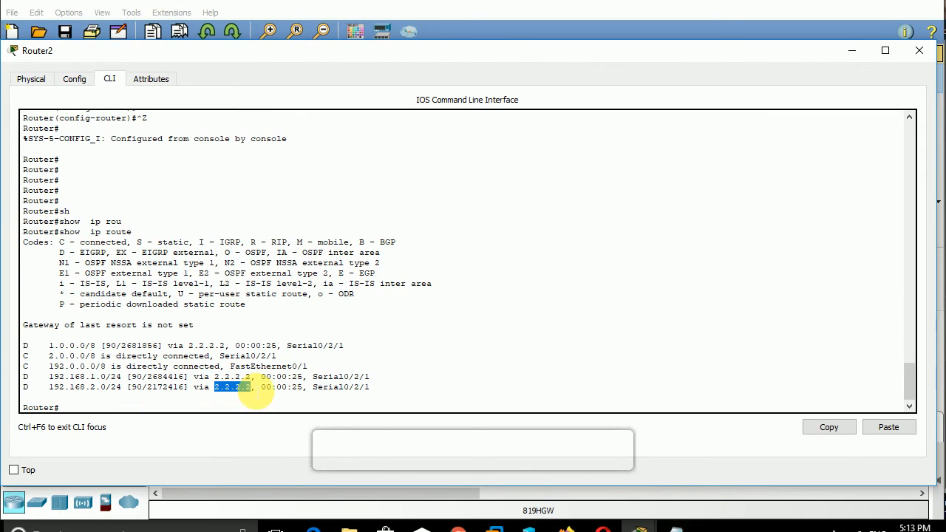
left_click_drag(313, 387, 382, 398)
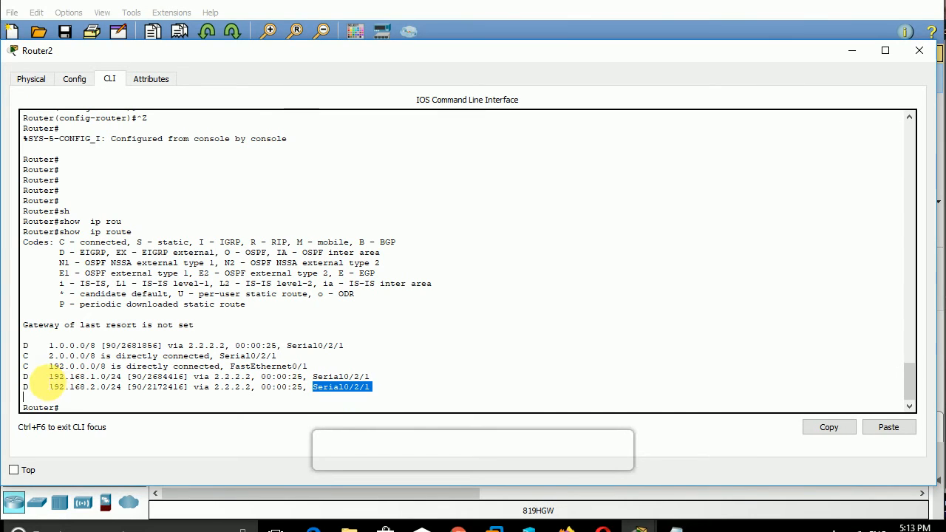
left_click_drag(44, 377, 129, 384)
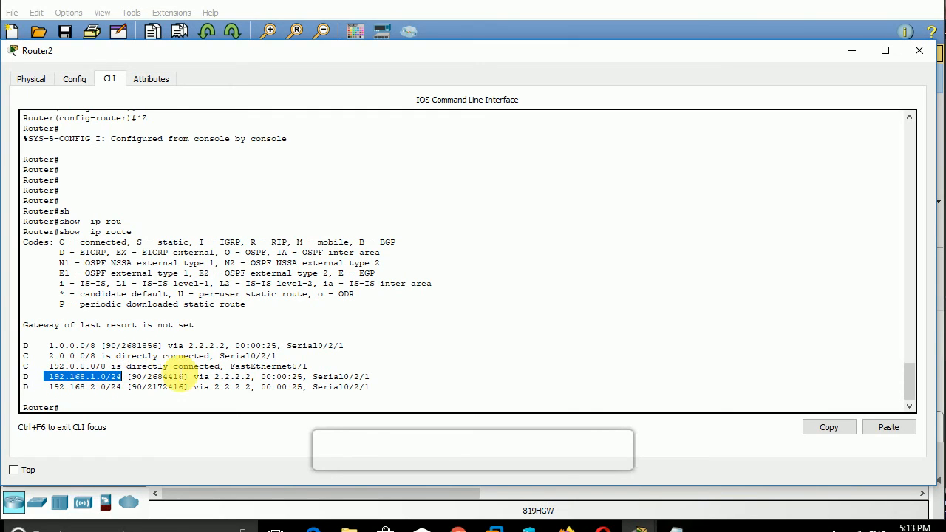
left_click_drag(189, 380, 253, 385)
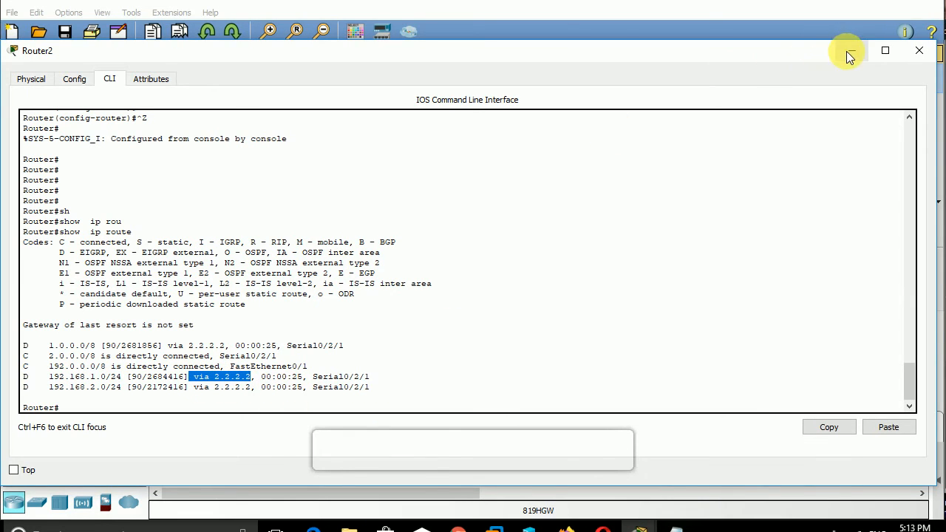
- Close Router2's window and open Router0's command line from the topology
left_click(919, 50)
left_click(260, 111)
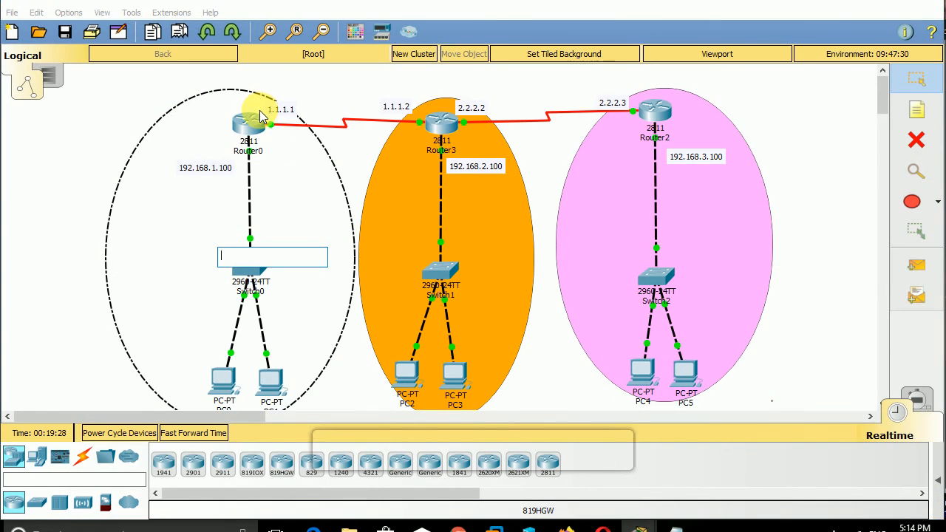
left_click(185, 218)
left_click(248, 126)
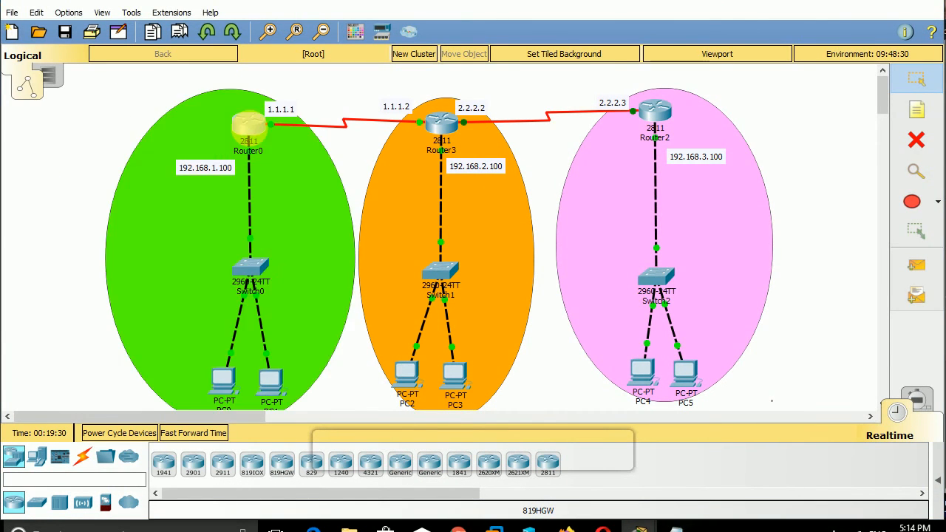
key("Return")
key("Return")
key("Return")
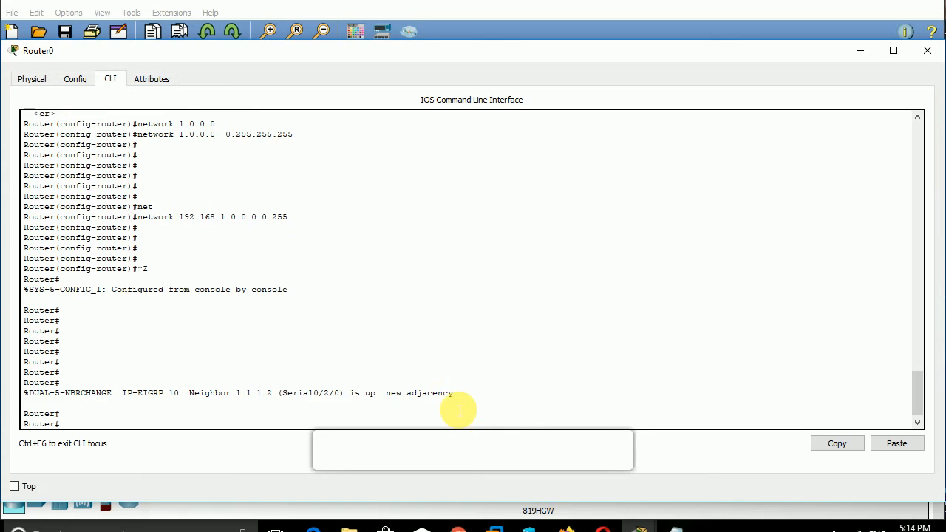
- Display Router0's IP routing table with show ip route and examine the 192.168.2.0/24 entry
type("sh")
key("Tab")
type("ip")
key("Tab")
type("rou")
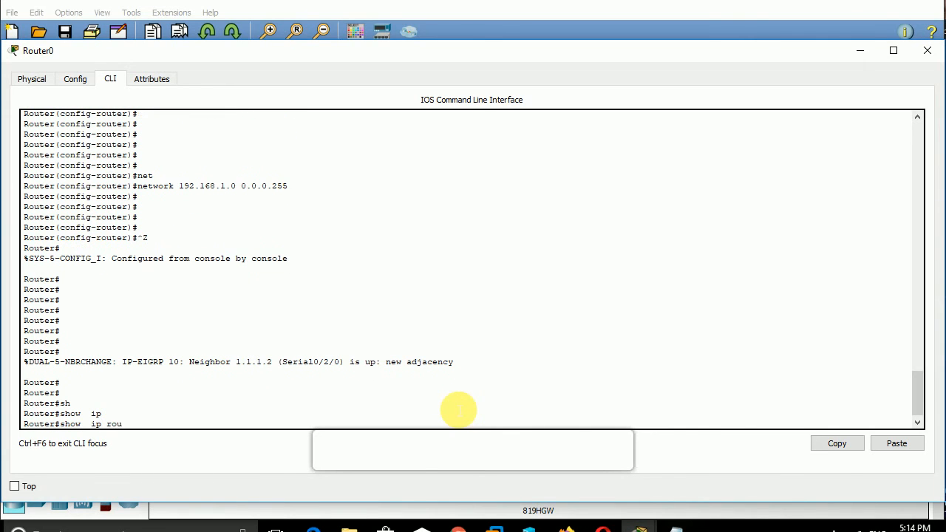
key("Tab")
key("Return")
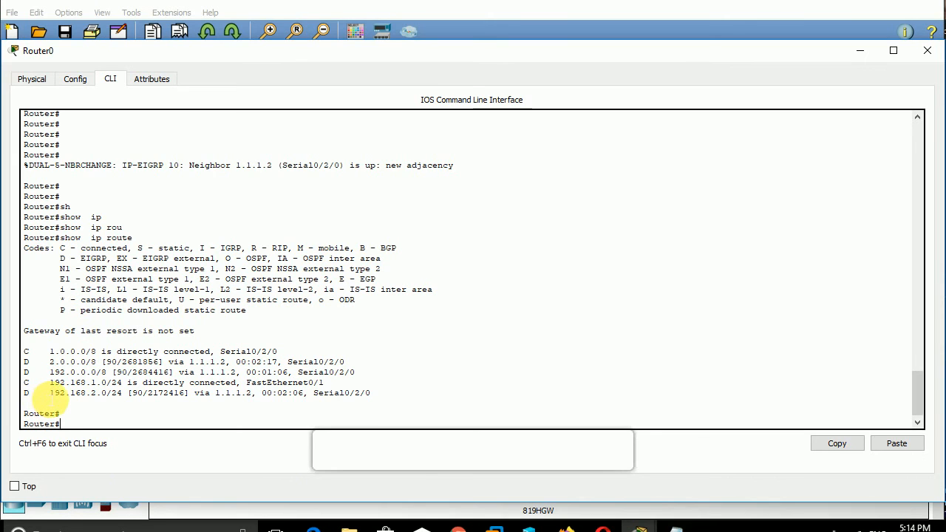
left_click_drag(49, 393, 255, 399)
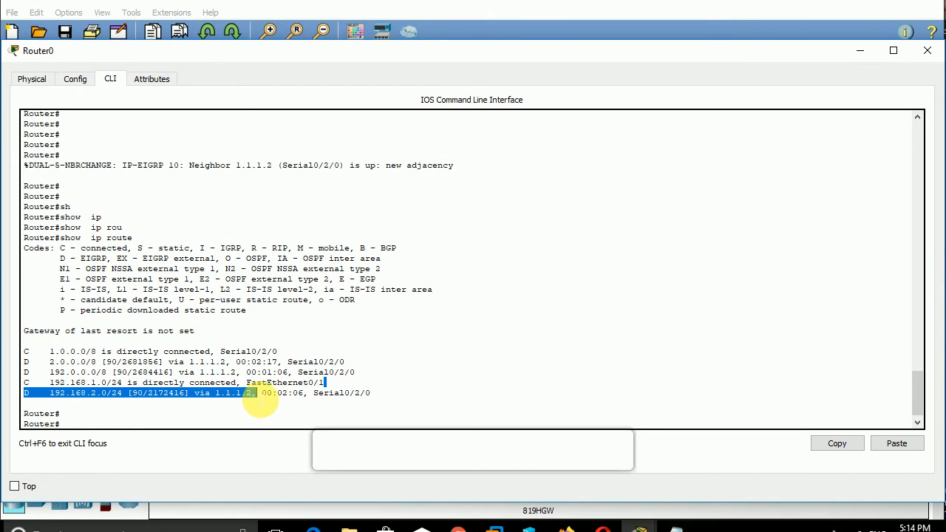
left_click(129, 433)
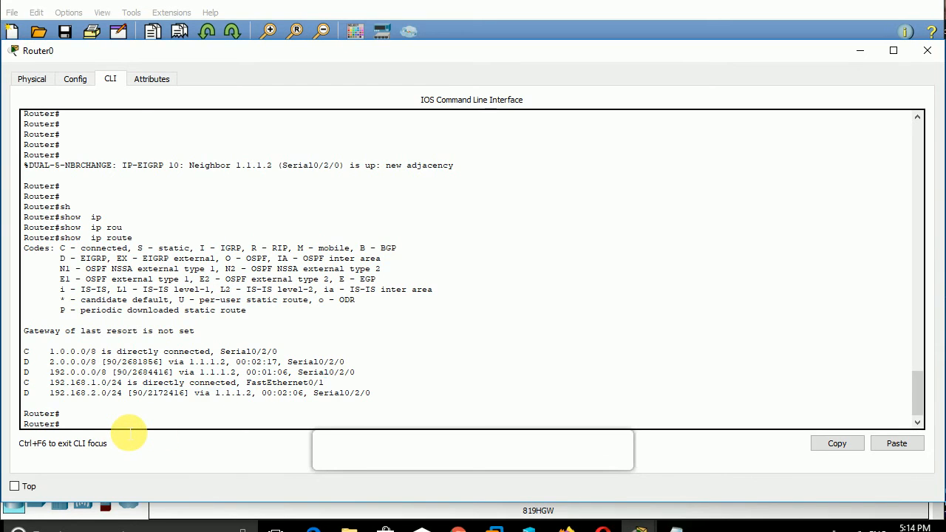
- Display only Router0's directly connected routes with show ip route connected
key("Return")
key("Return")
type("sh")
key("Tab")
type("ip")
key("Tab")
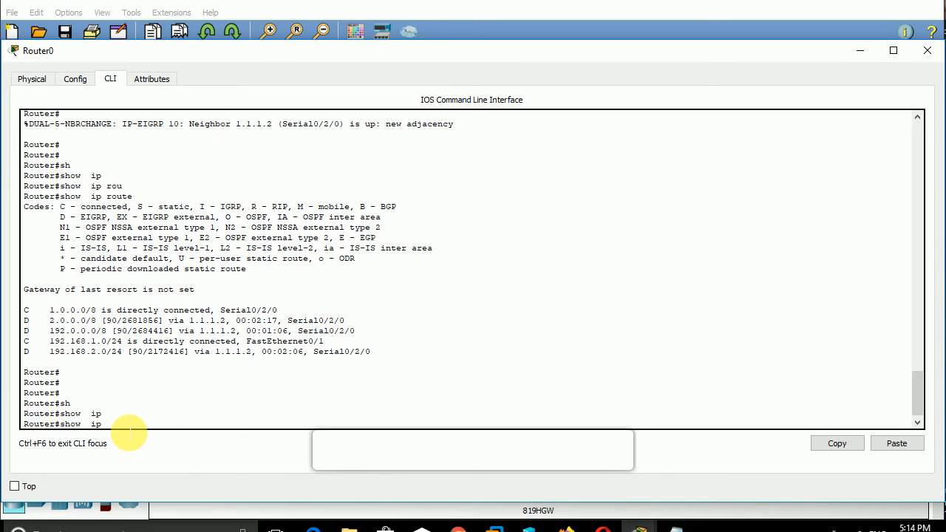
type("rou")
key("Tab")
type("con")
key("Tab")
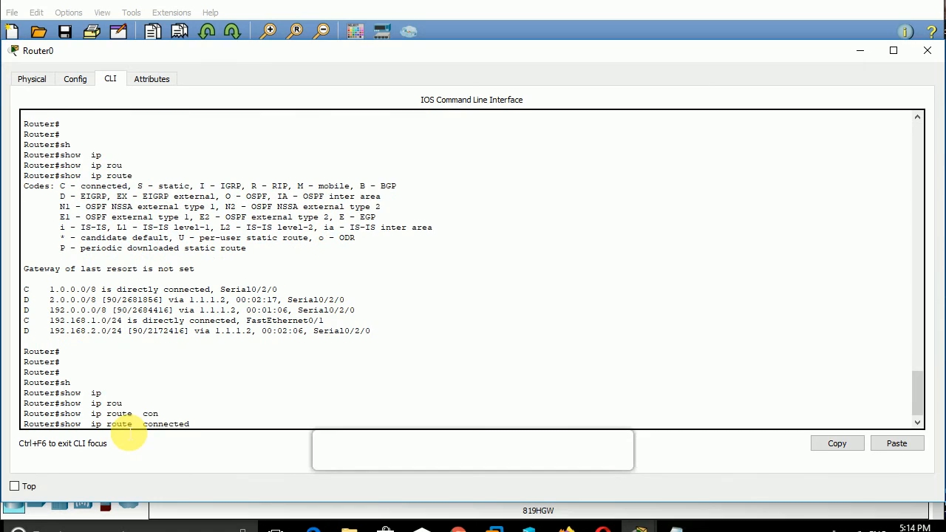
key("Return")
key("Return")
key("Return")
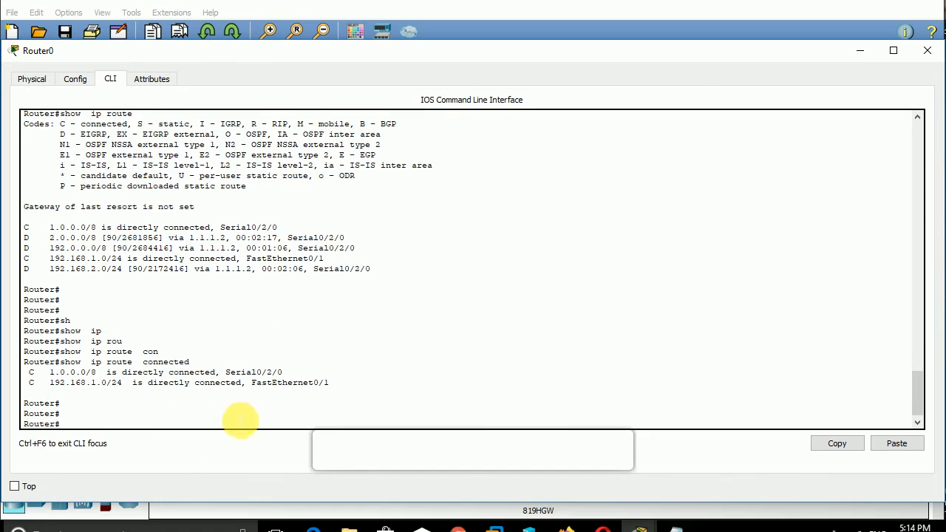
- Display only Router0's EIGRP-learned routes with show ip route eigrp
type("sh")
key("Tab")
type("i")
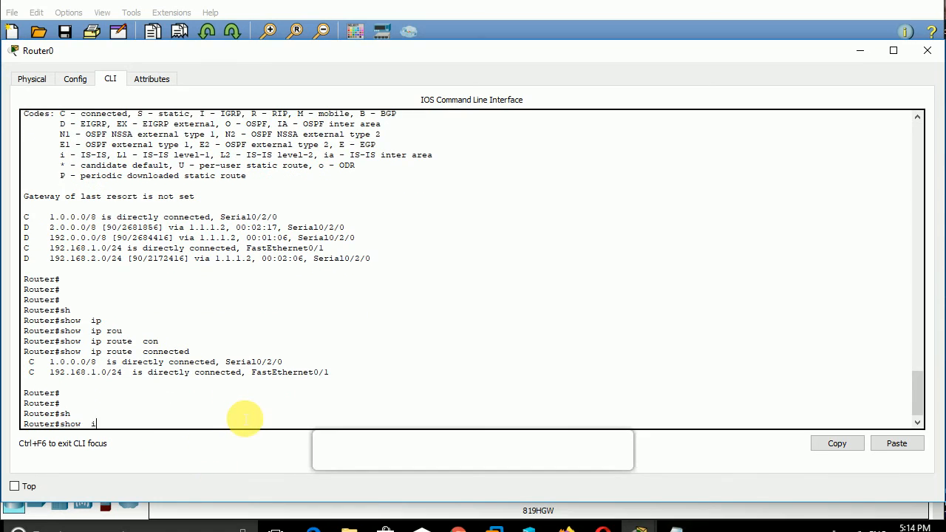
type("p rou")
key("Tab")
type("ei")
key("Tab")
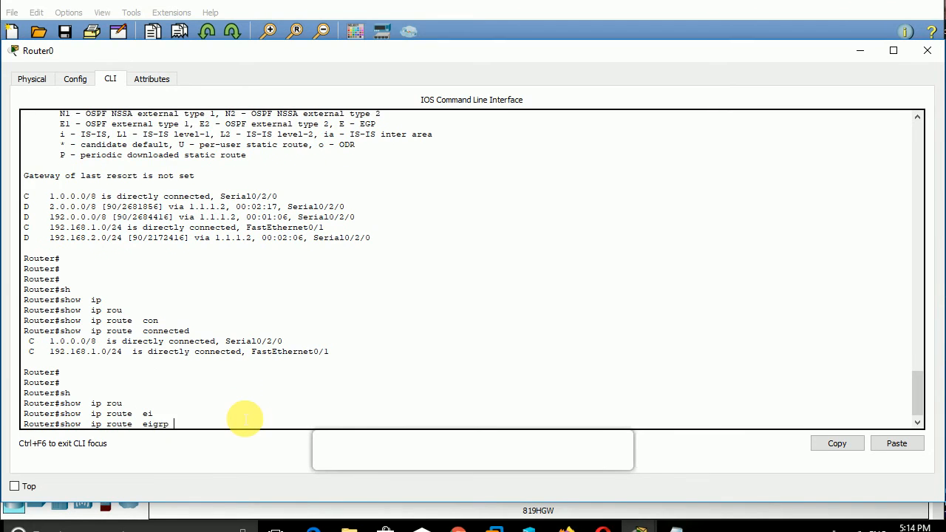
key("Return")
key("Return")
key("Return")
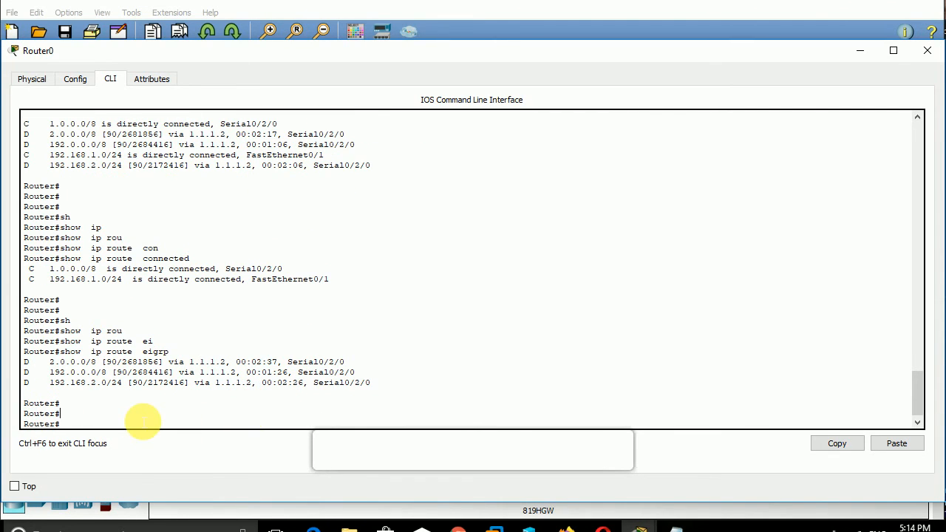
- Display Router0's complete routing table again with show ip route
type("sh")
key("Tab")
type("ip rou")
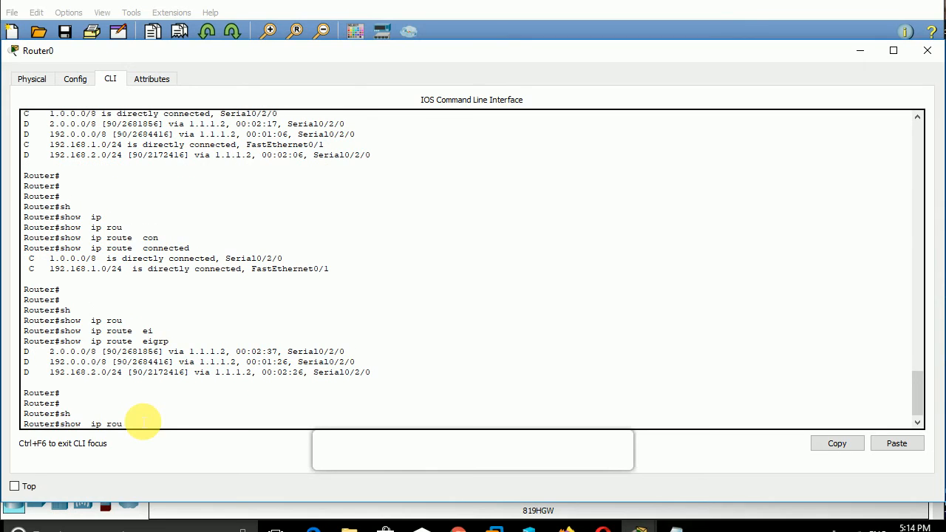
key("Tab")
key("Return")
key("Return")
key("Return")
key("Return")
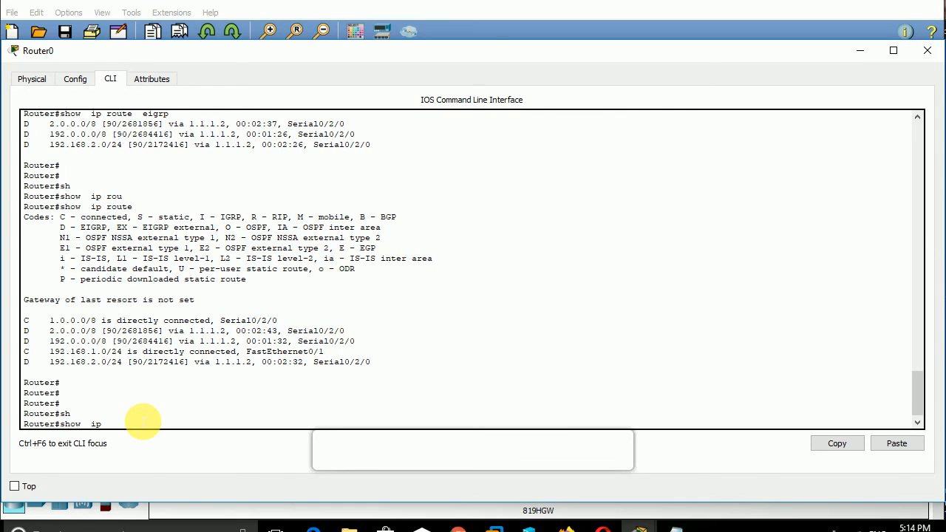
- Run show ip route connected on Router0 again to filter the table to its directly connected networks
type("ip rou")
key("Tab")
type("con")
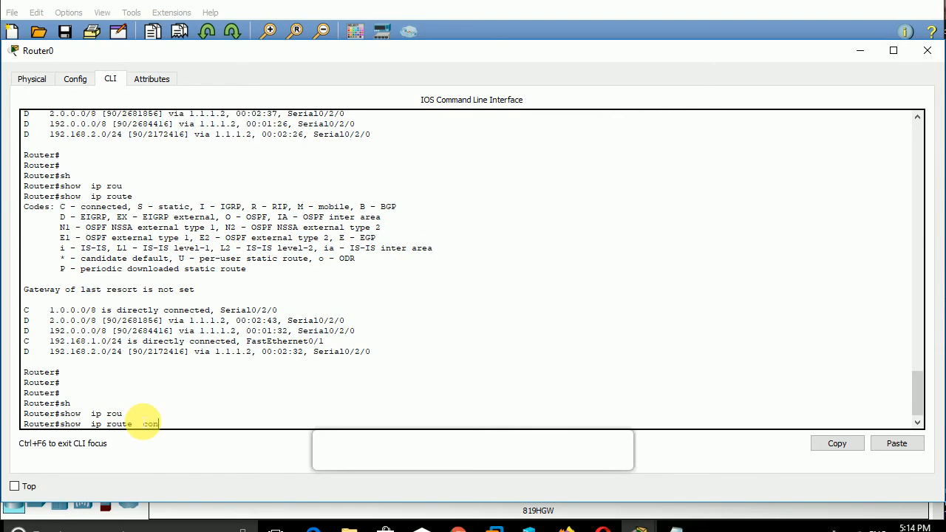
key("Tab")
key("Return")
key("Return")
key("Return")
- Run show ip route eigrp on Router0 again to filter the table to its EIGRP entries
type("sh")
key("Tab")
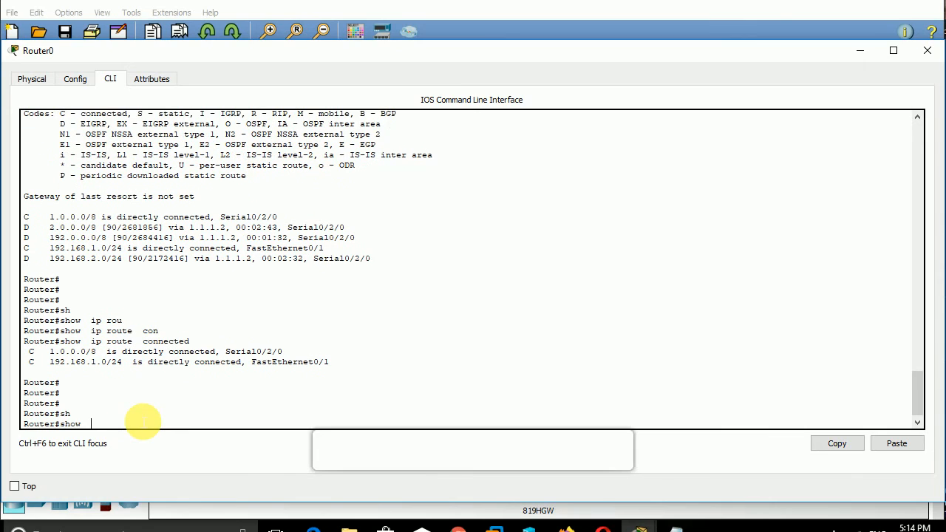
type("ip rou")
key("Tab")
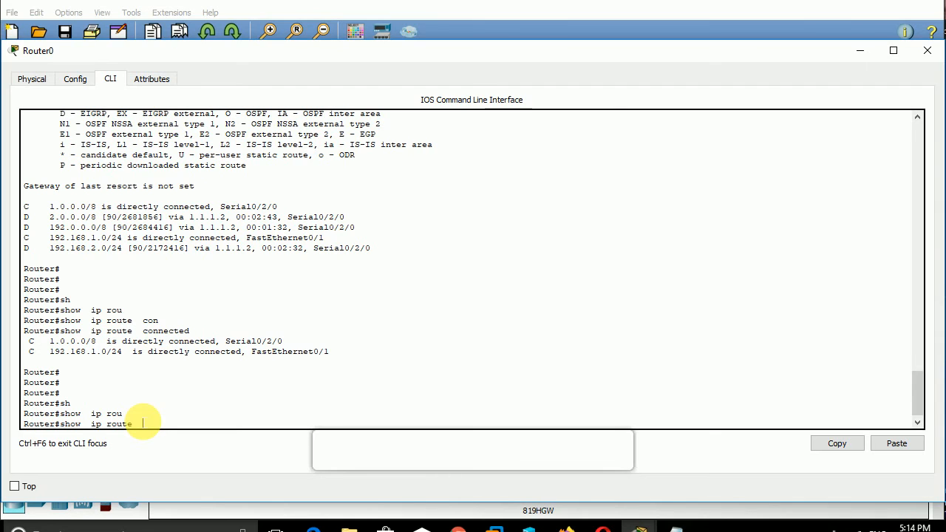
type("ei")
key("Tab")
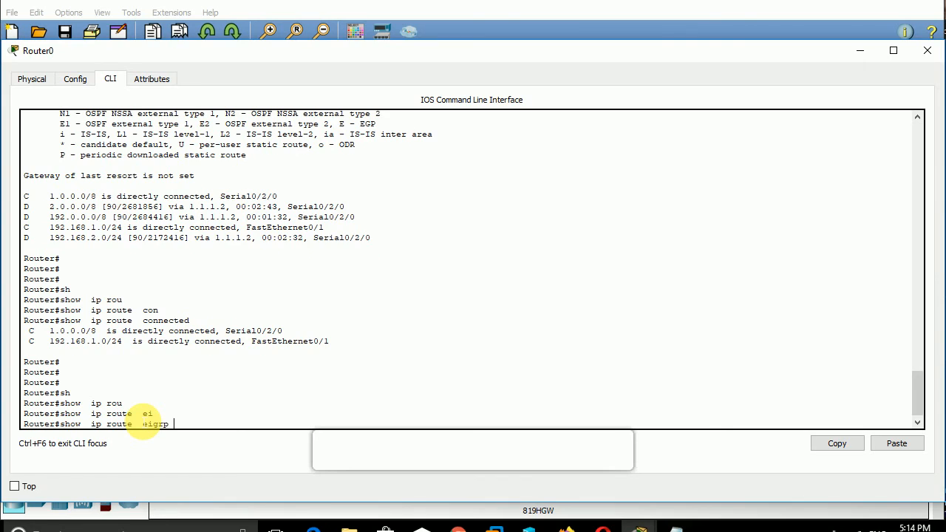
key("Return")
key("Return")
key("Return")
key("Return")
key("Return")
key("Return")
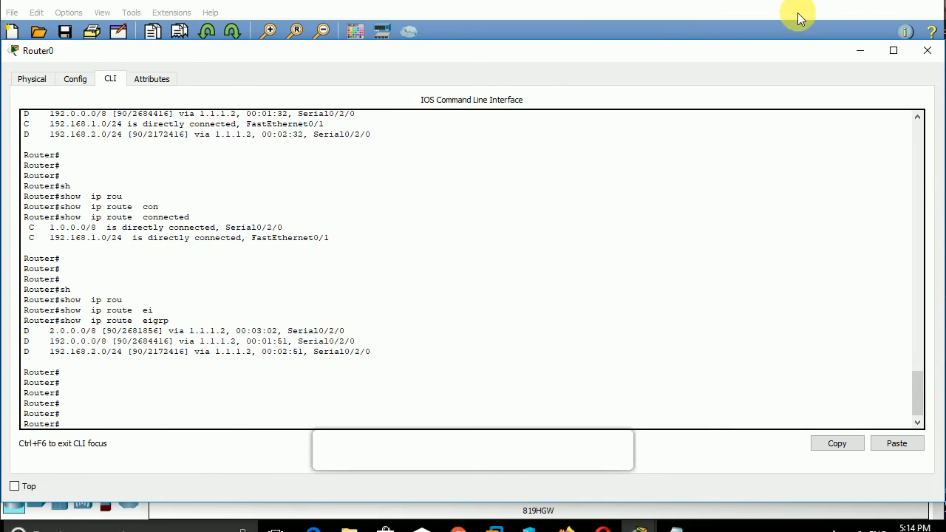
- Minimize Router0's window and ping 192.168.3.20 twice from PC0's command prompt
left_click(860, 49)
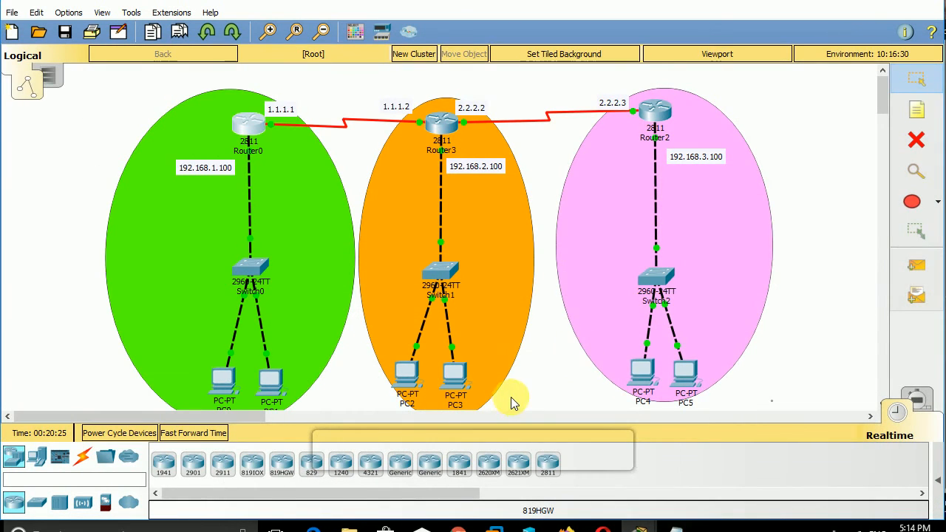
left_click(223, 382)
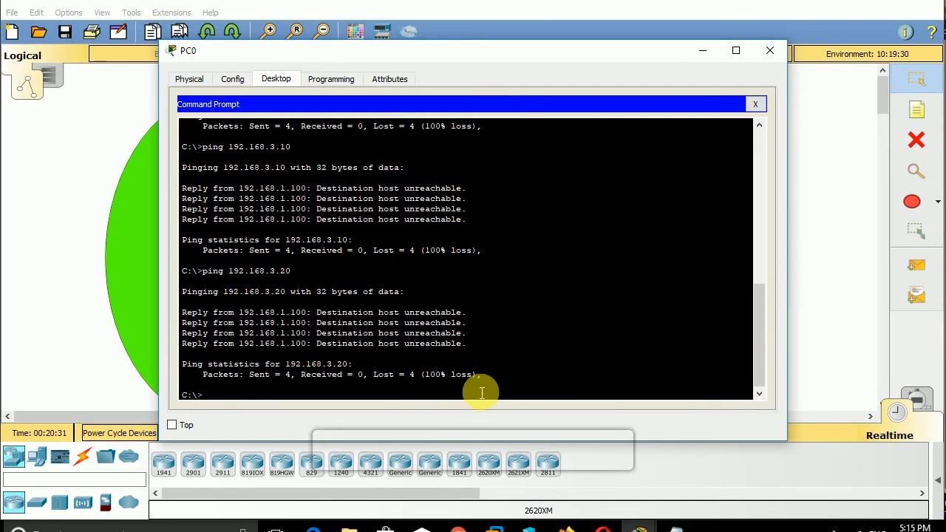
left_click_drag(293, 272, 266, 272)
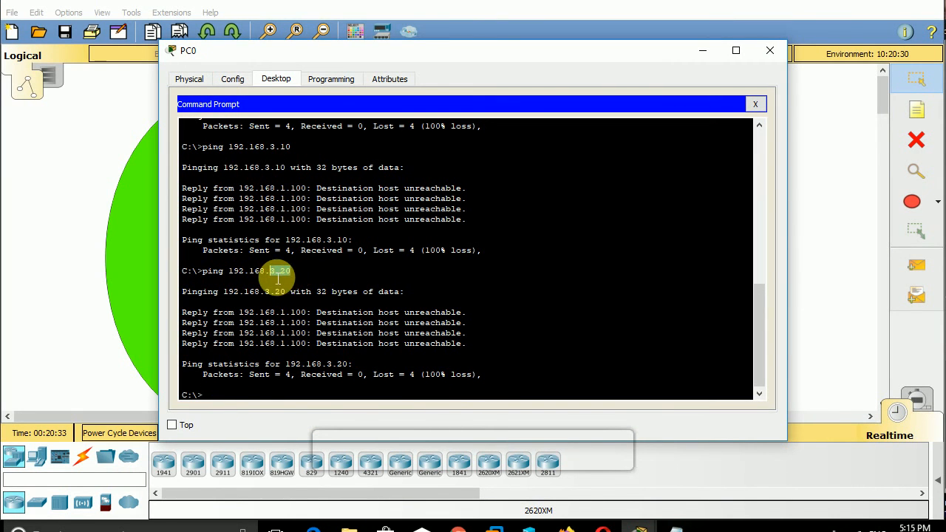
left_click(518, 378)
key("Up")
key("Return")
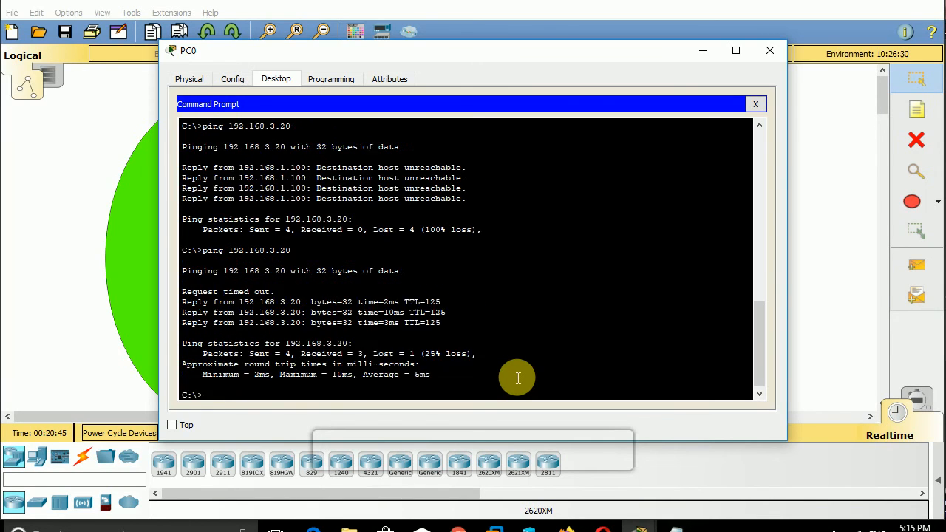
key("Up")
key("Return")
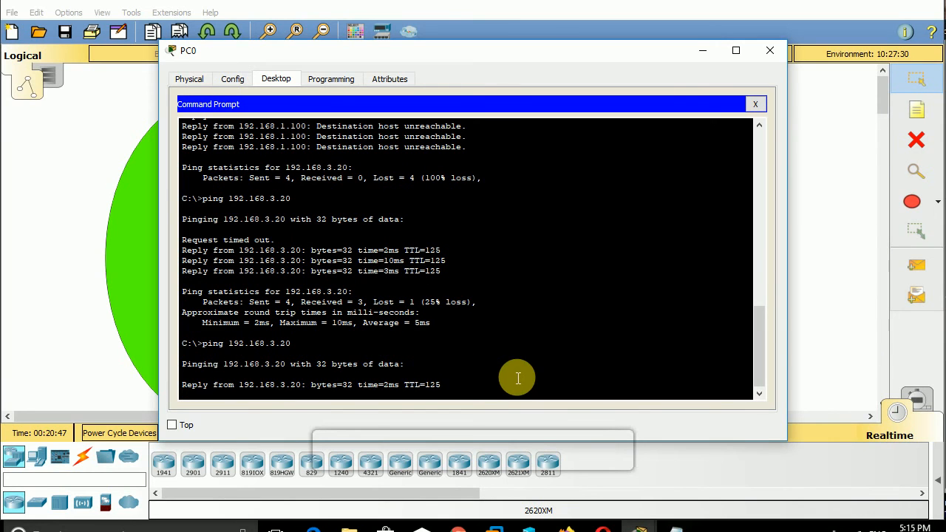
- Minimize PC0's window and ping 192.168.1.20 from PC3's command prompt
left_click(695, 50)
left_click(452, 375)
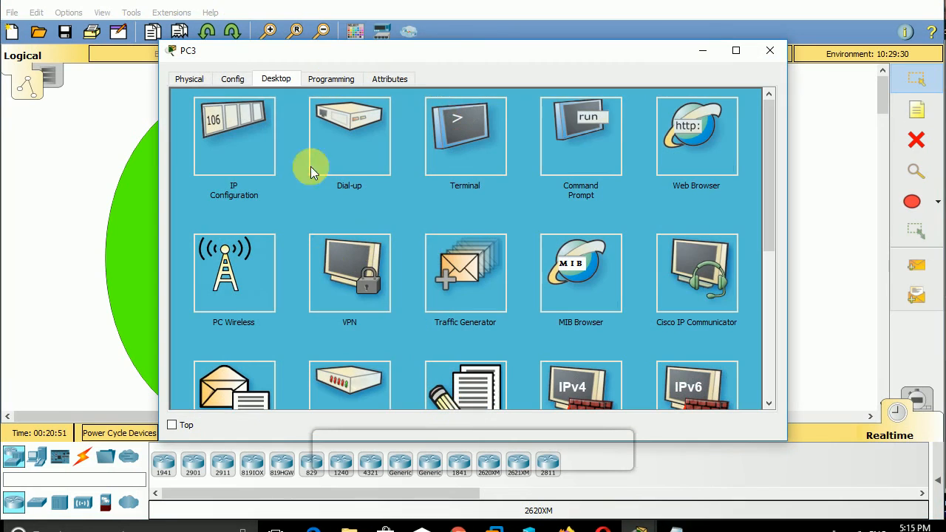
left_click(591, 131)
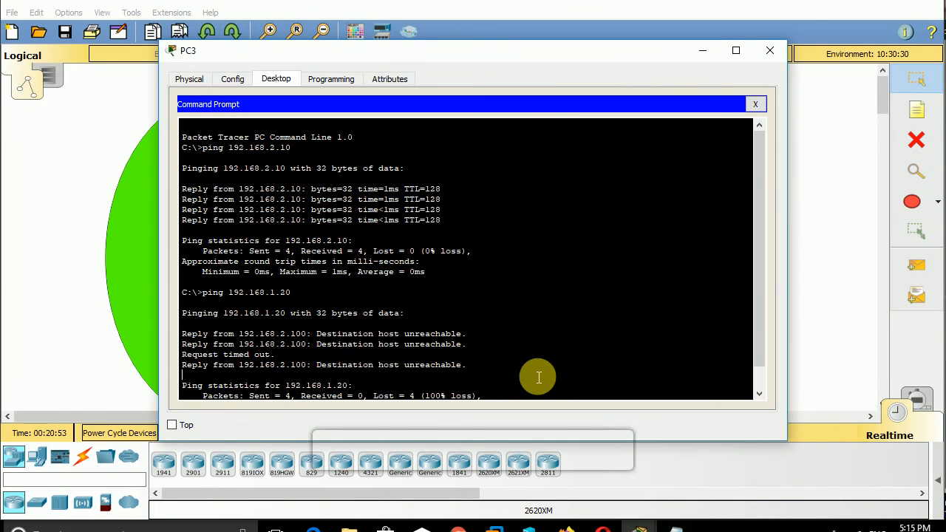
key("Return")
key("Return")
key("Return")
key("Return")
key("Return")
key("Up")
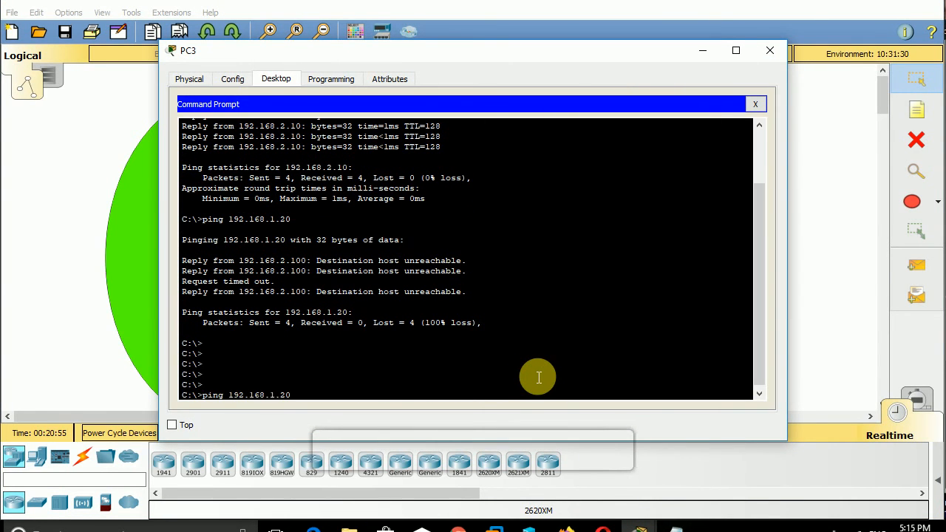
key("Return")
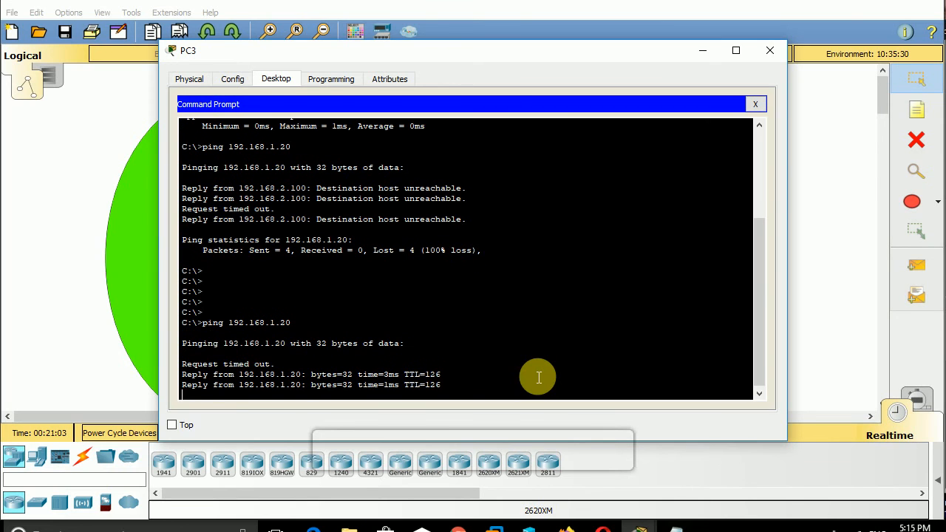
- Minimize PC3's window and ping 192.168.1.10 from PC5's command prompt
left_click(700, 54)
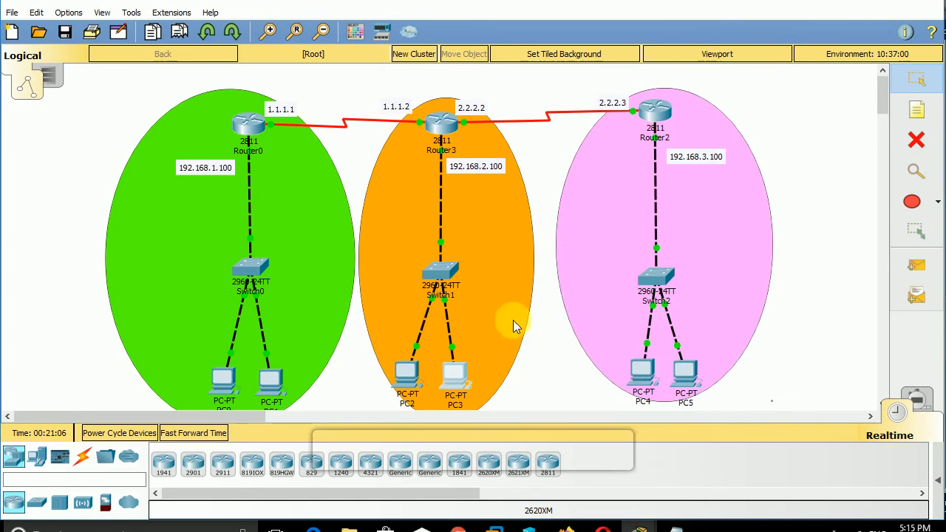
left_click(687, 368)
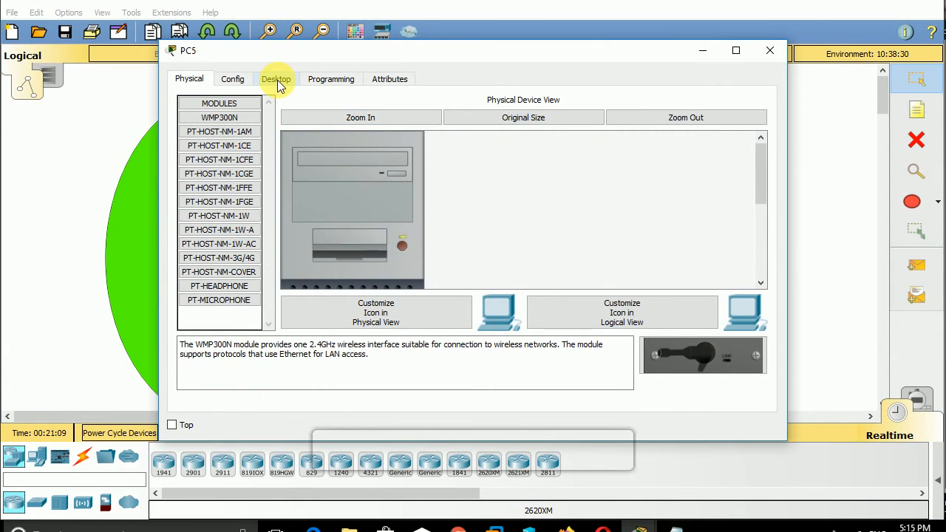
left_click(277, 80)
left_click(573, 122)
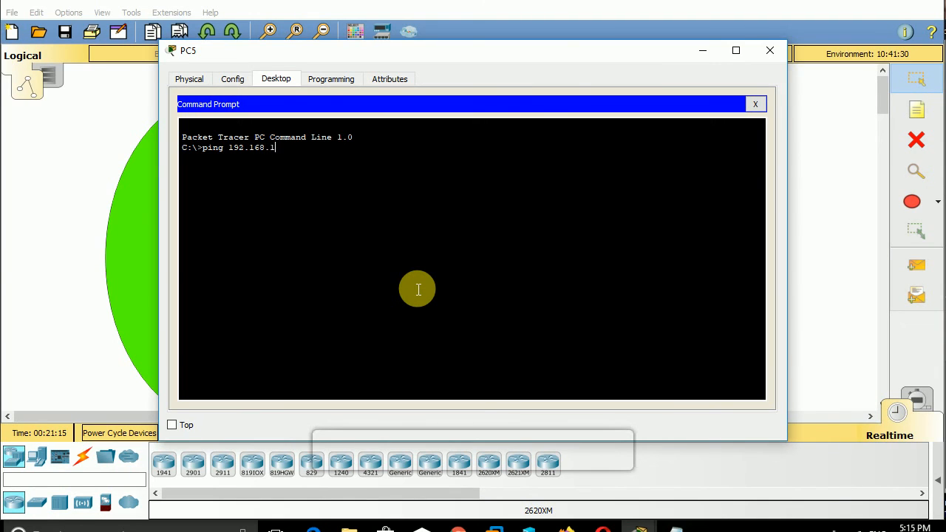
key("Return")
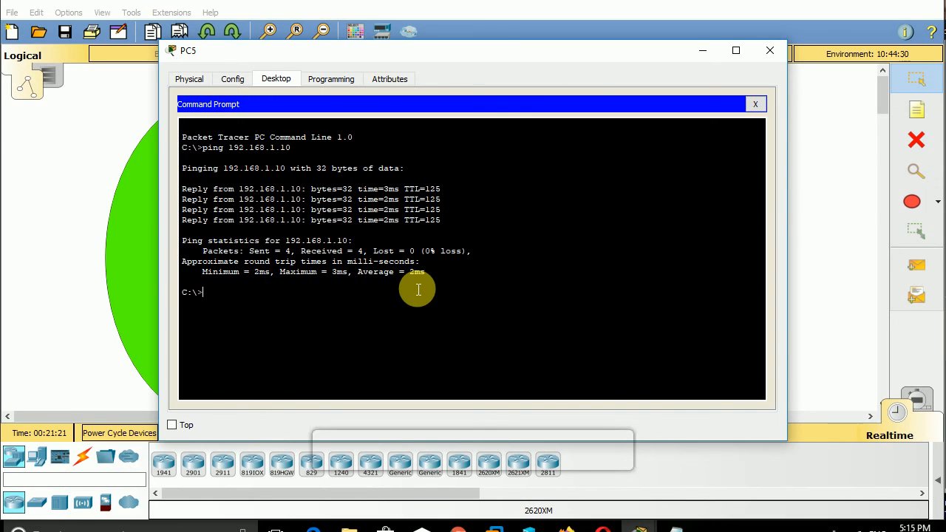
- Ping 192.168.2.20 from PC5 and close its window
key("Up")
key("Return")
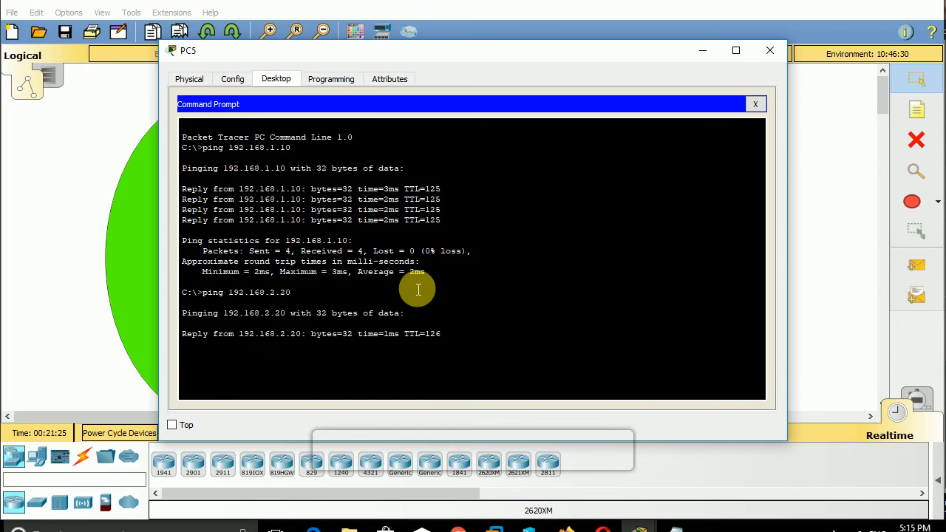
left_click(768, 51)
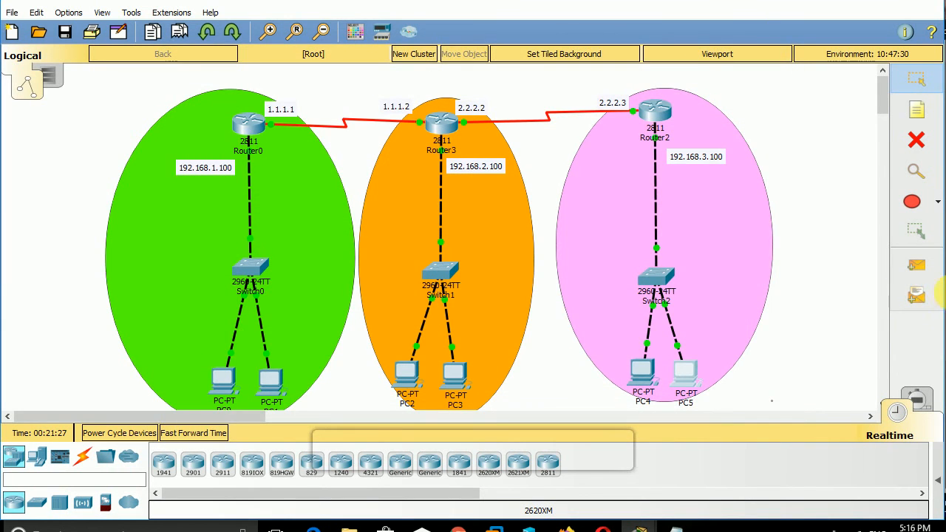
- Switch the network to Simulation mode, with the simulation panel closed and the PDU scenario list shown
left_click(920, 398)
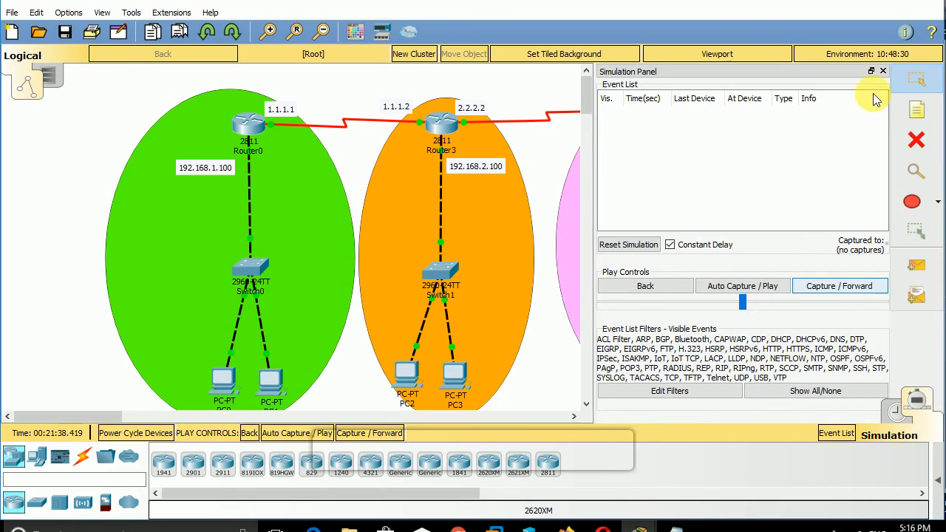
left_click(882, 71)
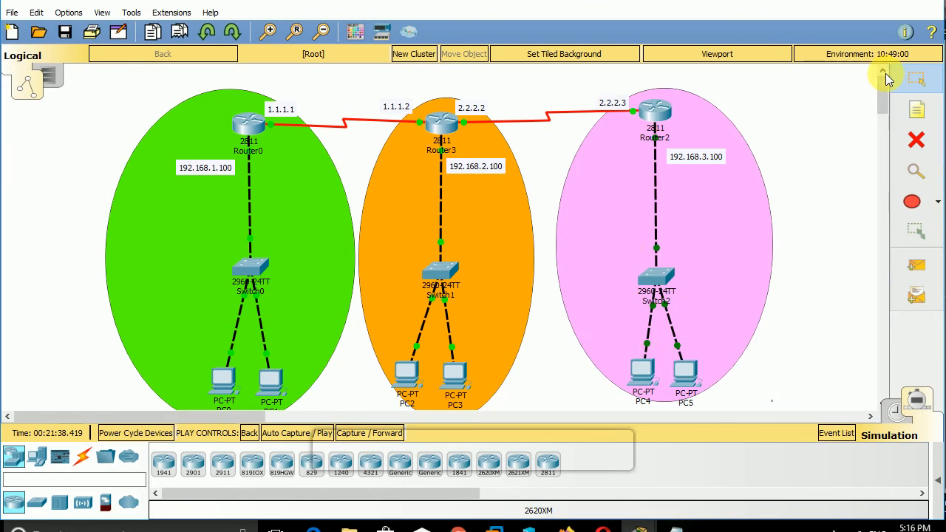
left_click(936, 480)
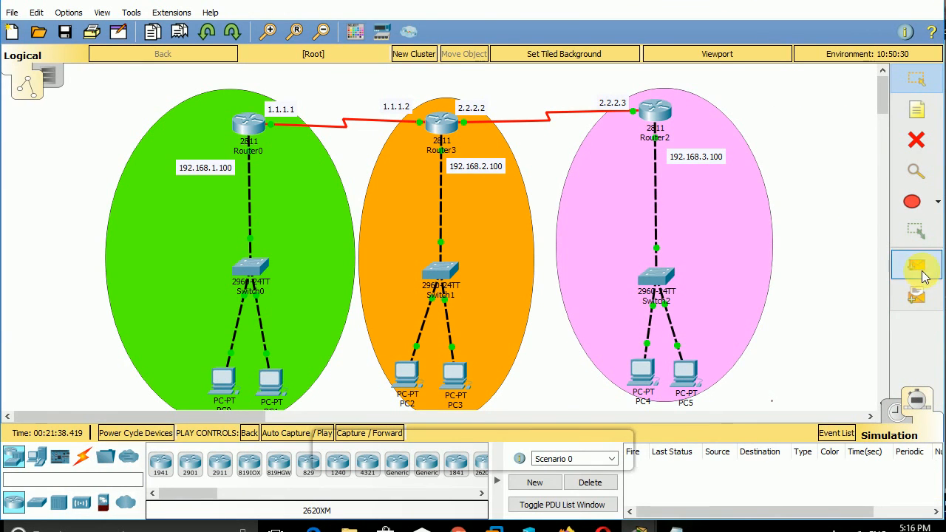
- Add a simple PDU from PC5 to PC0 in Scenario 0
left_click(923, 275)
left_click(683, 379)
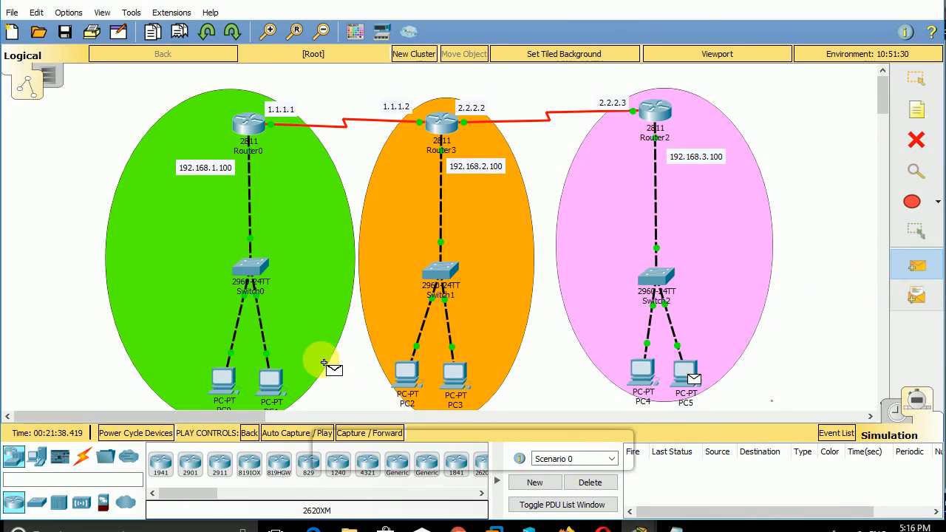
left_click(219, 381)
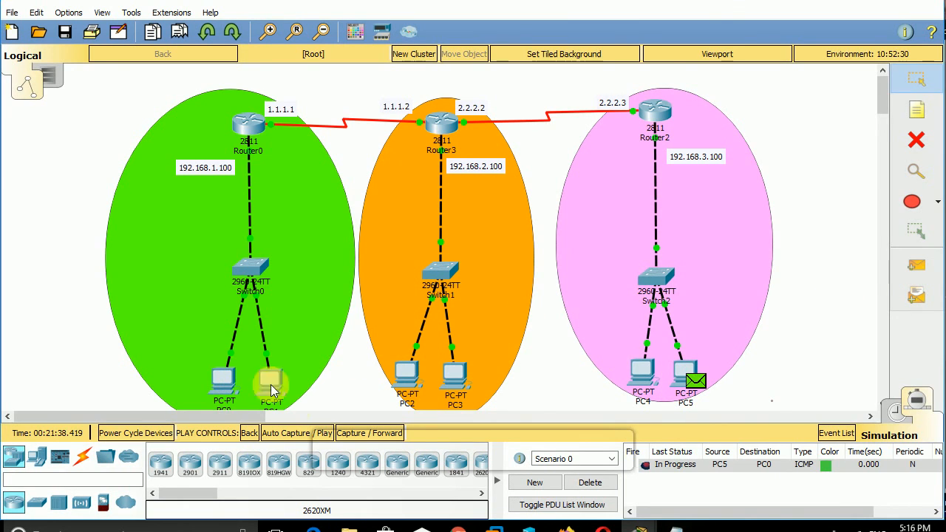
- Advance the simulation event by event until the PDU from PC5 reaches PC0
left_click(365, 436)
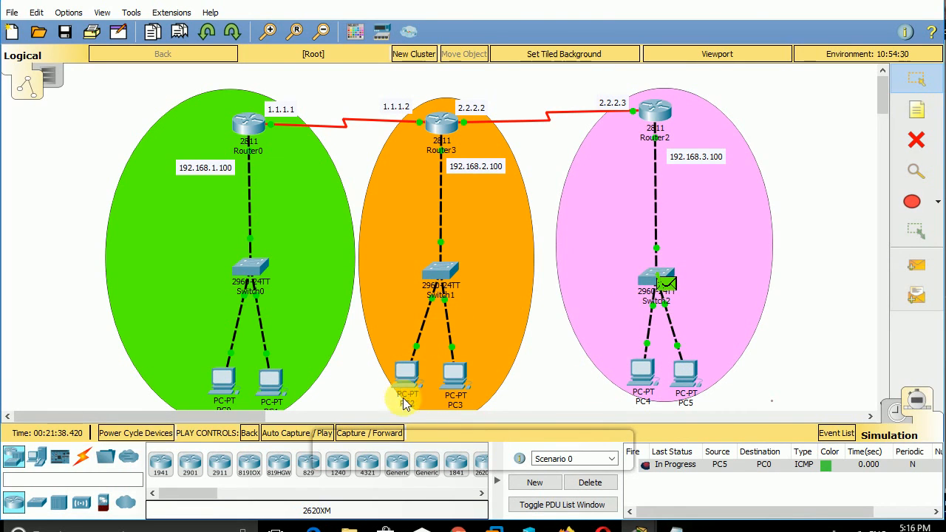
left_click(356, 434)
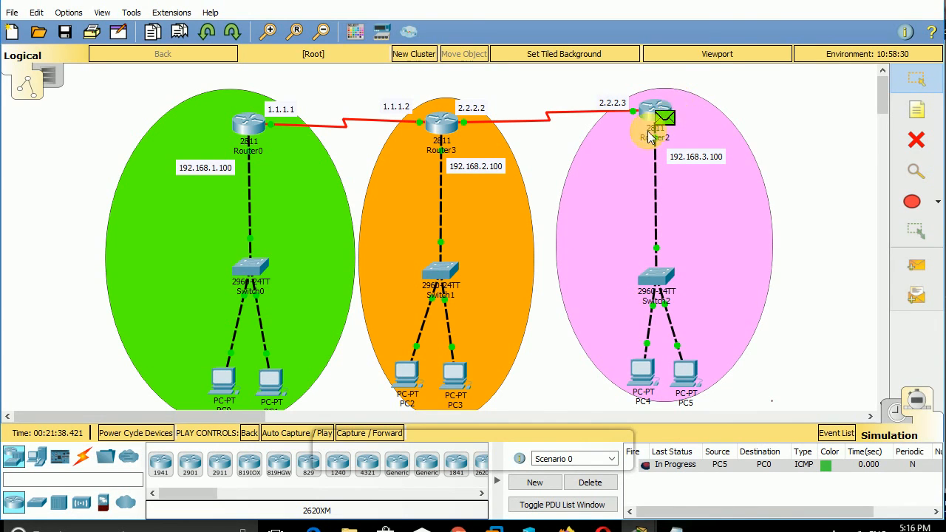
mouse_move(643, 144)
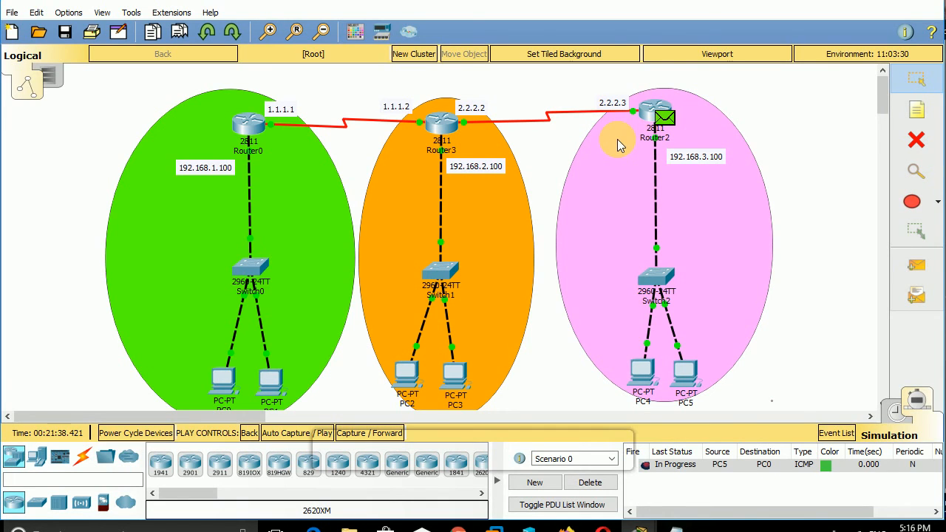
left_click(366, 436)
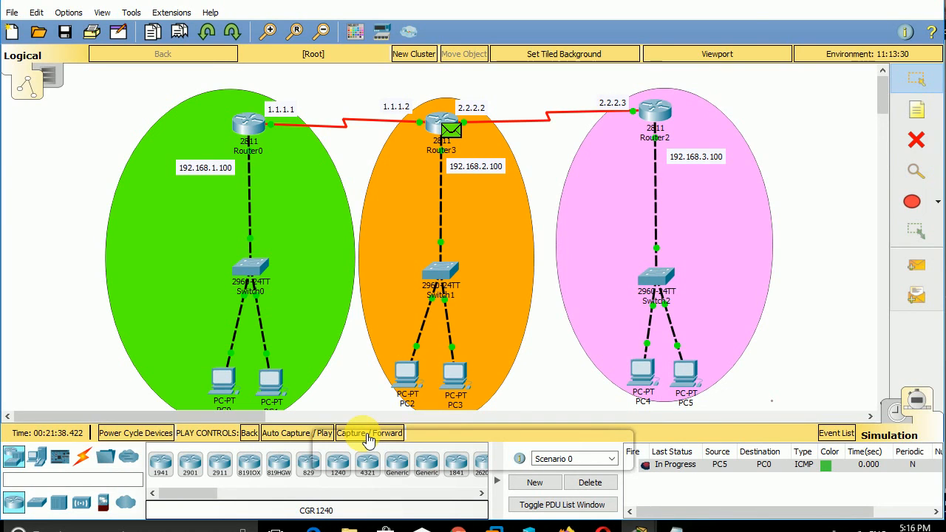
left_click(369, 439)
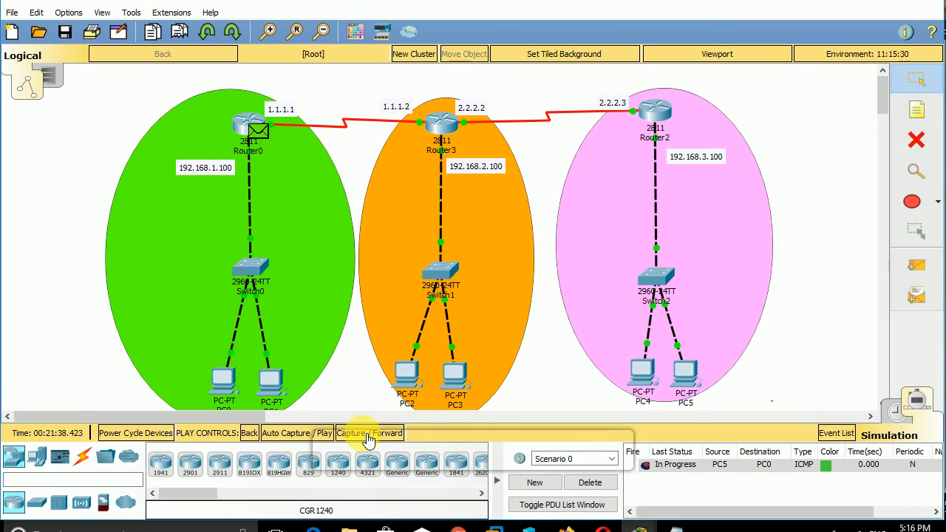
left_click(368, 439)
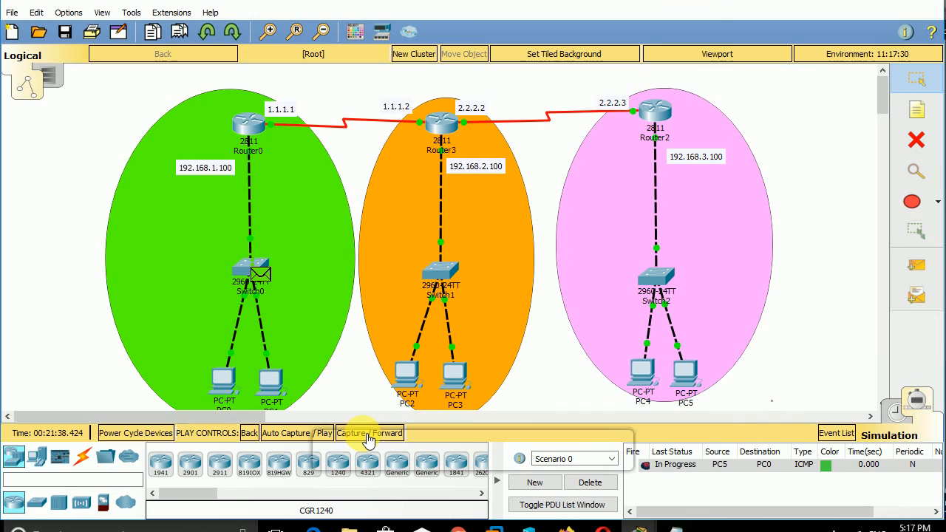
left_click(369, 439)
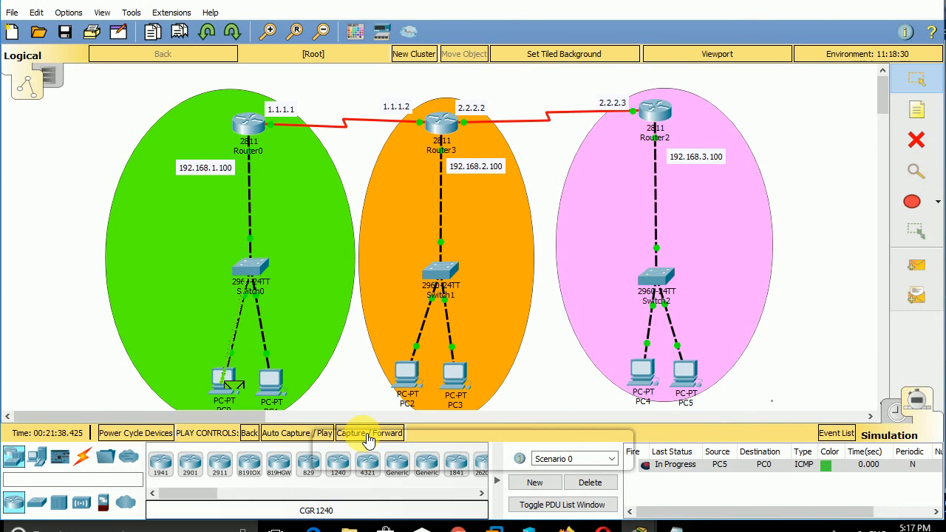
- Advance the simulation event by event to trace PC0's reply back to PC5
left_click(368, 439)
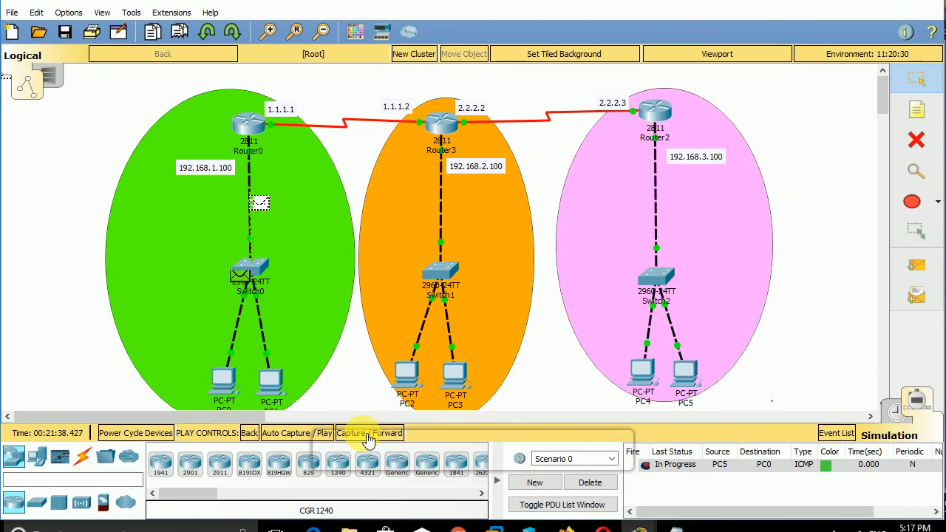
left_click(369, 439)
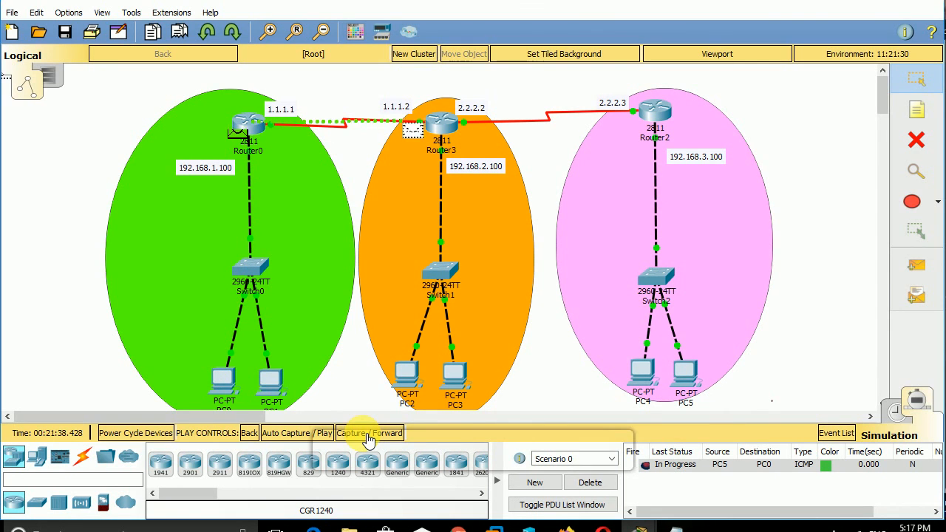
left_click(369, 441)
left_click(369, 439)
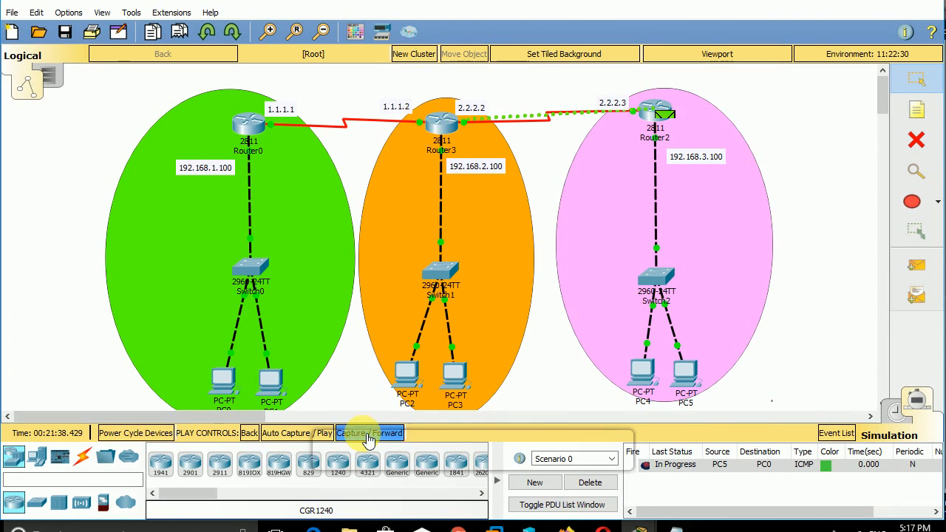
left_click(369, 439)
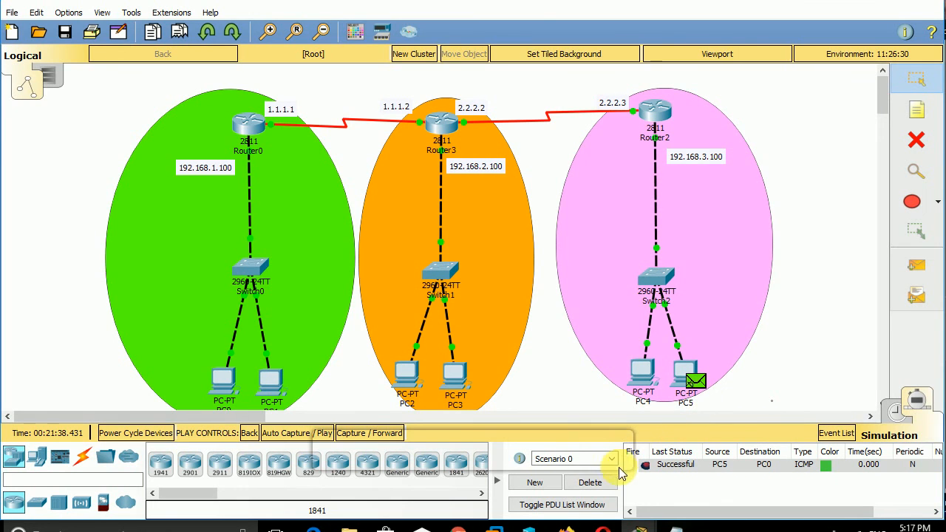
- Delete Scenario 0's existing PDU and add a simple PDU from PC3 to PC4
left_click(591, 482)
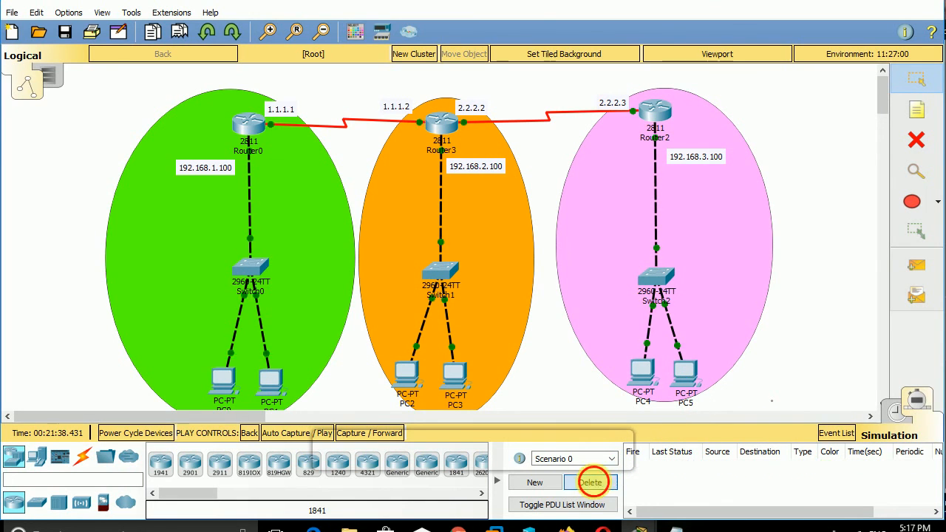
left_click(916, 266)
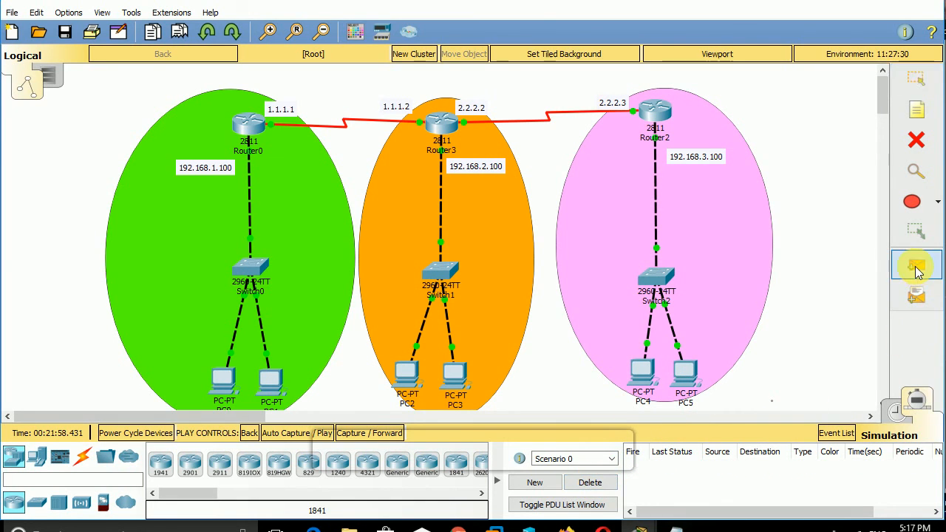
left_click(459, 374)
left_click(640, 376)
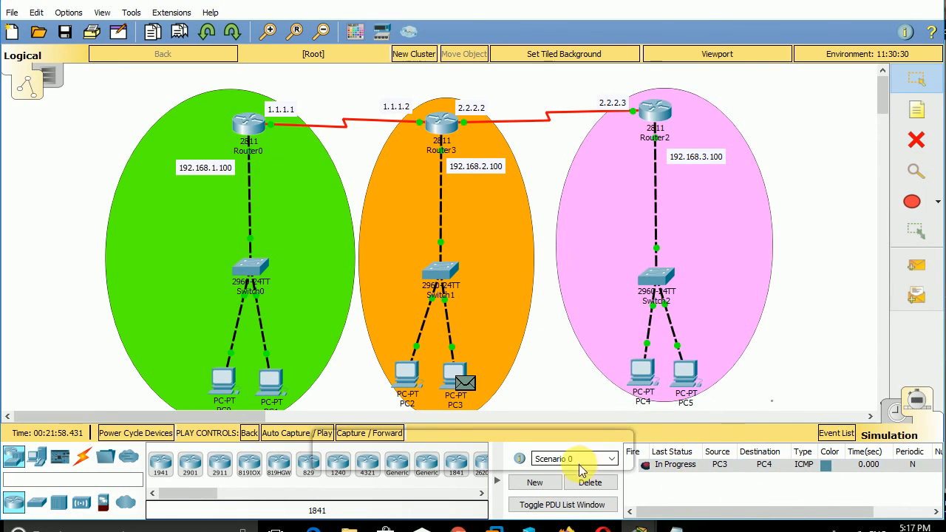
- Advance the simulation event by event to follow the PDU from PC3 towards PC4 until its status is final
left_click(360, 435)
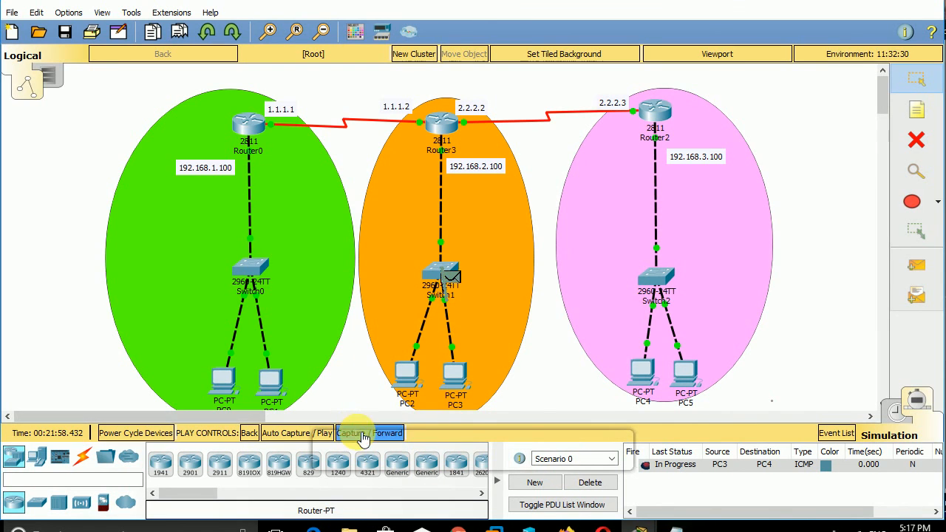
left_click(363, 436)
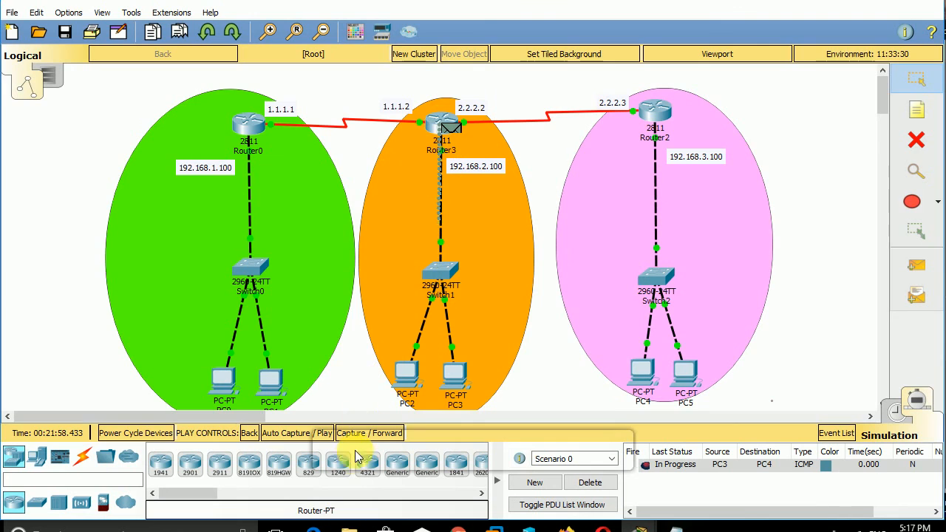
left_click(376, 417)
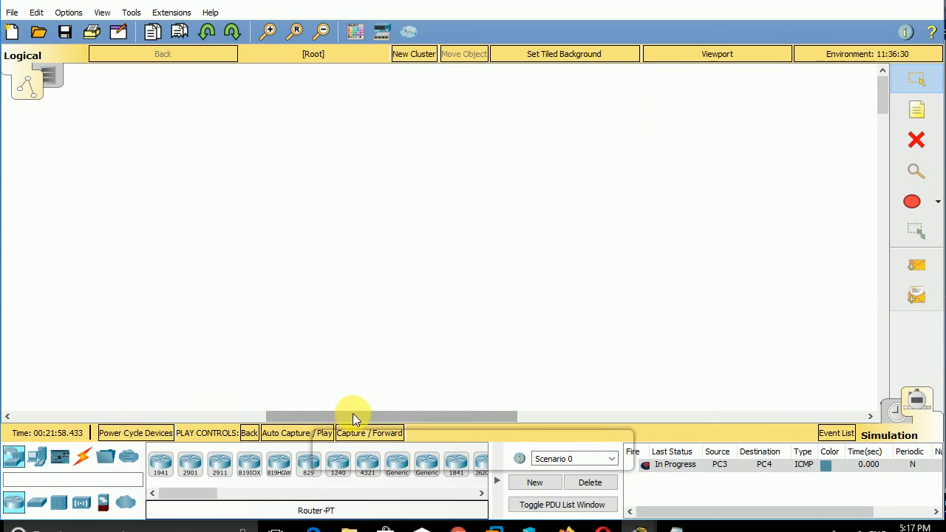
left_click_drag(353, 414, 120, 416)
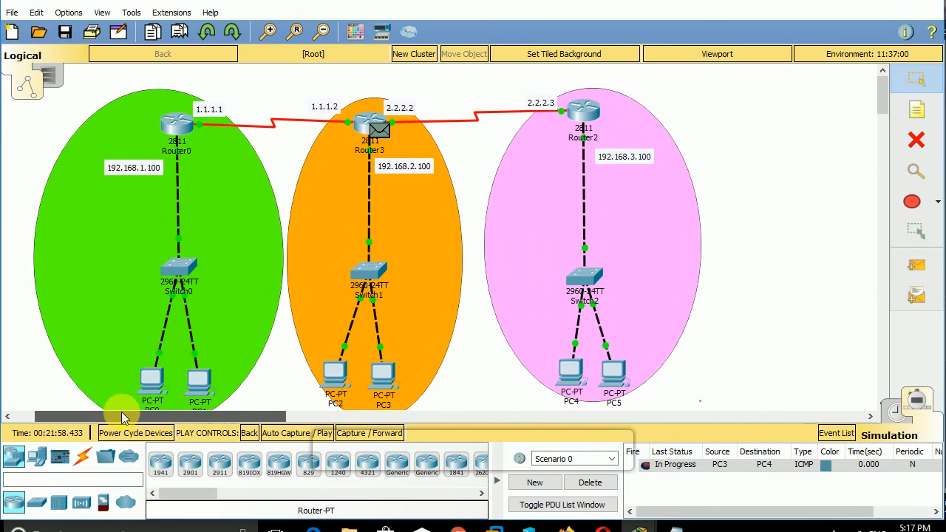
left_click(389, 434)
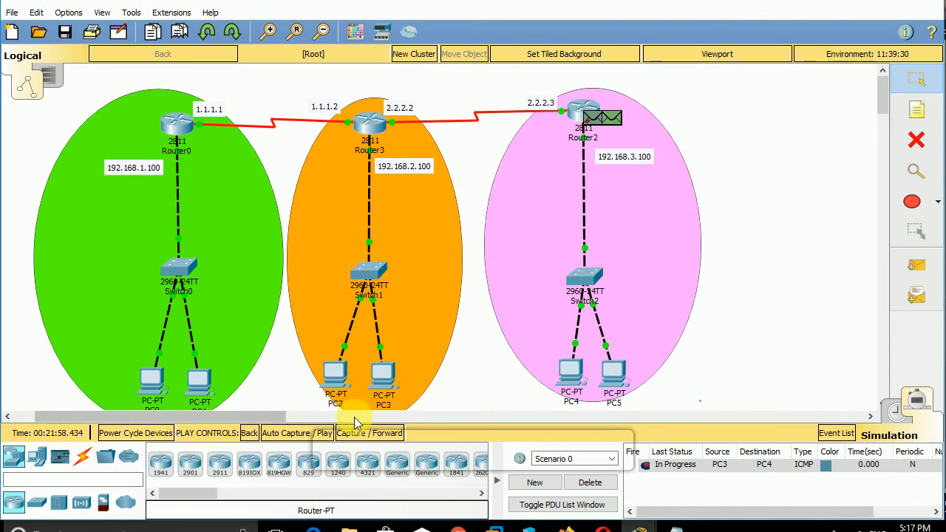
left_click(370, 434)
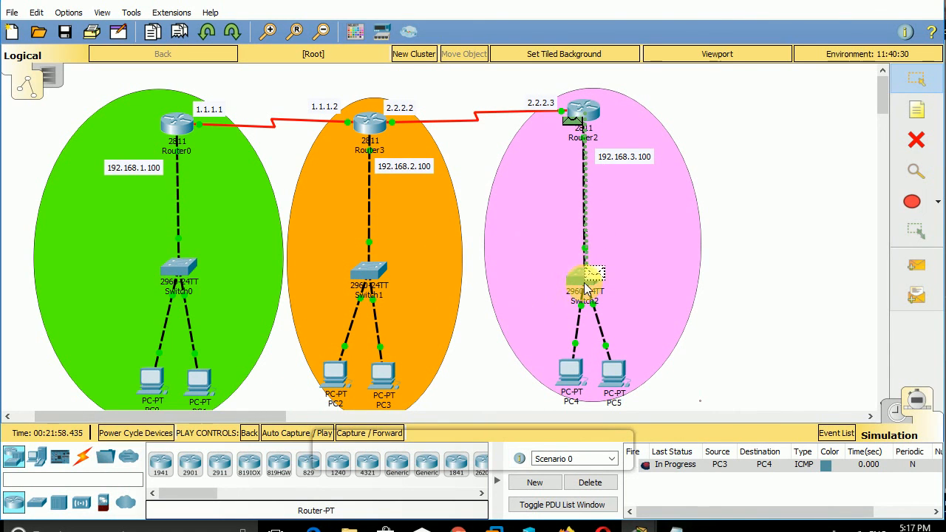
left_click(370, 433)
left_click(369, 434)
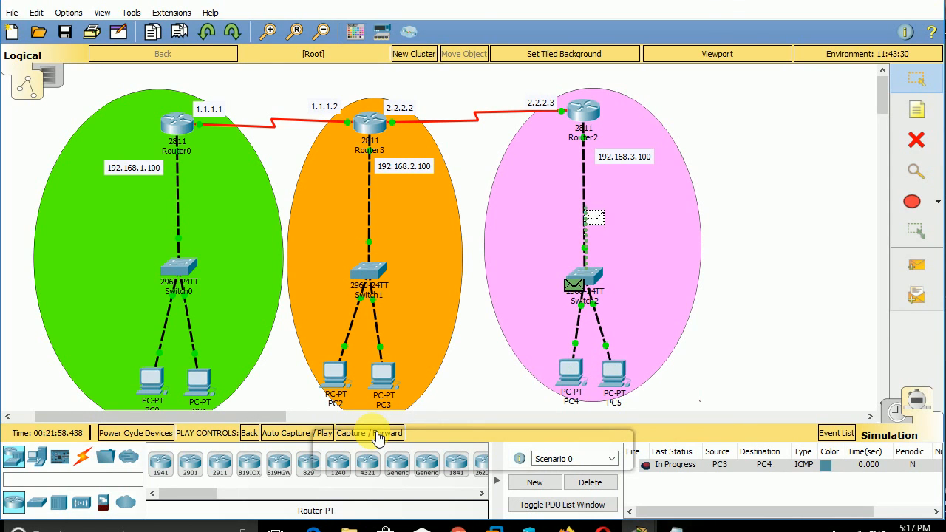
left_click(377, 436)
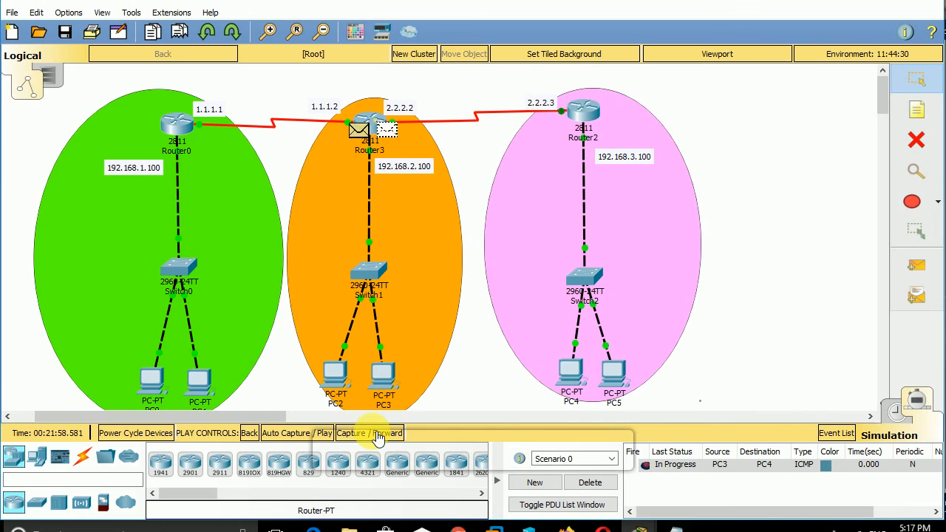
left_click(377, 436)
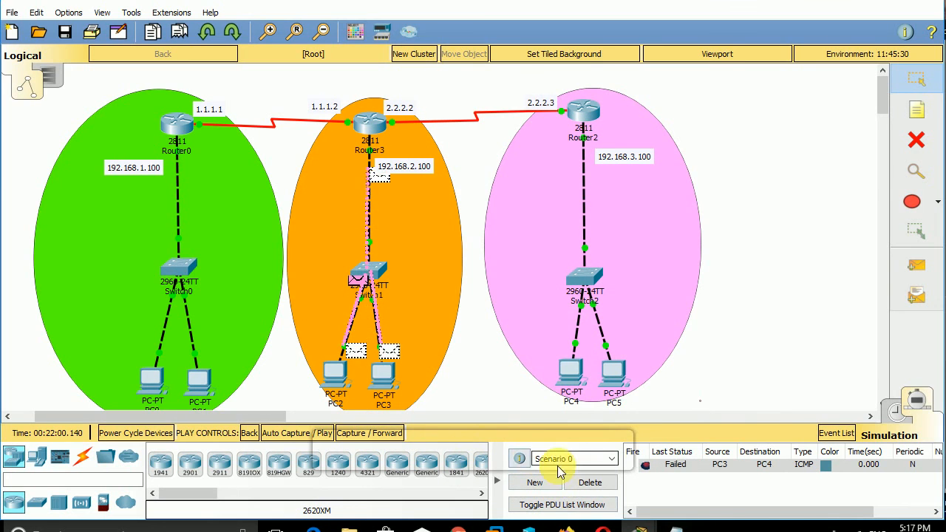
- Clear the PC3-to-PC4 PDU from Scenario 0 and add a simple PDU from PC2 to PC4
left_click(577, 482)
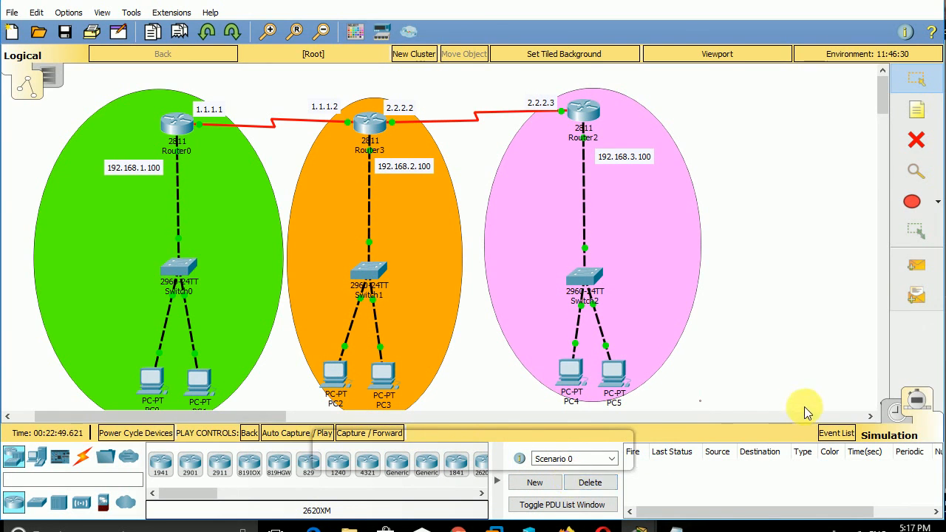
left_click(916, 265)
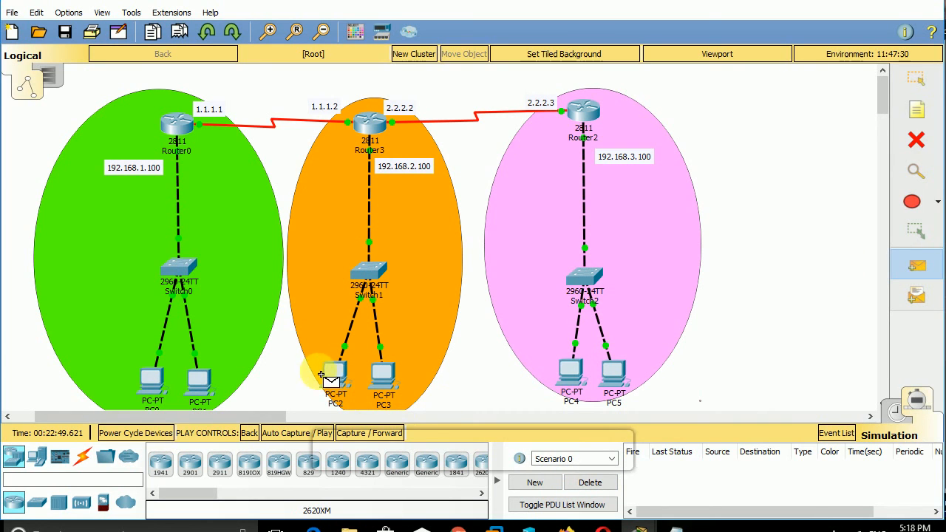
left_click(336, 375)
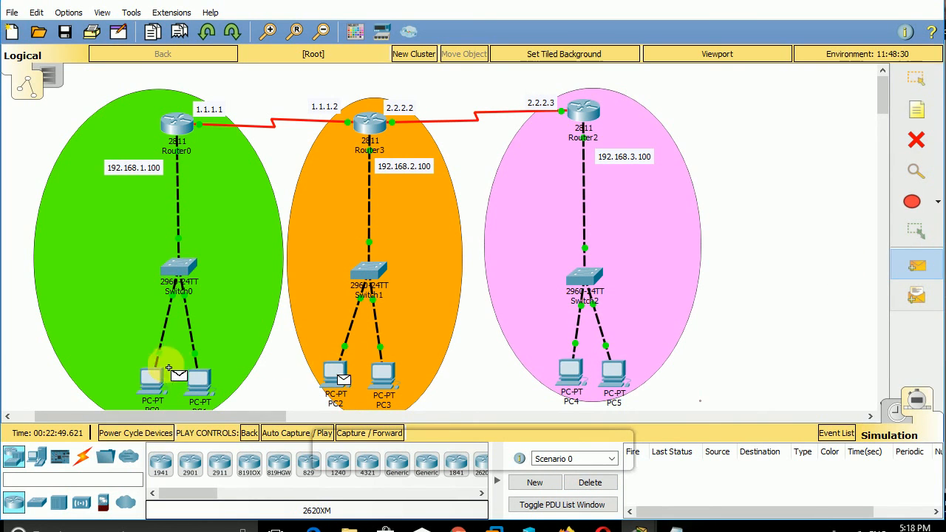
left_click(566, 373)
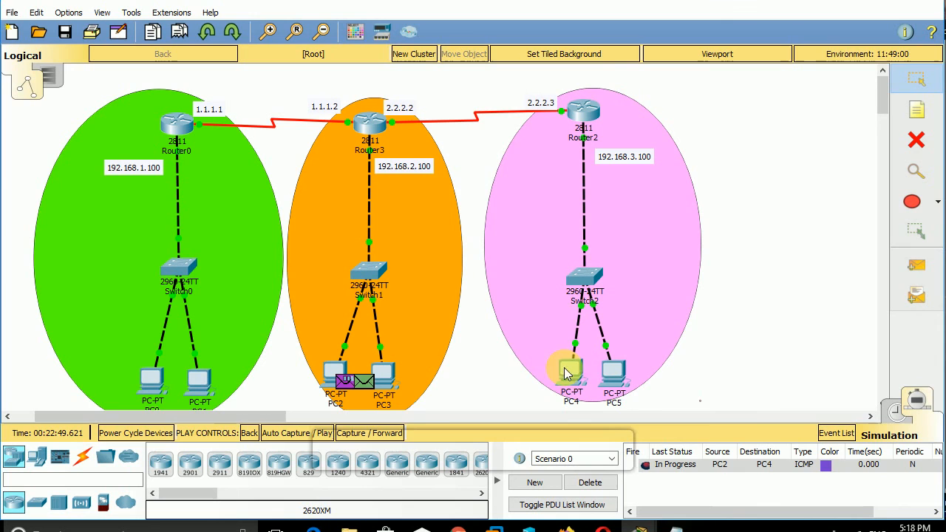
- Advance the simulation until the PC2-to-PC4 PDU completes its round trip, and delete it from Scenario 0
left_click(362, 440)
left_click(370, 433)
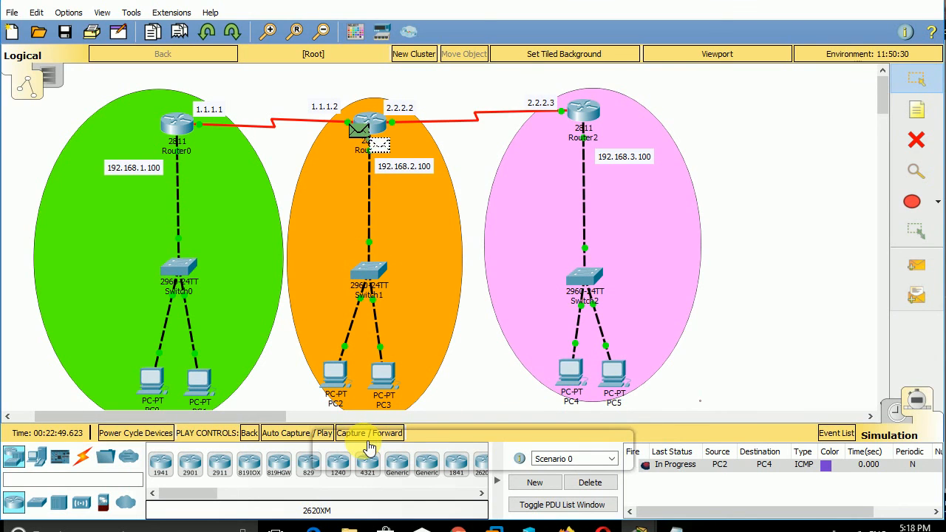
left_click(369, 433)
left_click(370, 433)
left_click(370, 433)
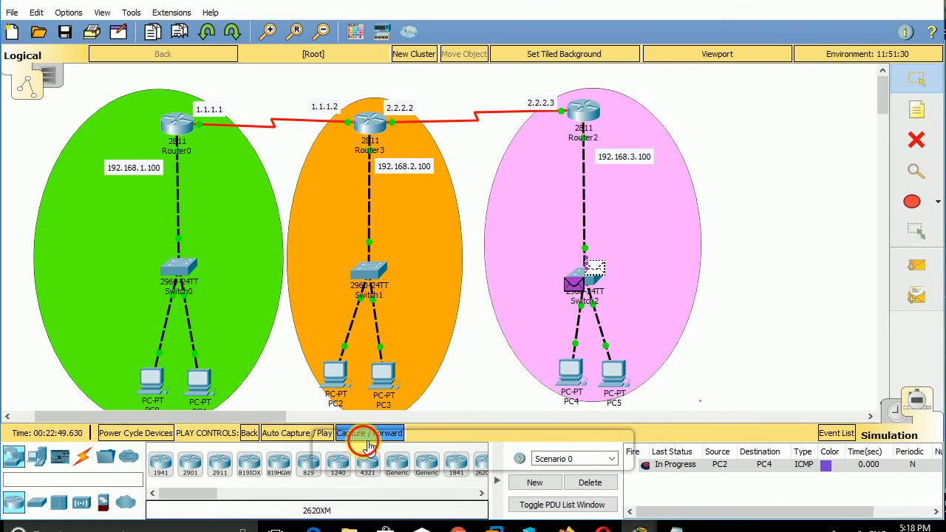
left_click(369, 433)
left_click(370, 433)
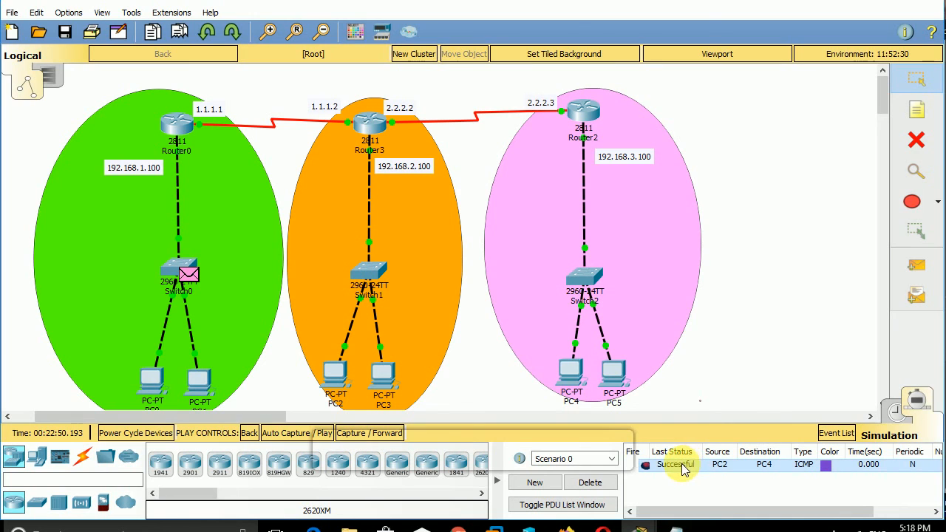
left_click(602, 484)
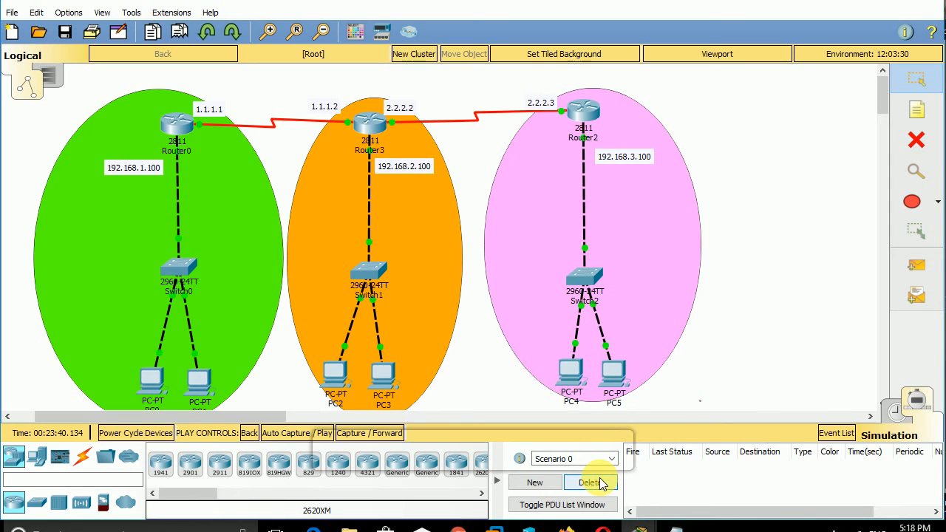
- Open Router2's command line and enter global configuration mode with config t
left_click(582, 112)
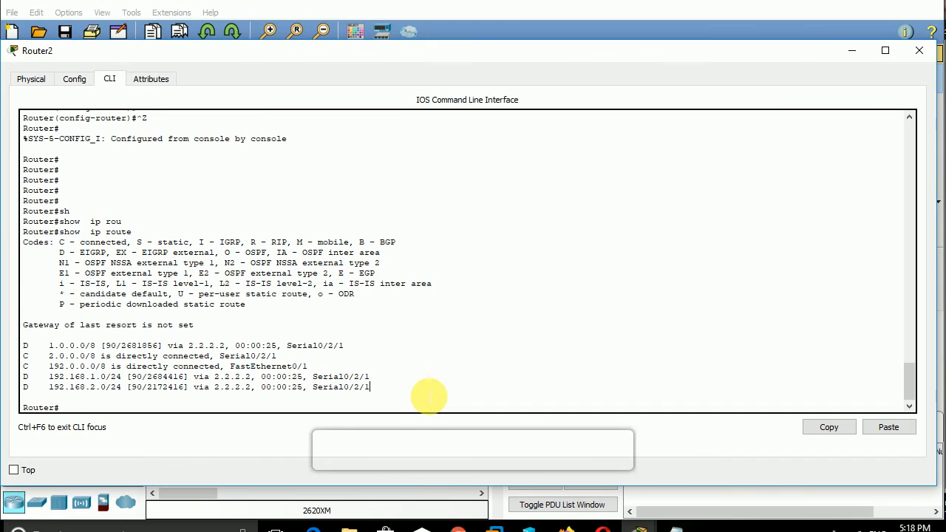
key("Return")
key("Return")
key("Return")
key("Return")
key("Return")
type("co")
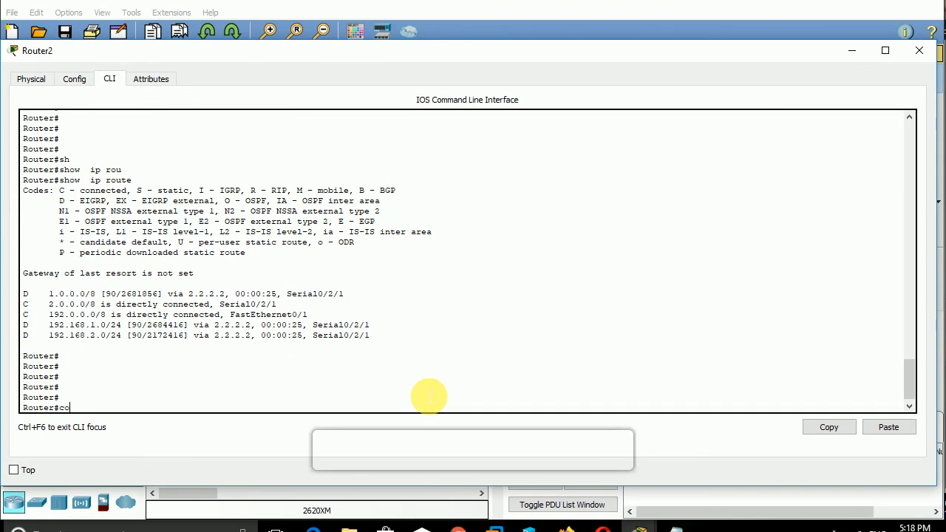
type("nfig t")
key("Return")
key("Return")
key("Return")
key("Return")
key("Return")
key("Return")
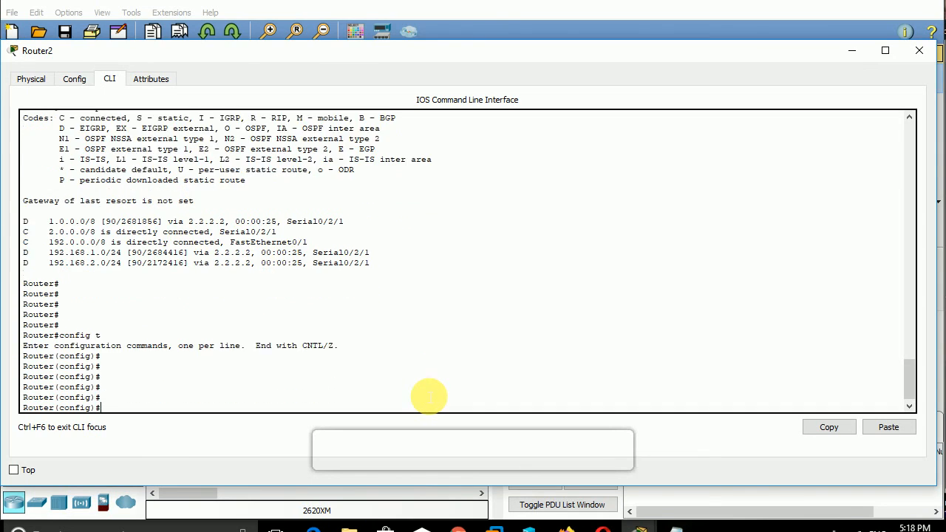
- Remove the EIGRP 10 routing process from Router2 with no router eigrp 10
type("rou")
key("Tab")
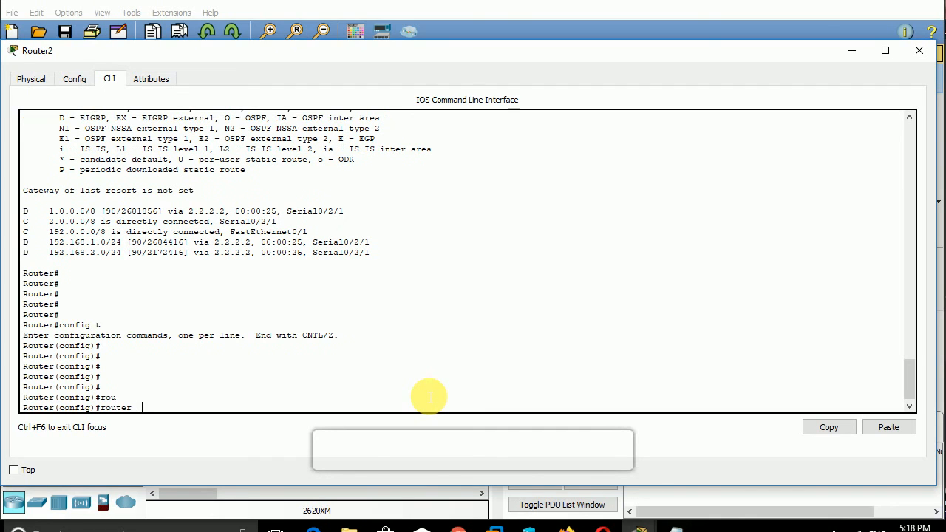
type("ei")
key("Tab")
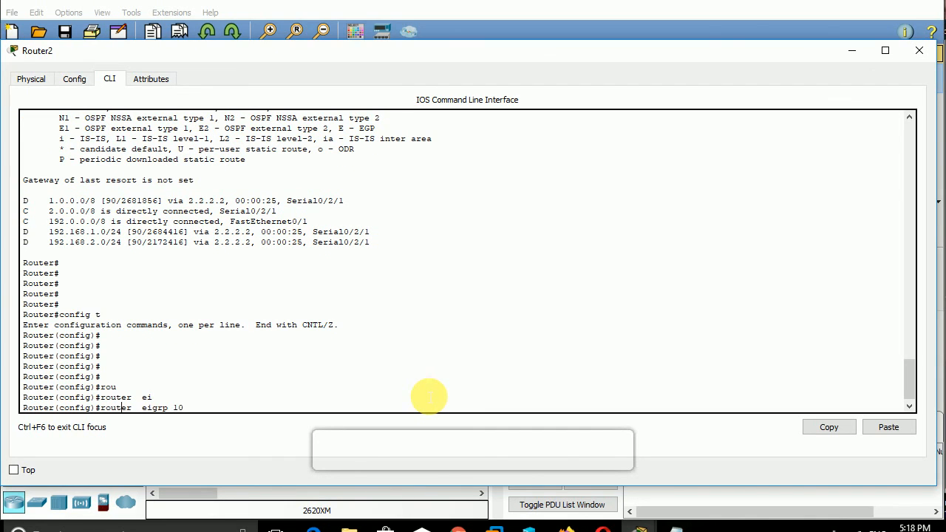
key("Left")
key("Left")
key("Left")
key("Left")
type("no")
key("Return")
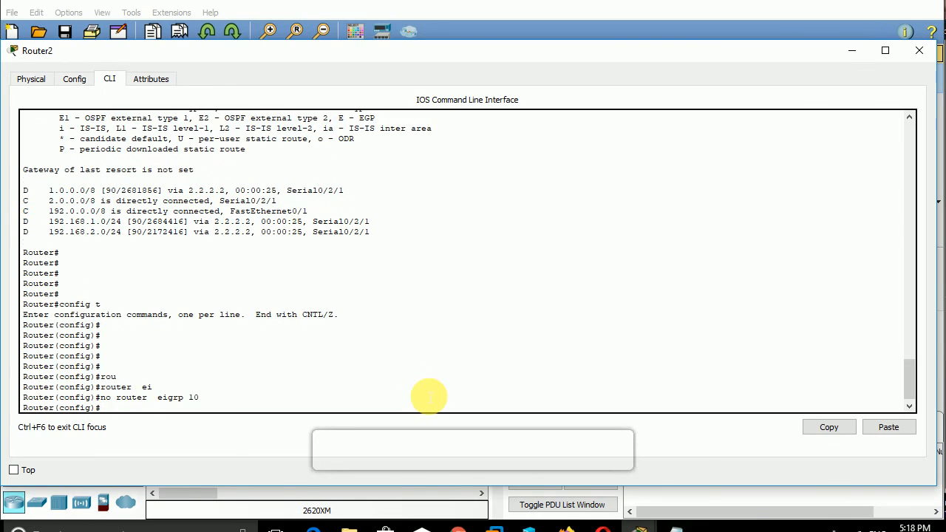
key("Return")
key("Return")
key("Return")
key("Return")
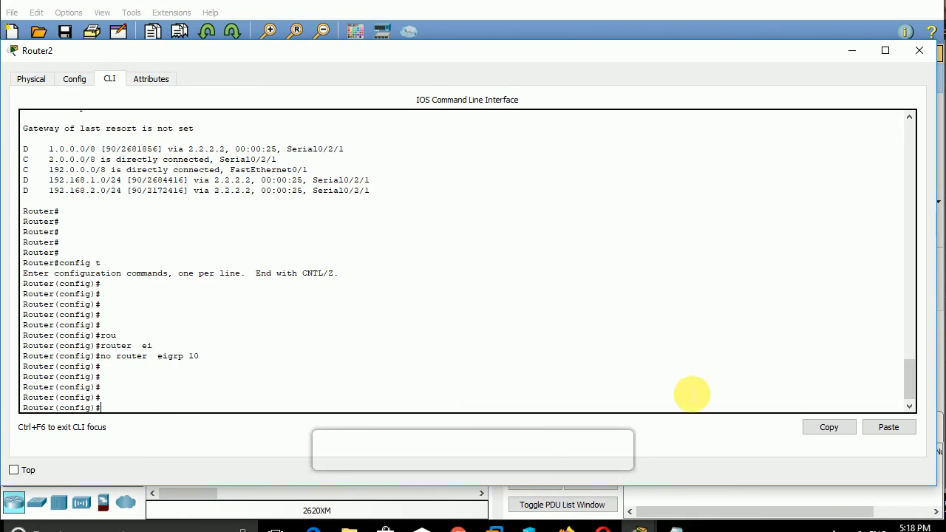
- Switch to Router3's command line and enter global configuration mode with config t
mouse_move(640, 528)
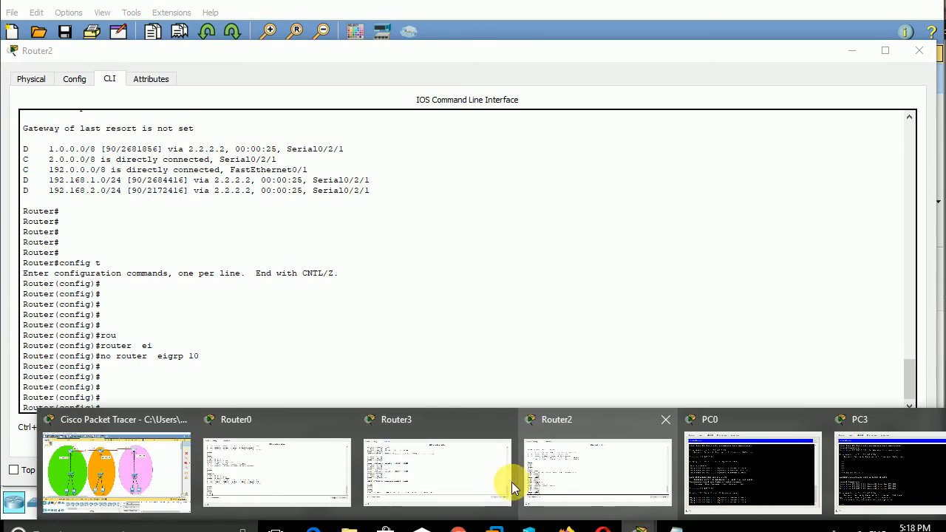
left_click(441, 474)
key("Return")
key("Return")
key("Return")
key("Return")
key("Return")
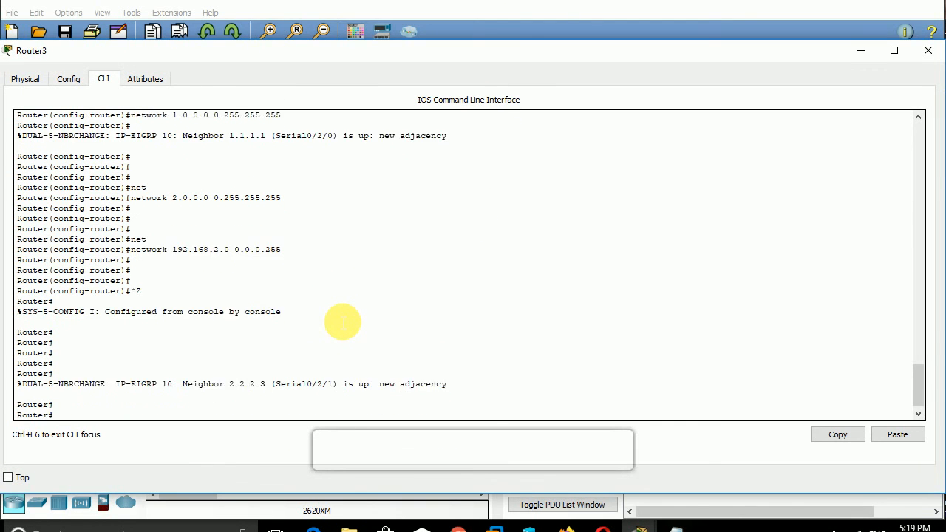
type("s")
key("Return")
type("c")
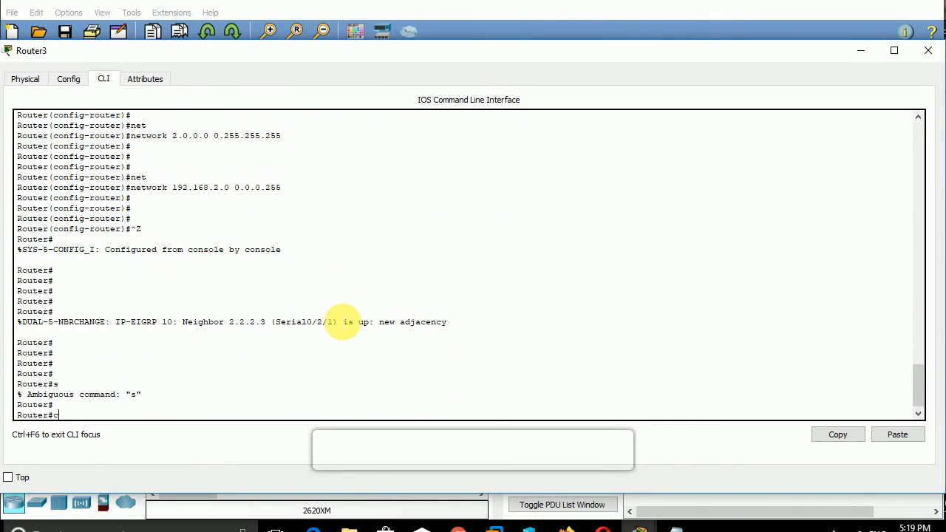
type("onfig t")
key("Return")
key("Return")
key("Return")
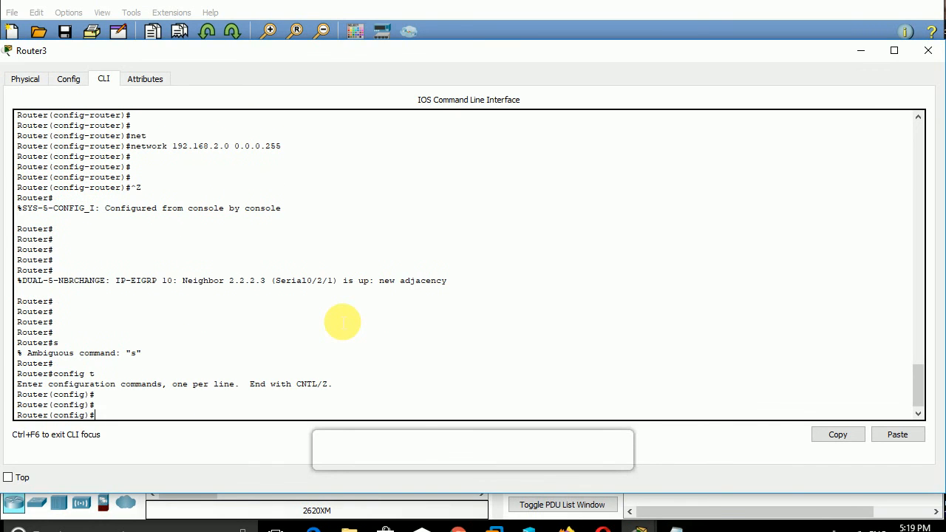
- Remove the EIGRP 10 routing process from Router3 with no router eigrp 10
type("no rou")
key("Tab")
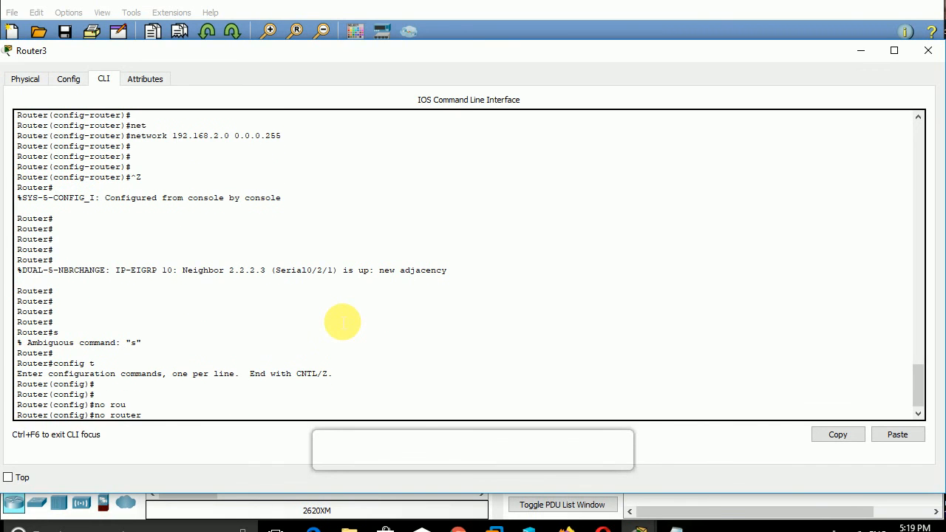
type("ei")
key("Tab")
type("10")
key("Return")
key("Return")
key("Return")
key("Return")
key("Return")
key("Return")
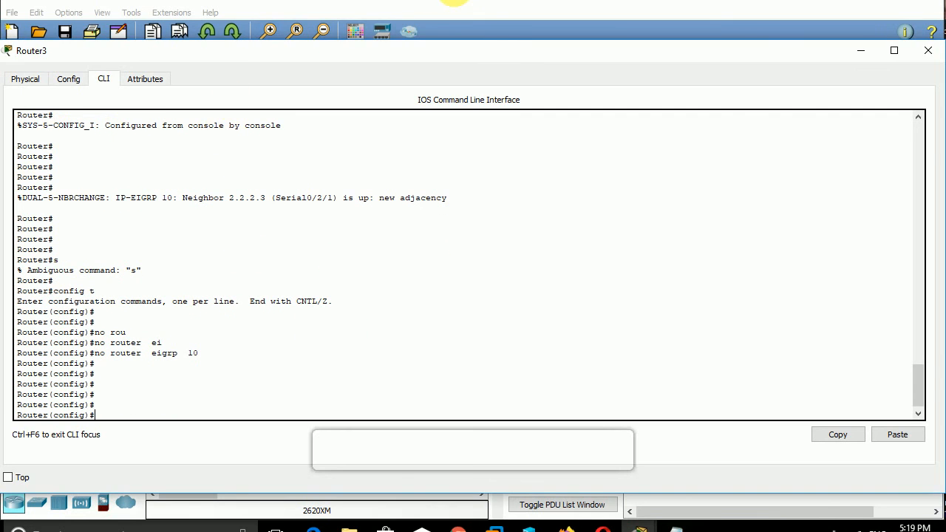
- Minimize the Router3 and Router2 windows, open Router0's command line and enter global configuration mode with config t
left_click(867, 48)
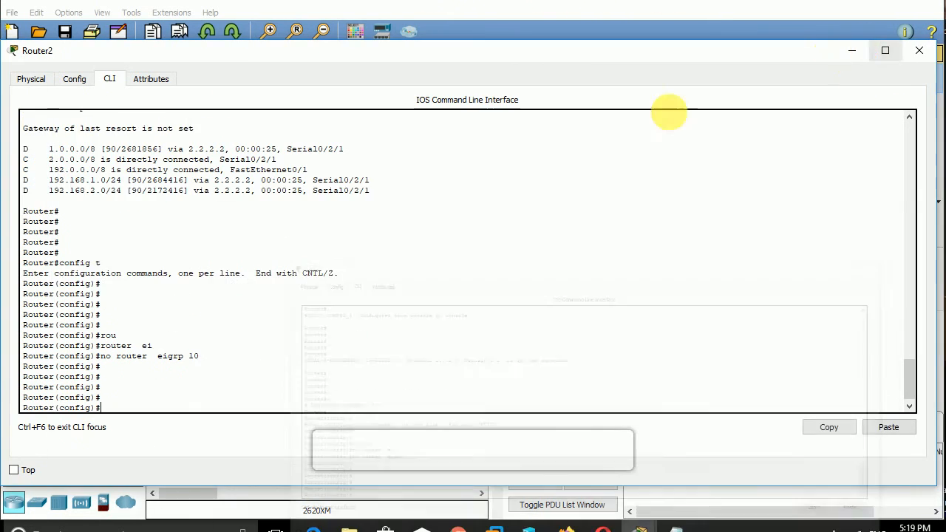
left_click(853, 51)
left_click(177, 124)
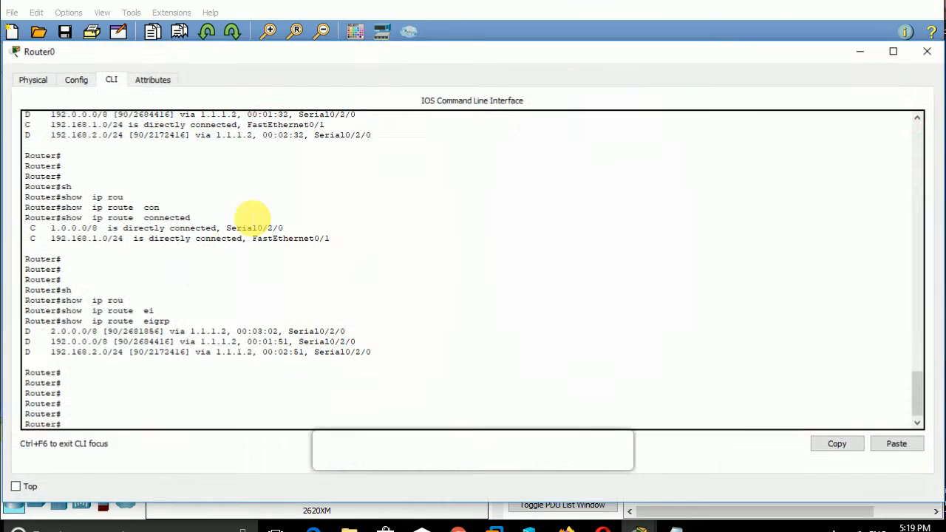
key("Return")
key("Return")
type("co")
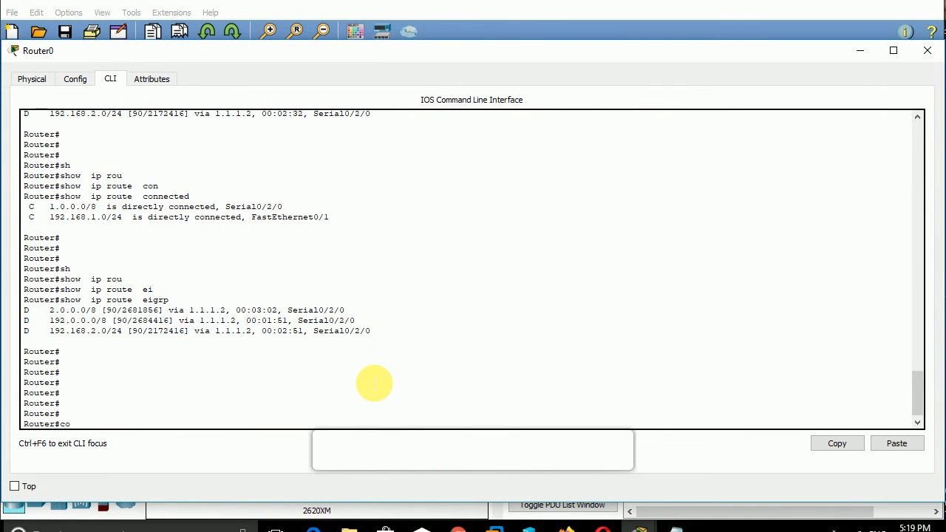
type("nfi gt")
key("Return")
key("Return")
type("c")
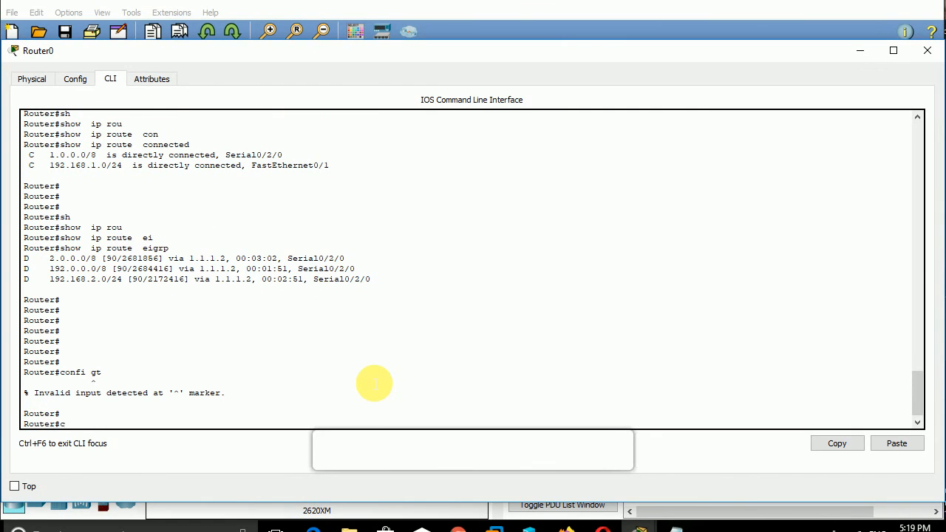
type("onfig t")
key("Return")
key("Return")
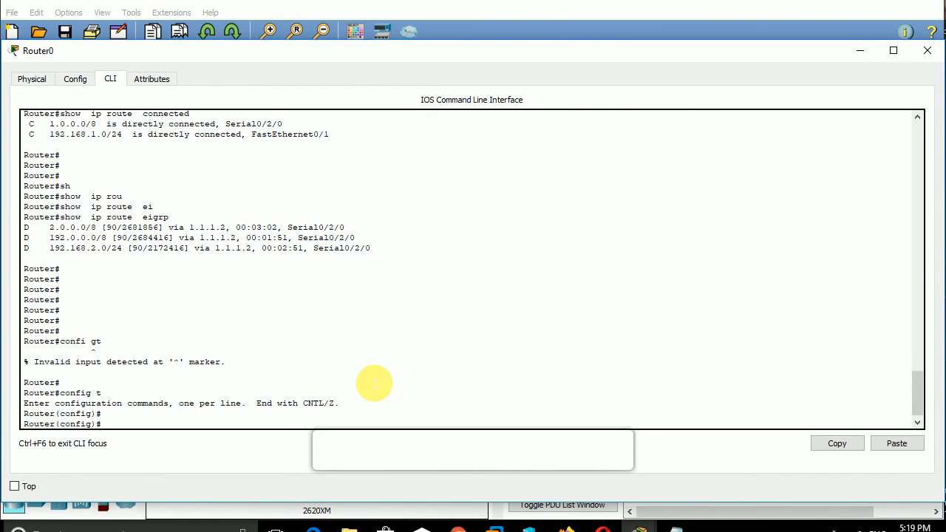
- Remove the EIGRP 10 routing process from Router0 with no router eigrp 10 and return to privileged EXEC mode
type("rou")
key("BackSpace")
key("BackSpace")
type("no rou")
key("Tab")
type("ei")
key("Tab")
type("10")
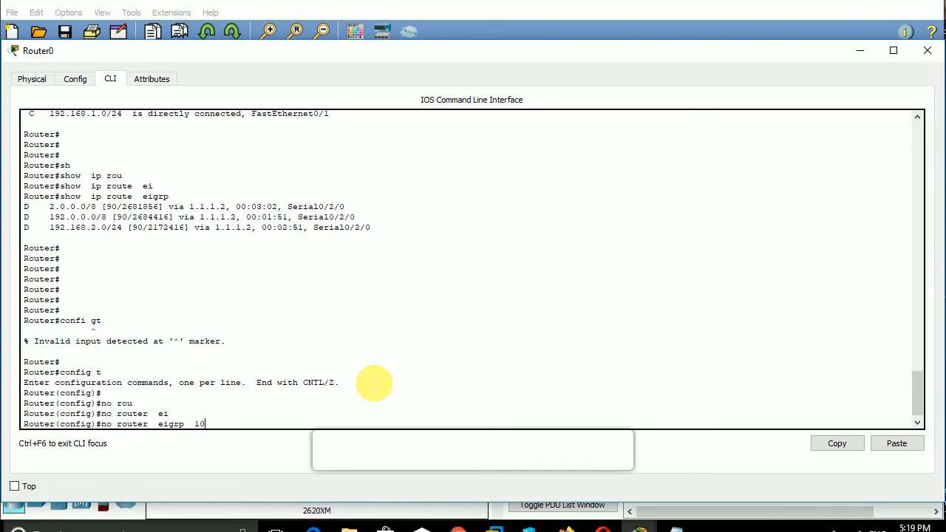
key("Return")
key("Return")
key("Return")
key("Return")
key("Return")
key("ctrl+z")
key("Return")
key("Return")
key("Return")
key("Return")
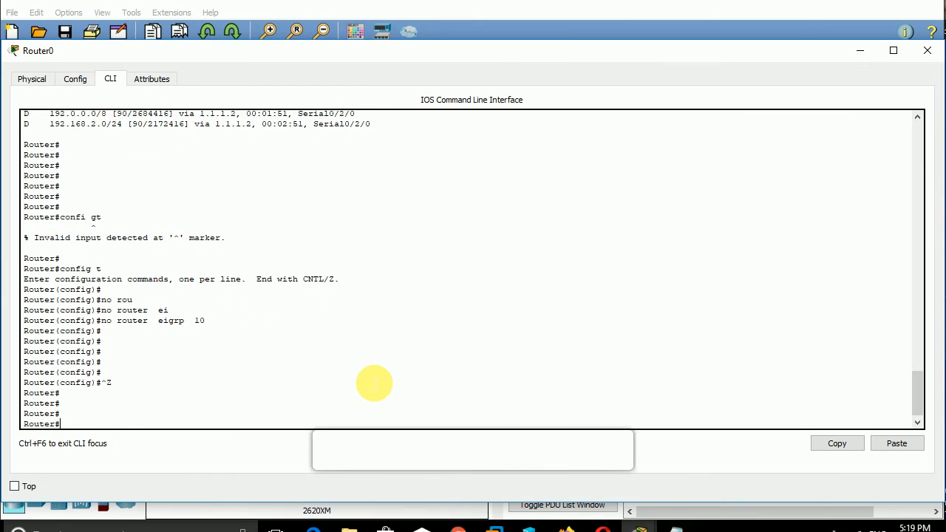
- Display Router0's routing table with show ip route
type("sh")
key("Tab")
type("ip r")
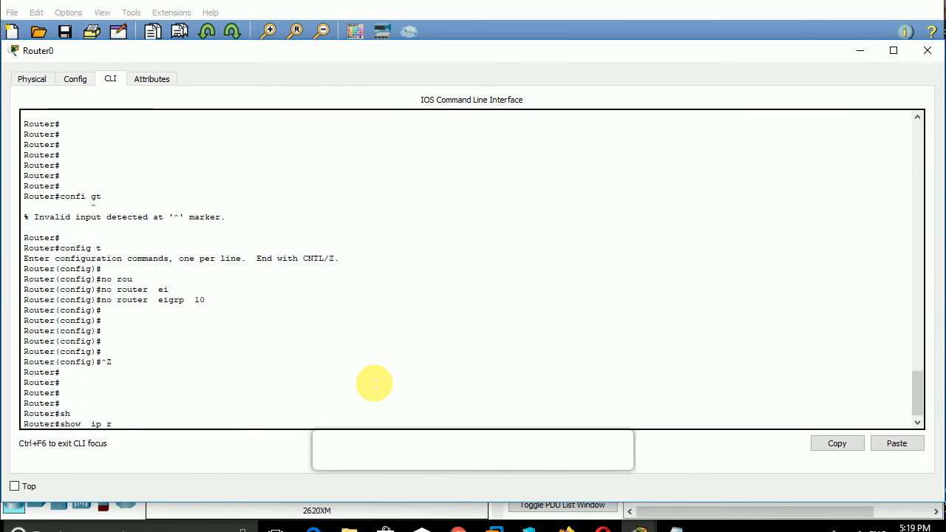
type("ou")
key("Tab")
key("Return")
key("Return")
key("Return")
key("Return")
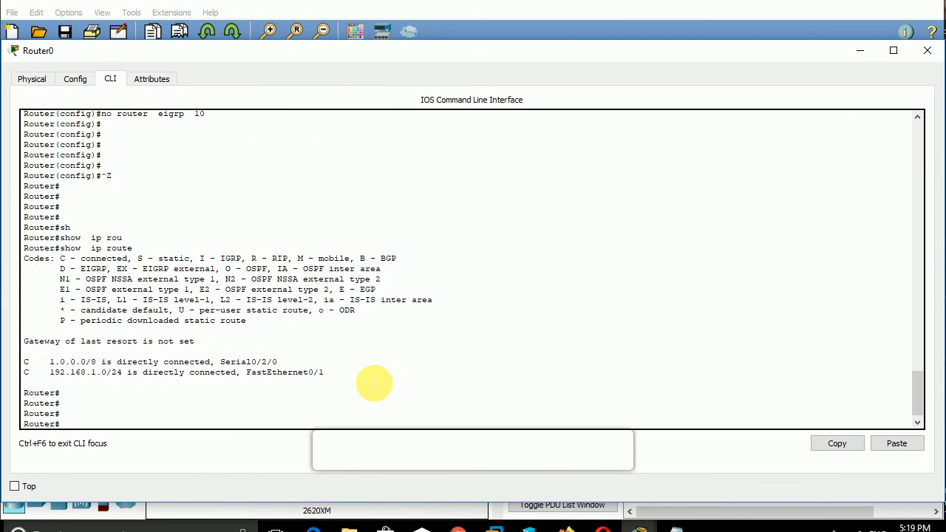